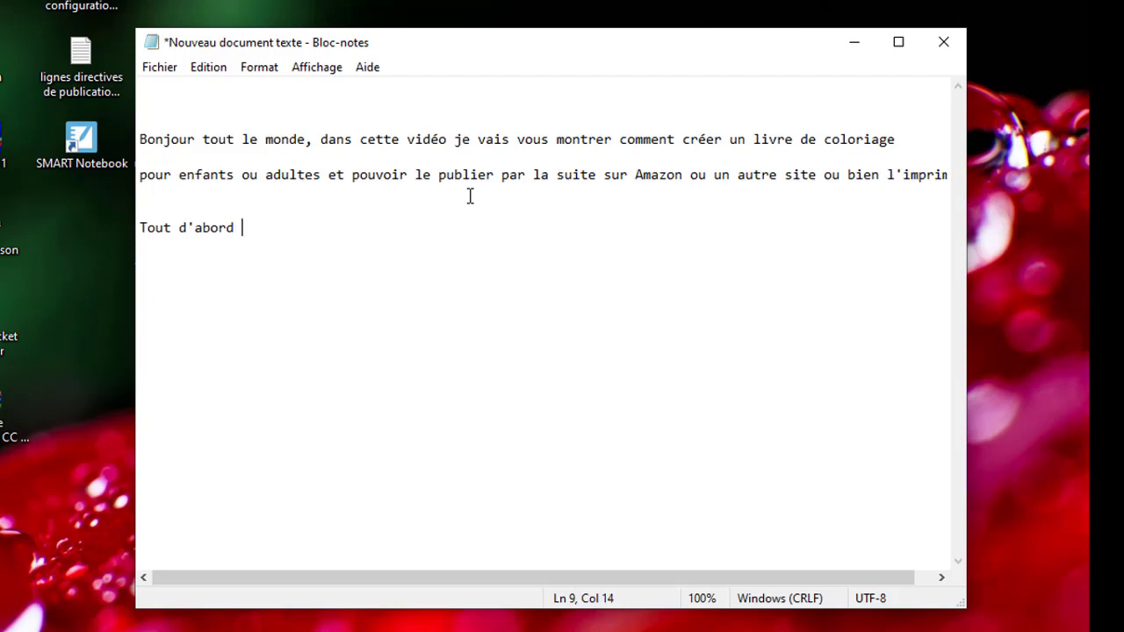
Continue the sentence after "Tout d'abord" with "nous allons chercher".
{"action": "type", "text": "nous avons "}
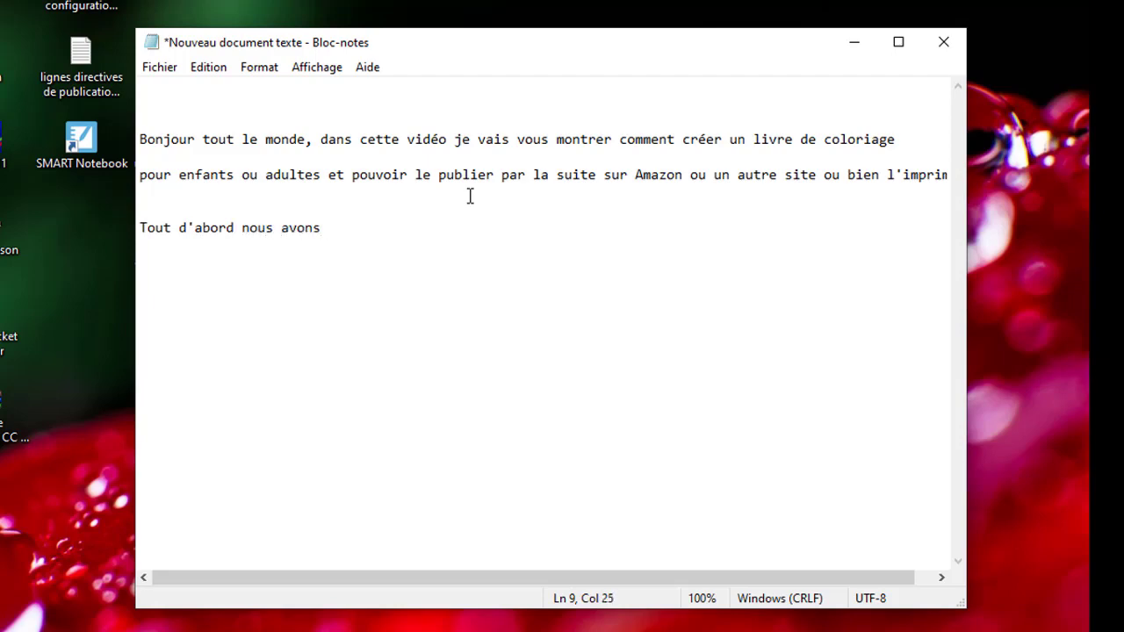
{"action": "type", "text": "ch"}
{"action": "key", "text": "BackSpace"}
{"action": "key", "text": "BackSpace"}
{"action": "key", "text": "BackSpace"}
{"action": "key", "text": "BackSpace"}
{"action": "key", "text": "BackSpace"}
{"action": "key", "text": "BackSpace"}
{"action": "key", "text": "BackSpace"}
{"action": "type", "text": "llons chercher"}
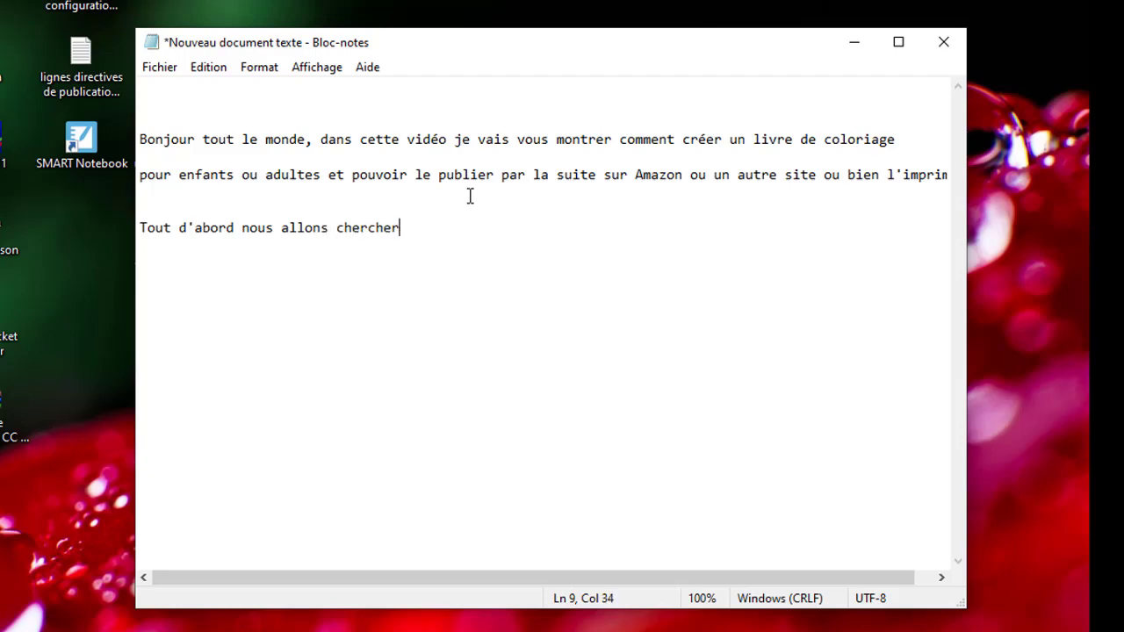
Extend the sentence with "les photos libres de droit soit sur google".
{"action": "type", "text": " les photos liob"}
{"action": "key", "text": "BackSpace"}
{"action": "key", "text": "BackSpace"}
{"action": "type", "text": "bres de"}
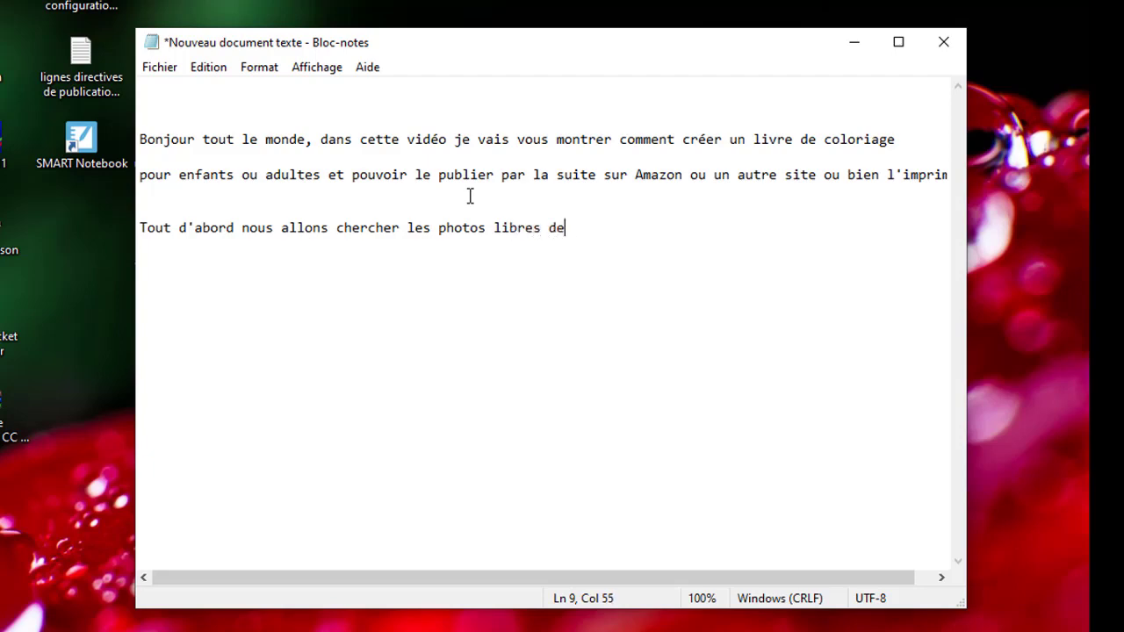
{"action": "type", "text": " droit d"}
{"action": "key", "text": "BackSpace"}
{"action": "type", "text": "suoit "}
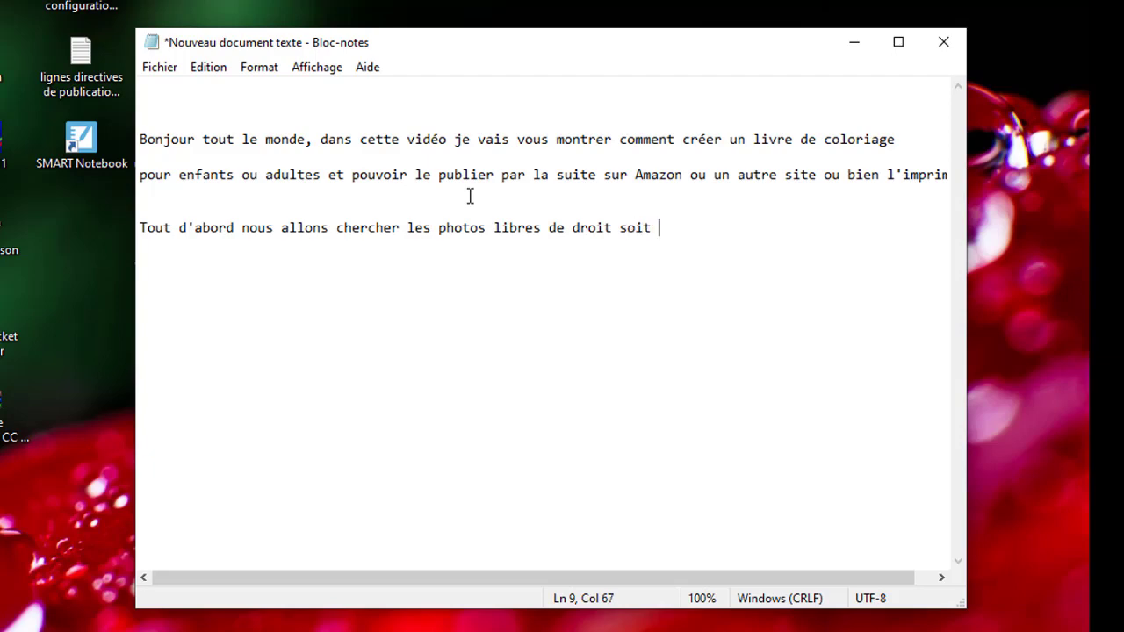
{"action": "type", "text": "sur google "}
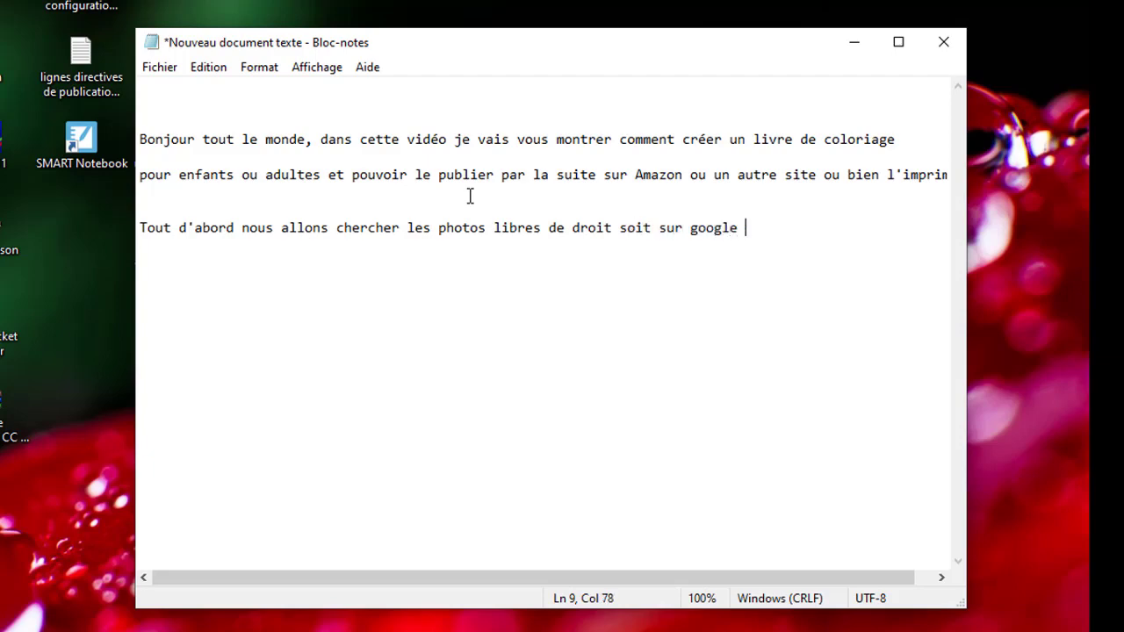
Finish the line with "(je vous montre comment faire)" and leave a blank line below it.
{"action": "type", "text": ":"}
{"action": "key", "text": "BackSpace"}
{"action": "type", "text": "(je vous montr"}
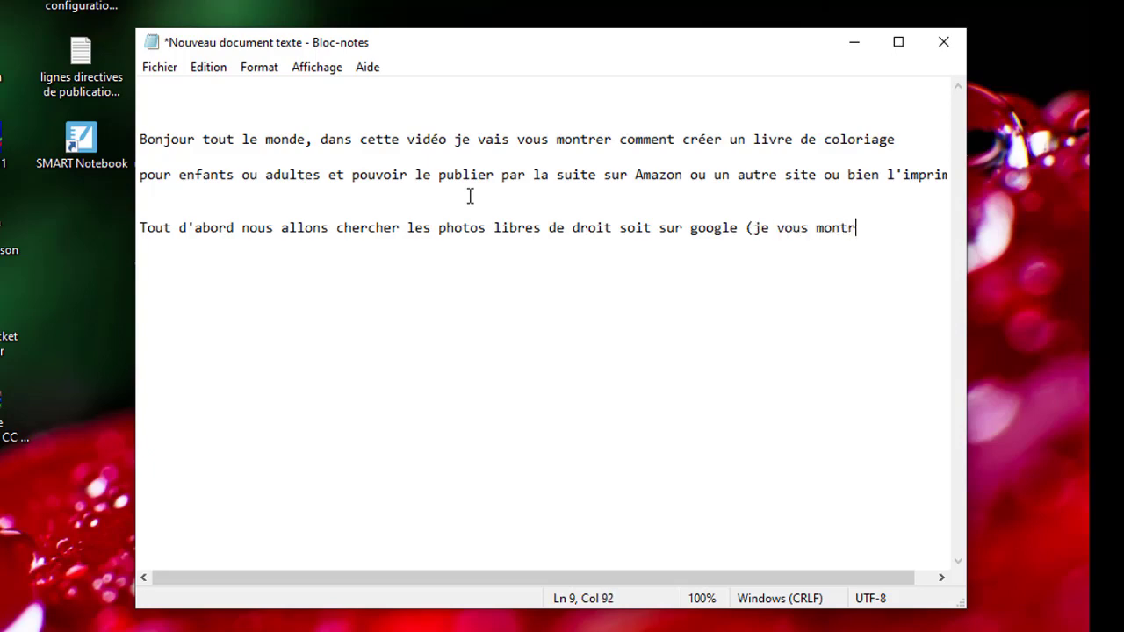
{"action": "type", "text": "e comment "}
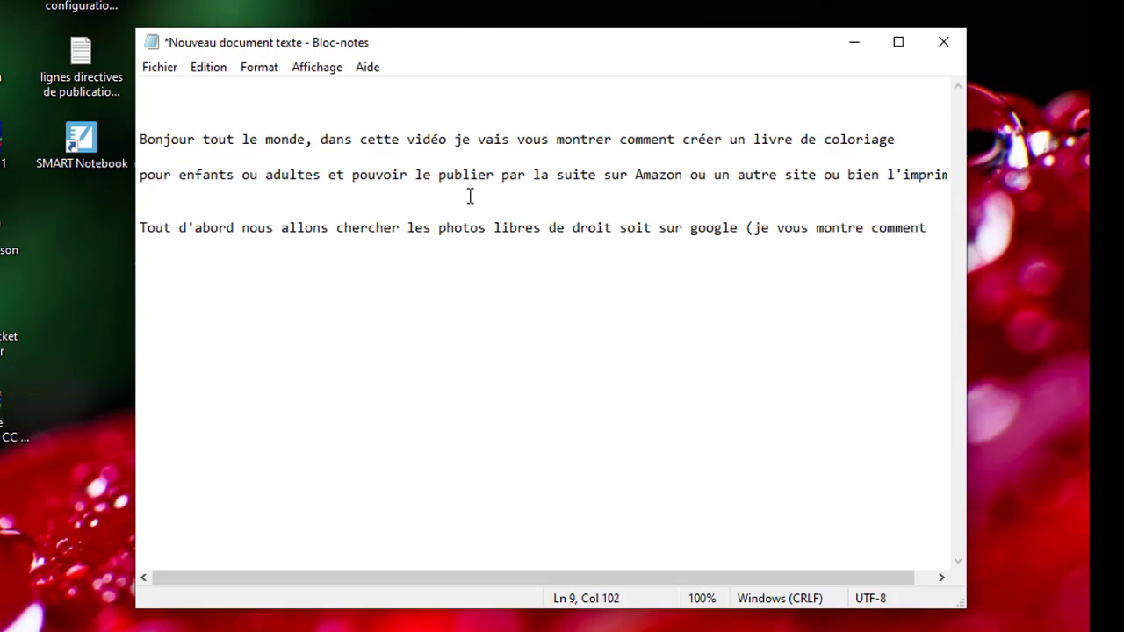
{"action": "type", "text": "faire)"}
{"action": "key", "text": "Return"}
{"action": "key", "text": "Return"}
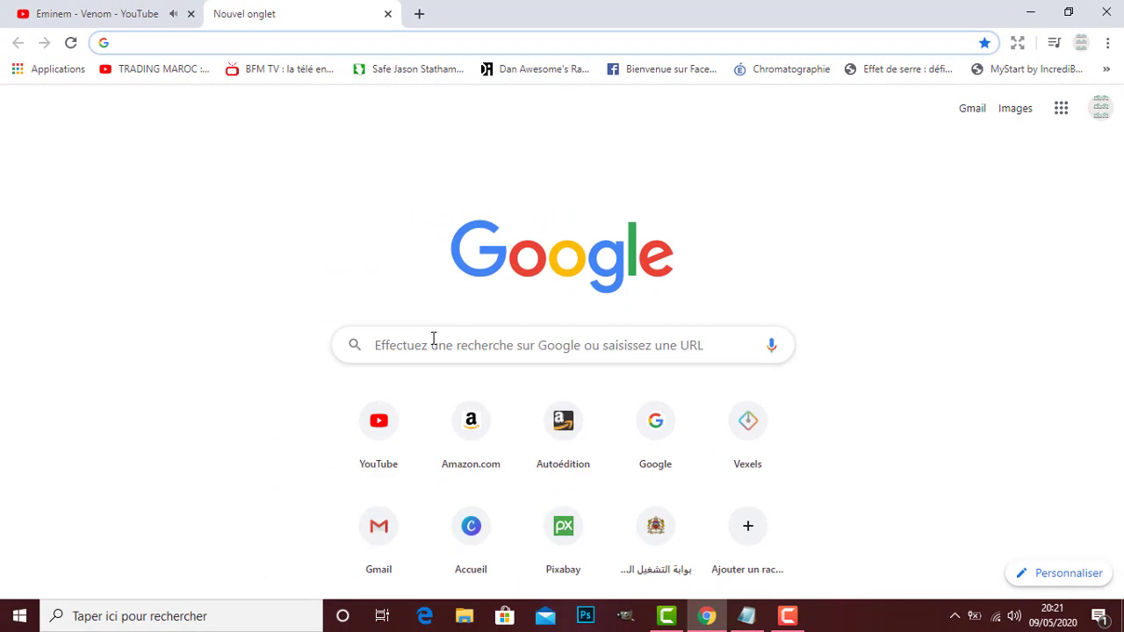
Switch to Chrome and go to google.com in the new tab.
{"action": "type", "text": "g"}
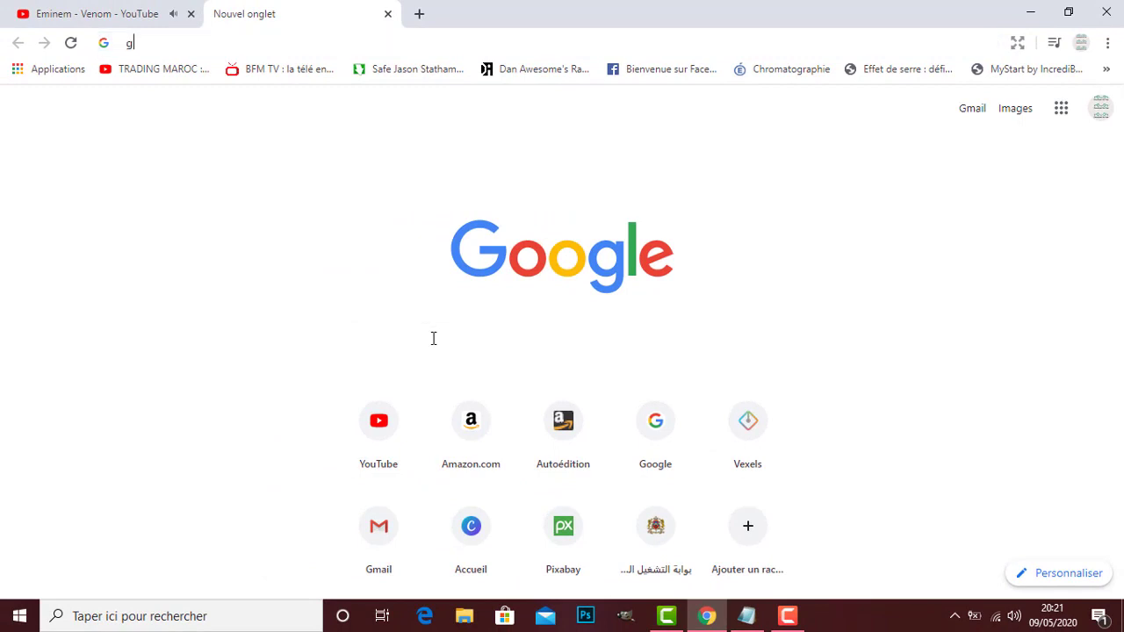
{"action": "type", "text": "oogl"}
{"action": "key", "text": "BackSpace"}
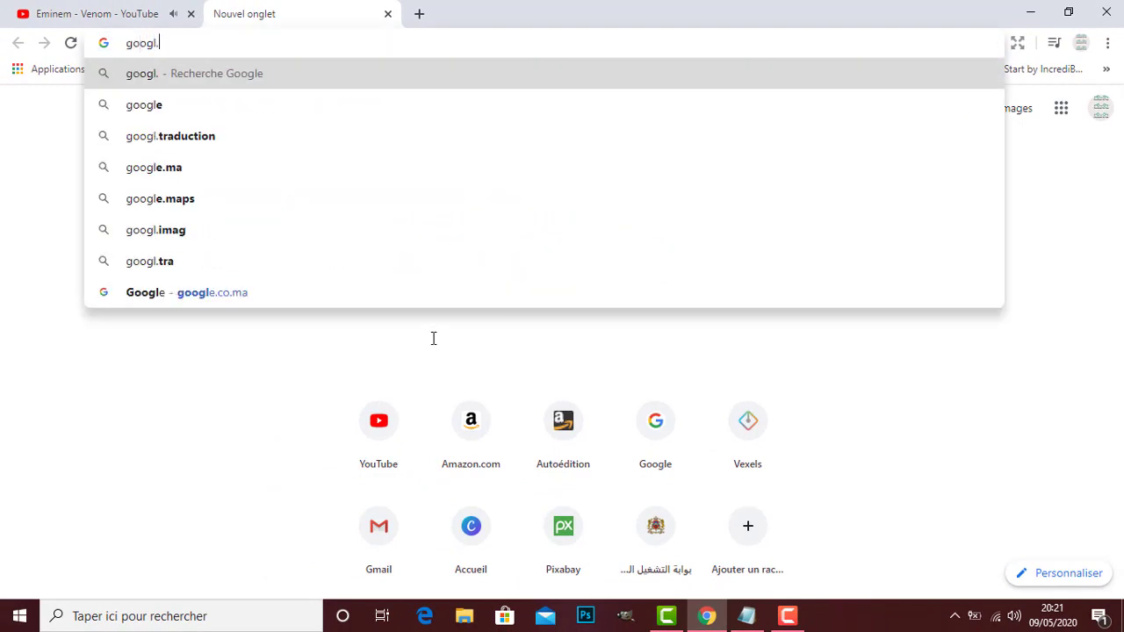
{"action": "type", "text": "e.Com"}
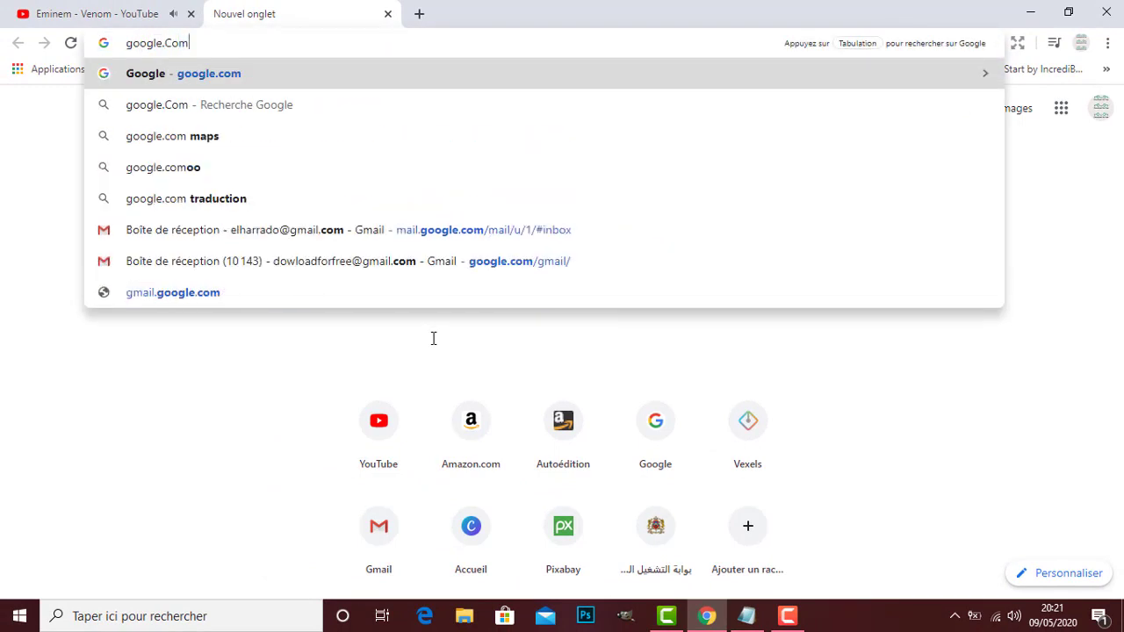
{"action": "key", "text": "Return"}
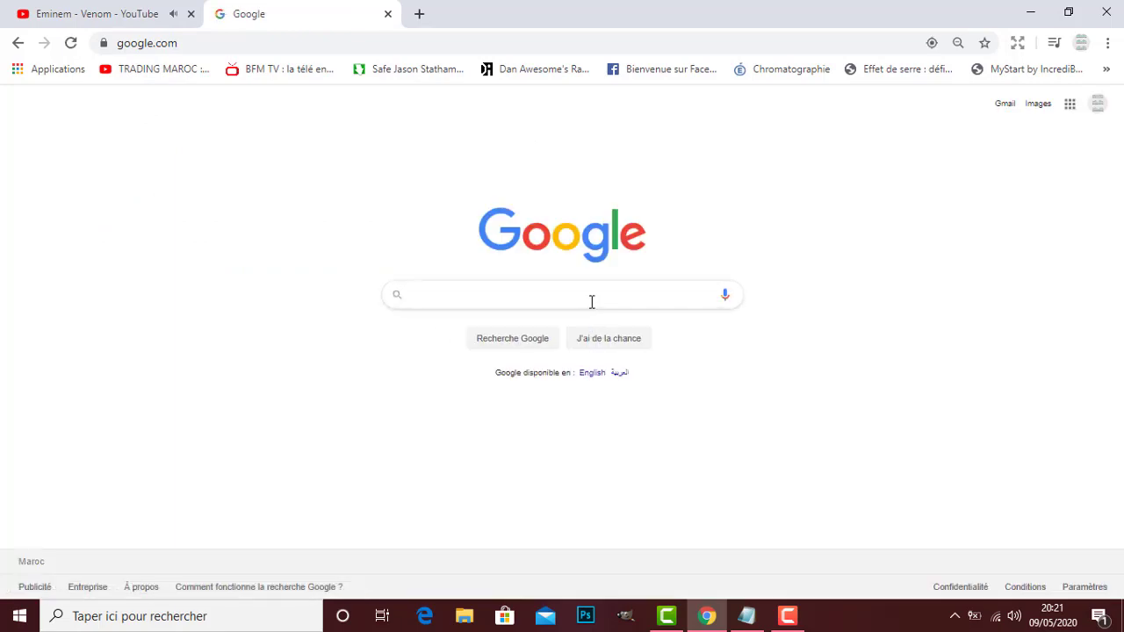
Search Google for "unicorn" and show the image results.
{"action": "left_click", "coordinate": [592, 301]}
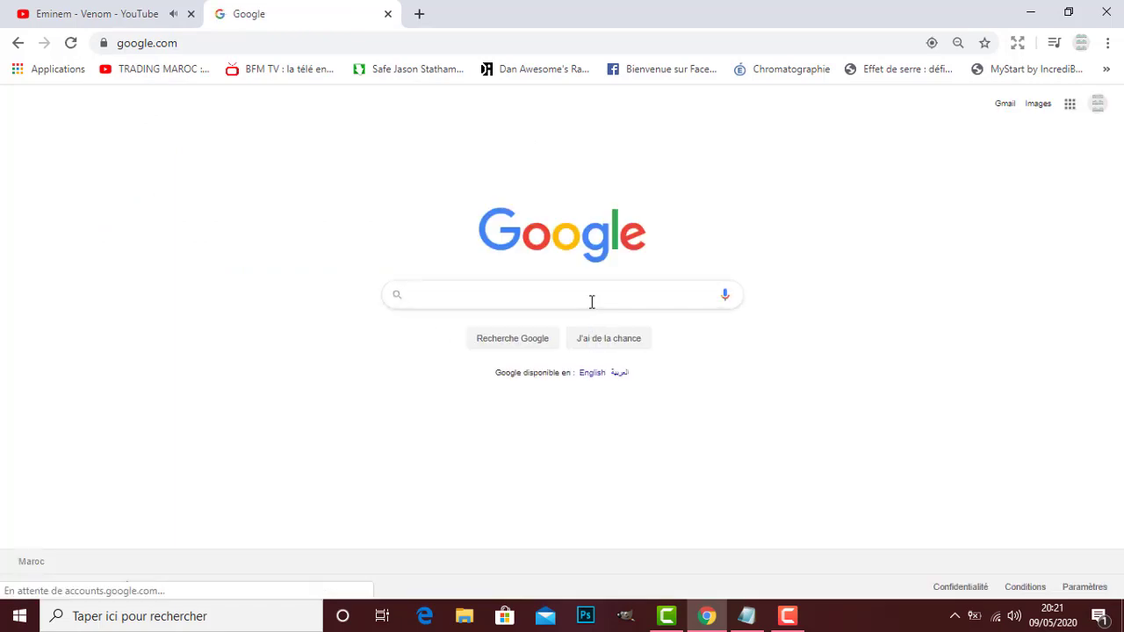
{"action": "type", "text": "unicorn"}
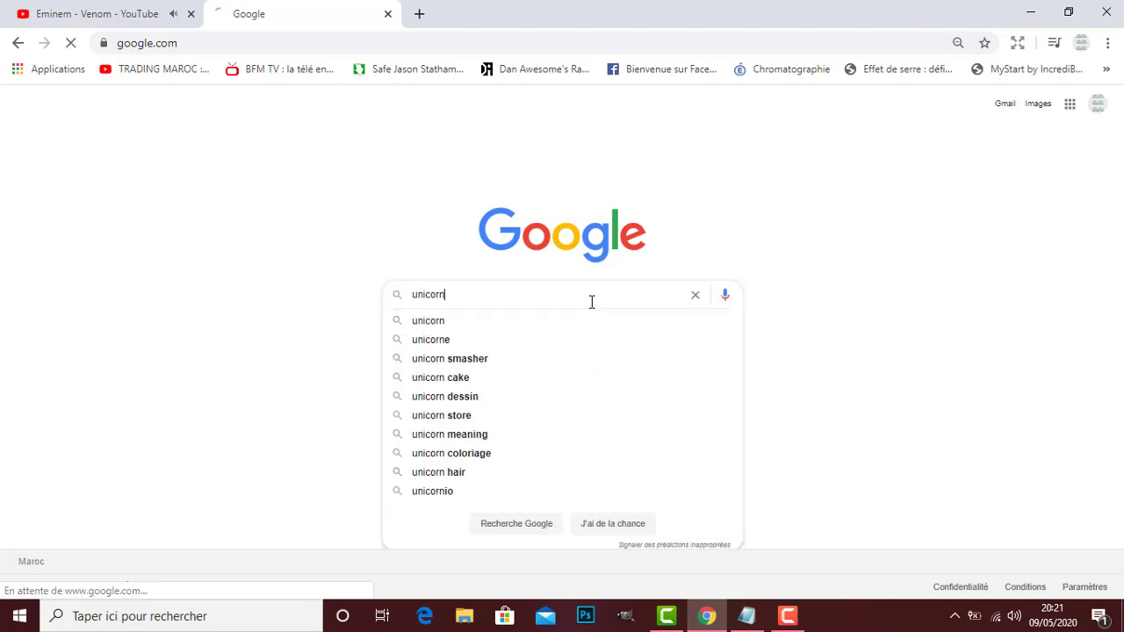
{"action": "key", "text": "Return"}
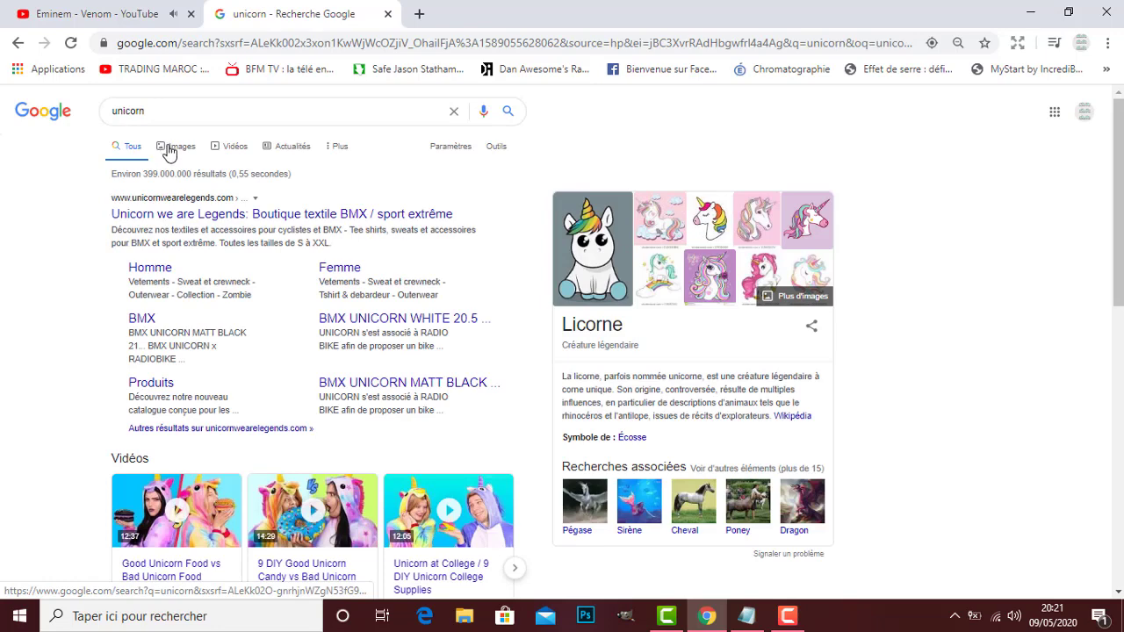
{"action": "left_click", "coordinate": [169, 149]}
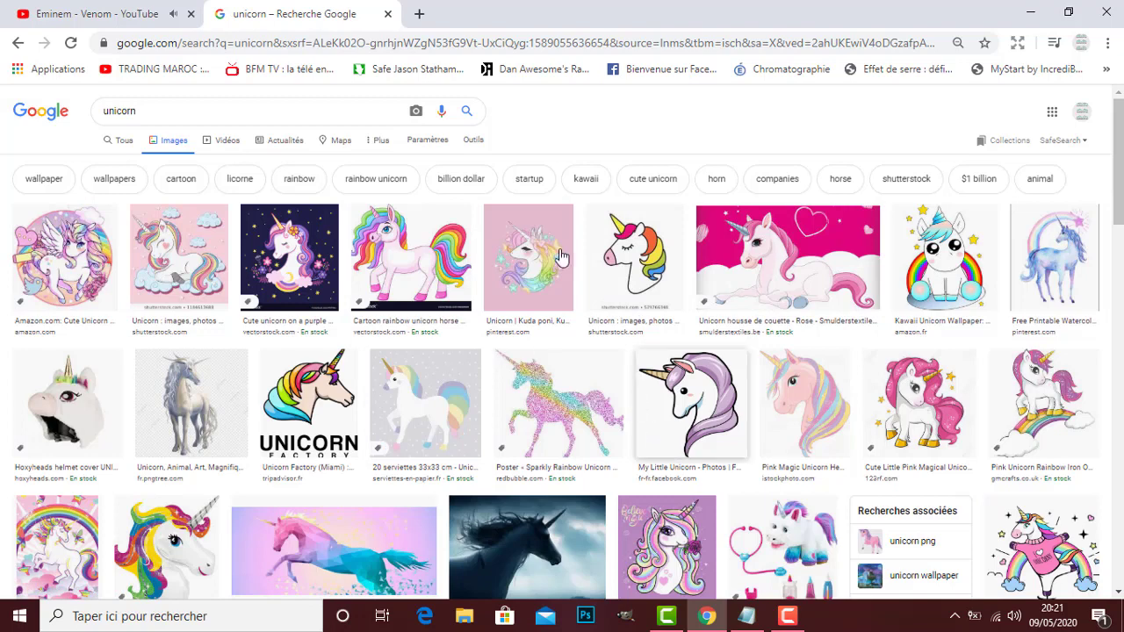
Open the advanced image search for the unicorn query and go to its usage rights filter.
{"action": "left_click", "coordinate": [418, 140]}
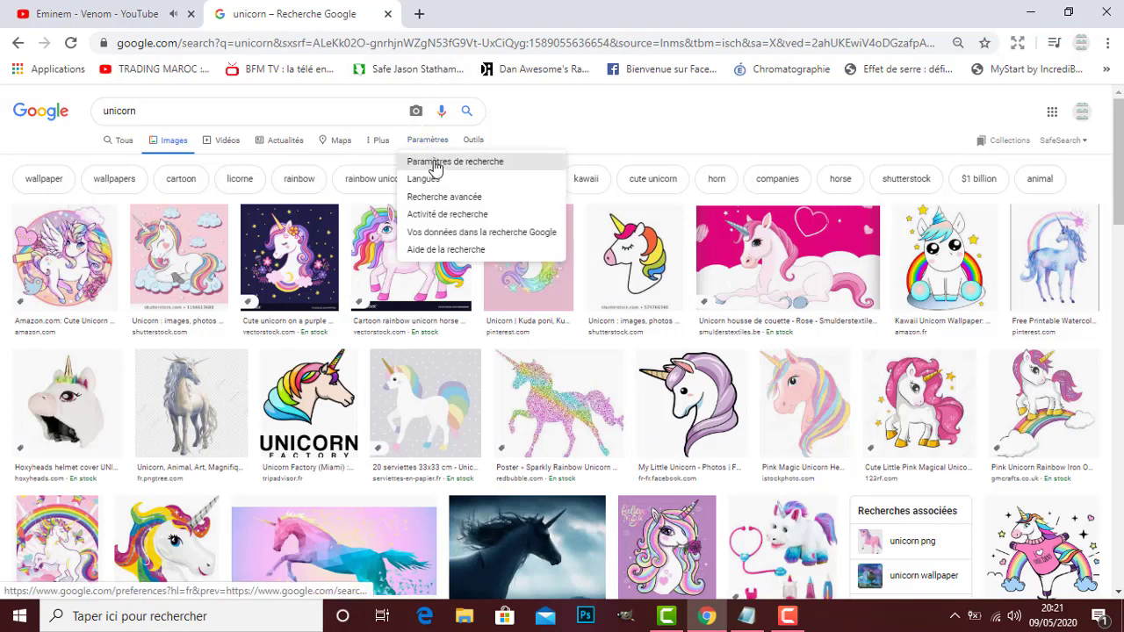
{"action": "left_click", "coordinate": [440, 202]}
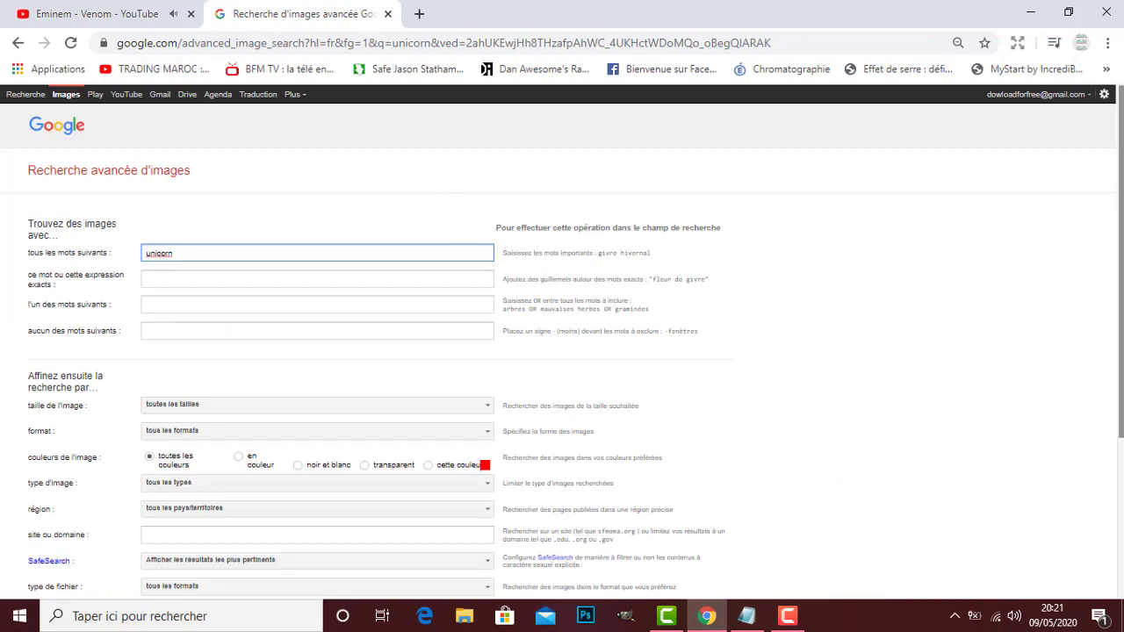
{"action": "scroll", "coordinate": [1051, 380], "scroll_direction": "down", "scroll_amount": 3}
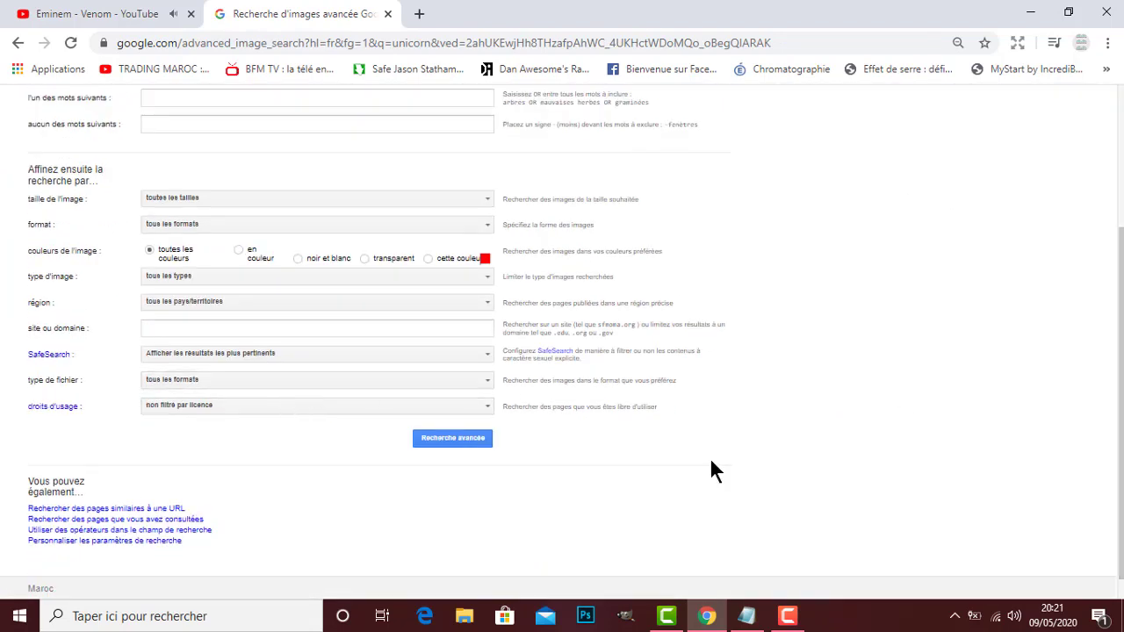
Set the browser's page zoom to 100%.
{"action": "left_click", "coordinate": [1107, 42]}
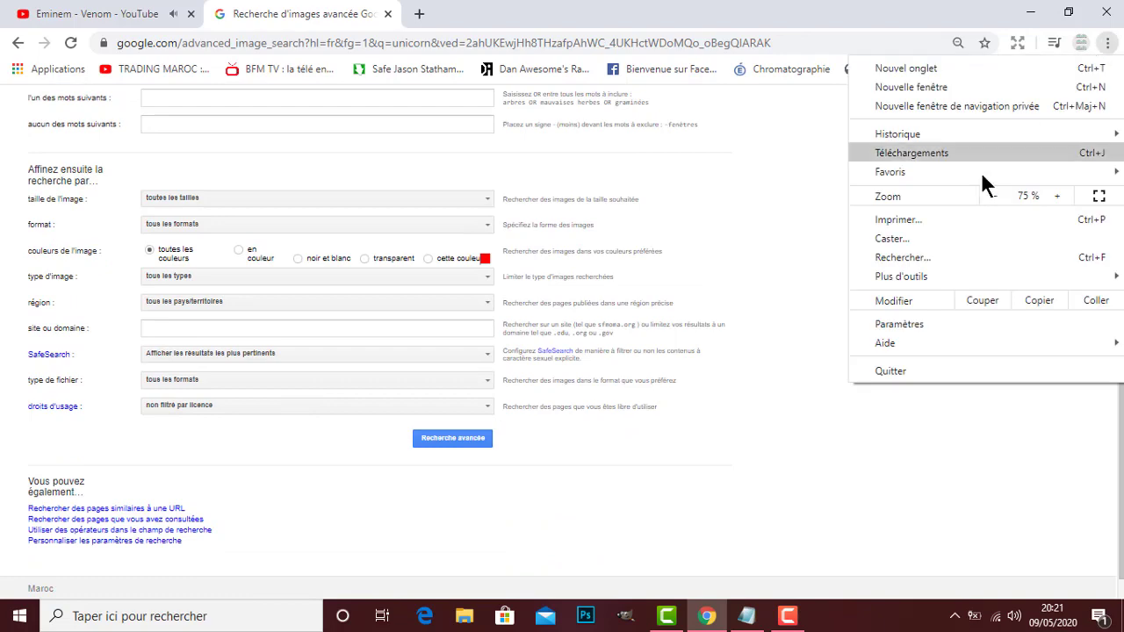
{"action": "left_click", "coordinate": [1060, 195]}
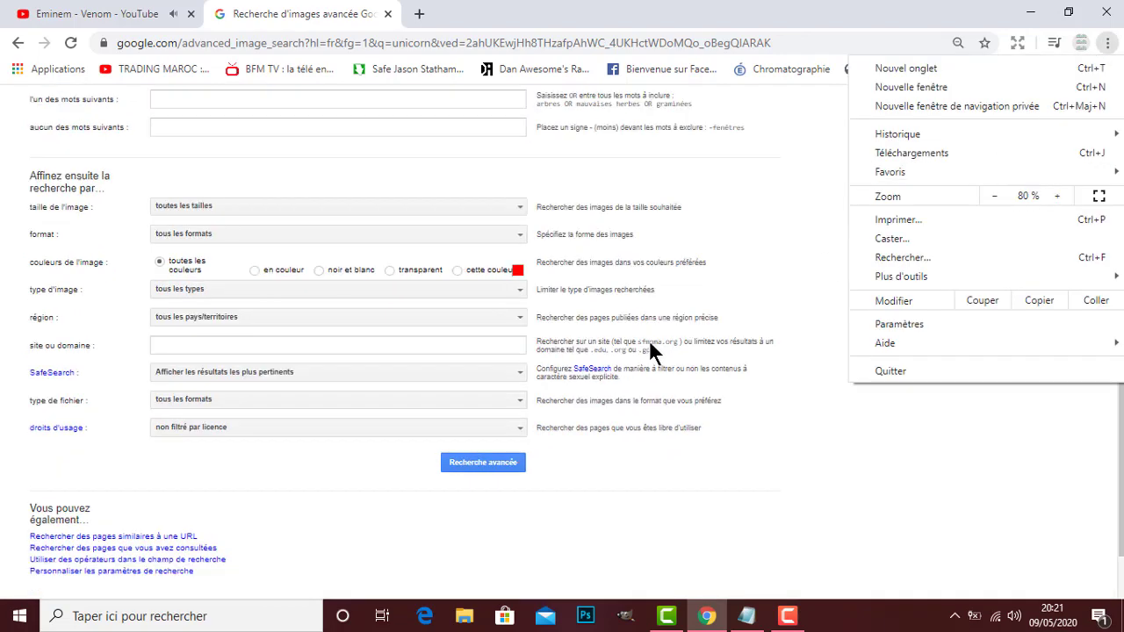
{"action": "left_click", "coordinate": [1058, 195]}
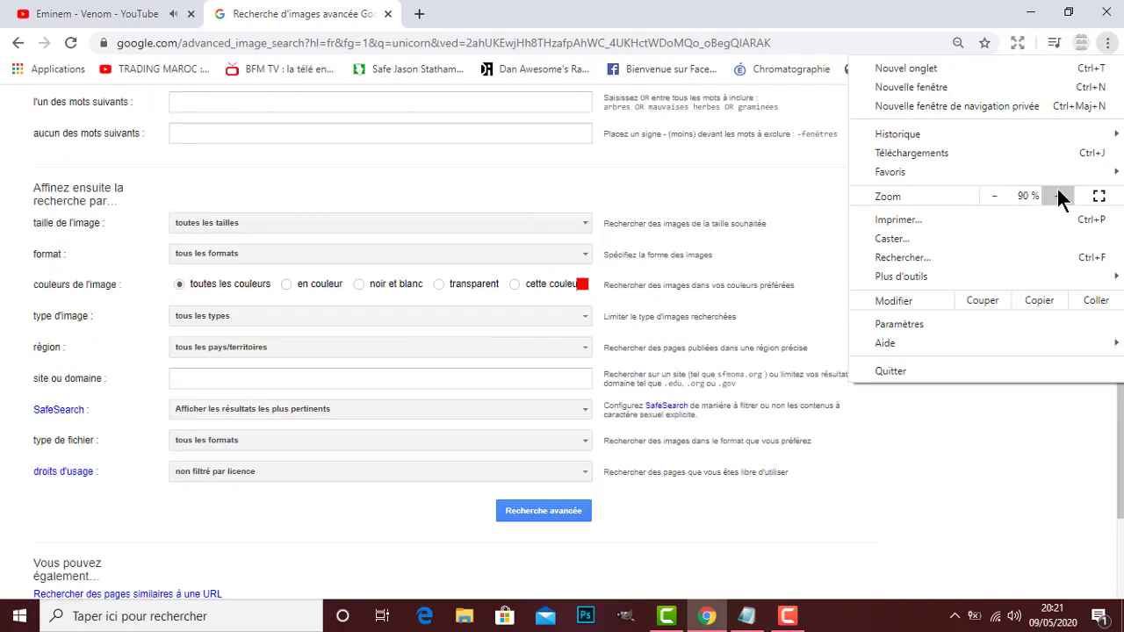
{"action": "left_click", "coordinate": [1060, 195]}
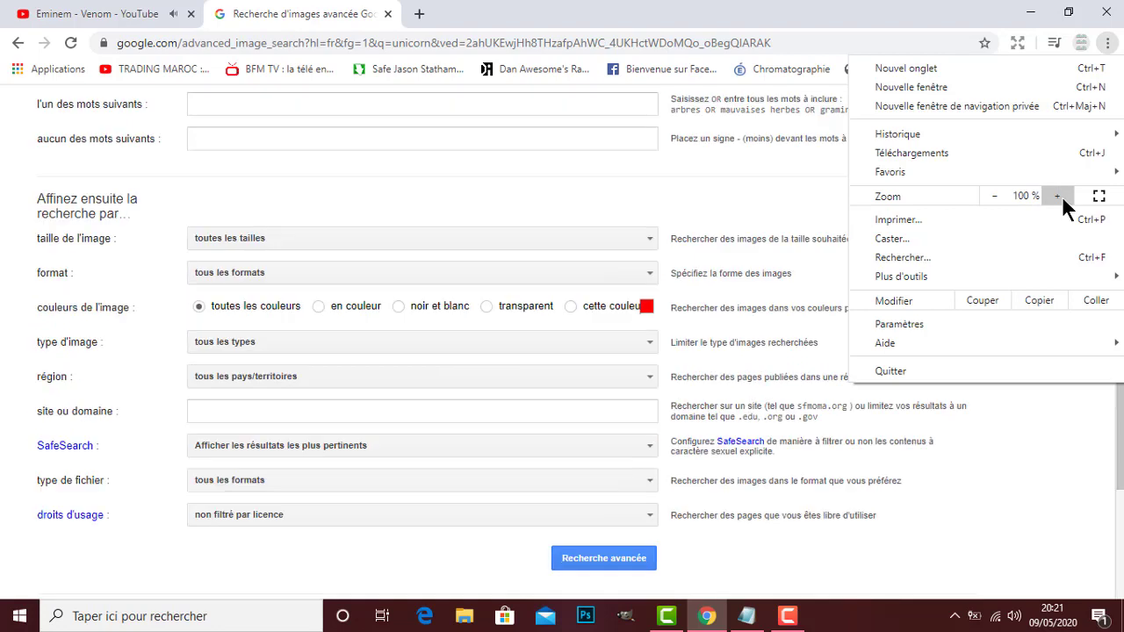
Run the advanced search with usage rights "libre de droits d'usage, de distribution ou de modification, y compris à des fins commerciales".
{"action": "left_click", "coordinate": [222, 516]}
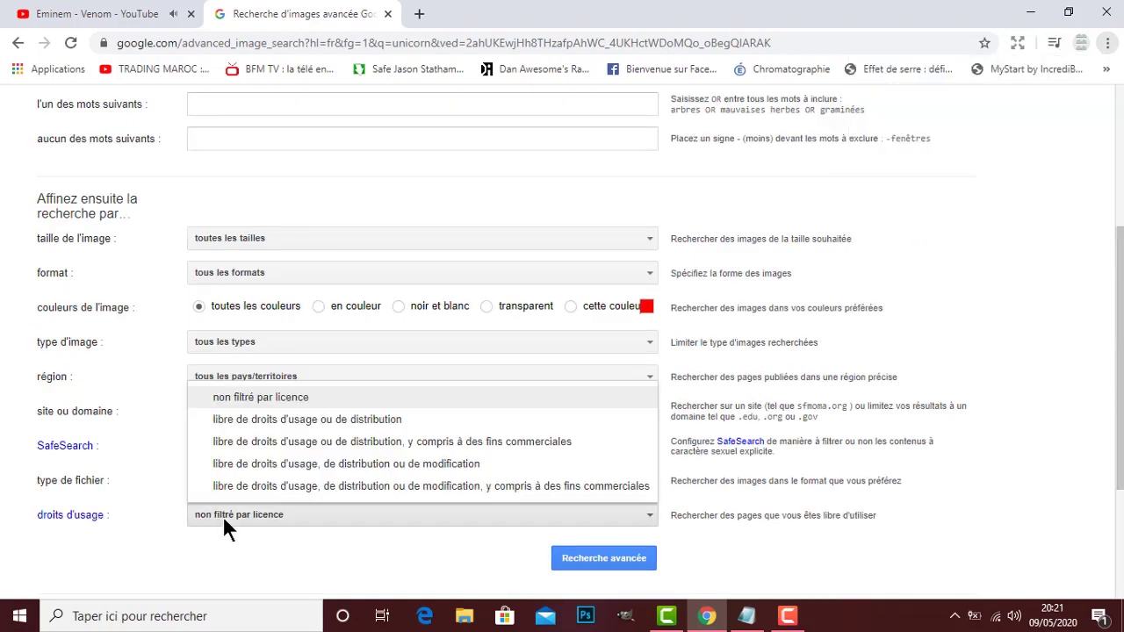
{"action": "left_click", "coordinate": [286, 494]}
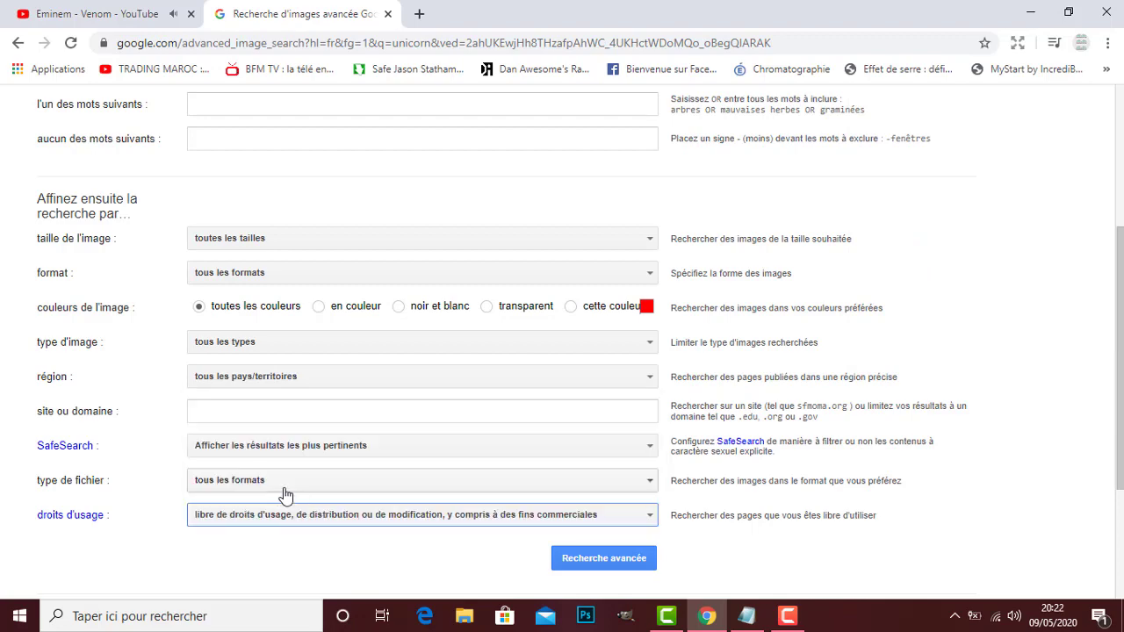
{"action": "left_click", "coordinate": [567, 557]}
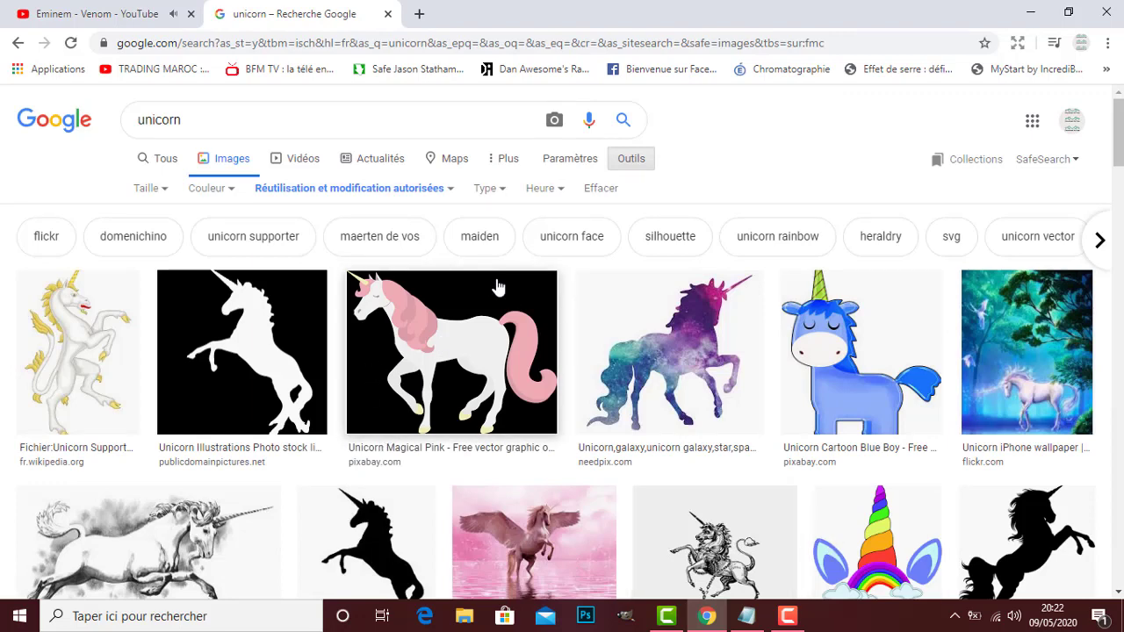
Browse the filtered unicorn images and open the preview of "Unicorn Rainbow Colorful" from pixabay.com.
{"action": "scroll", "coordinate": [482, 349], "scroll_direction": "down", "scroll_amount": 1}
{"action": "scroll", "coordinate": [482, 348], "scroll_direction": "down", "scroll_amount": 10}
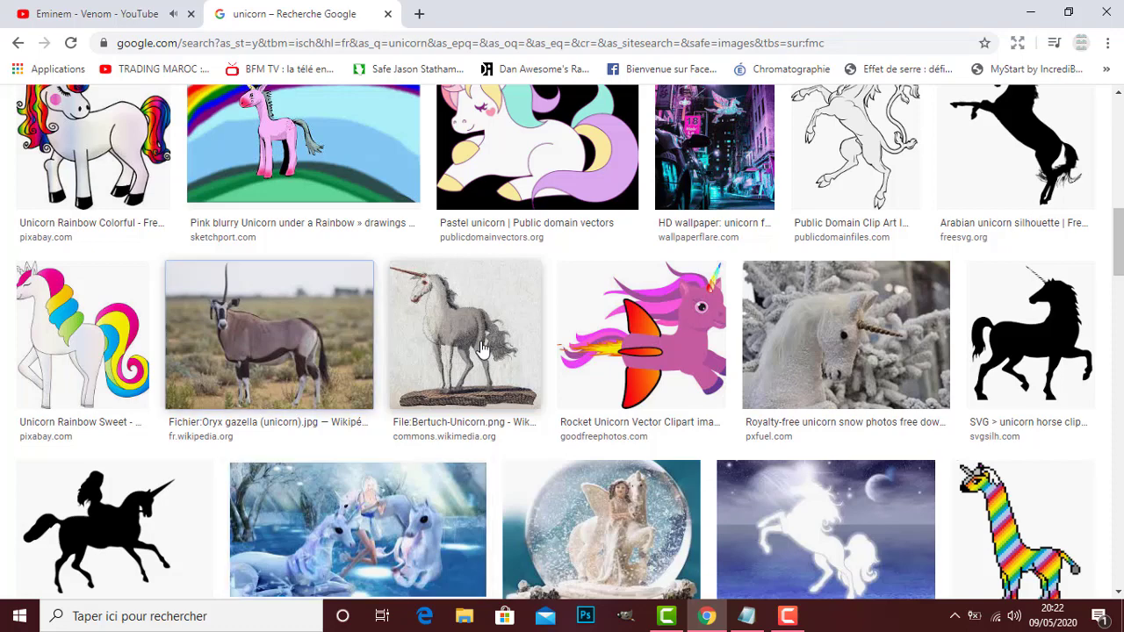
{"action": "scroll", "coordinate": [483, 349], "scroll_direction": "up", "scroll_amount": 5}
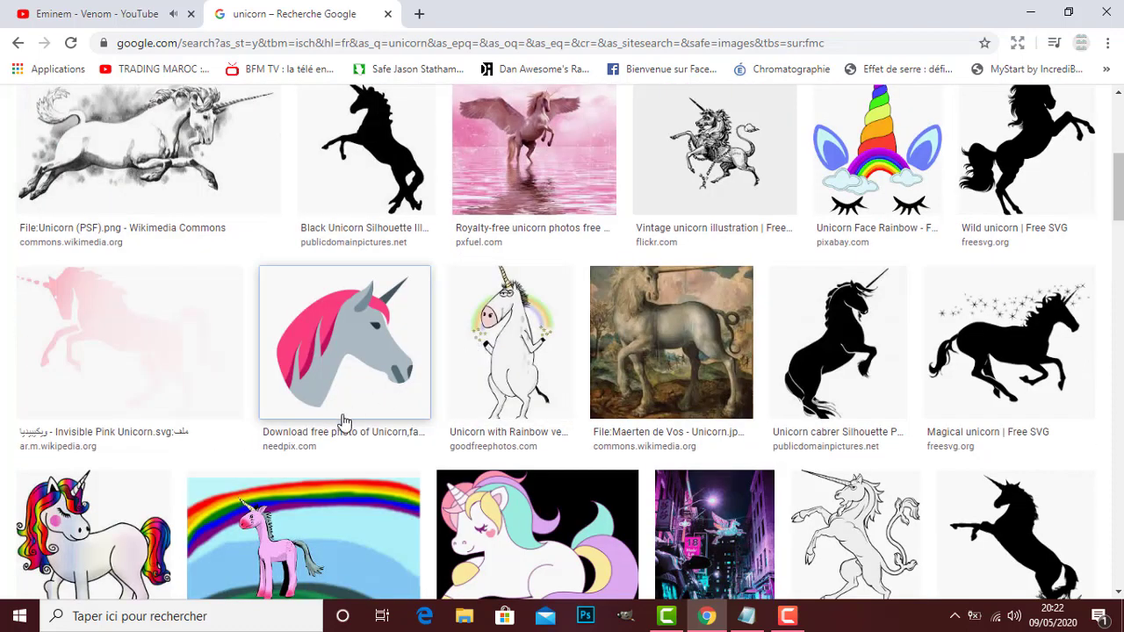
{"action": "scroll", "coordinate": [344, 421], "scroll_direction": "down", "scroll_amount": 4}
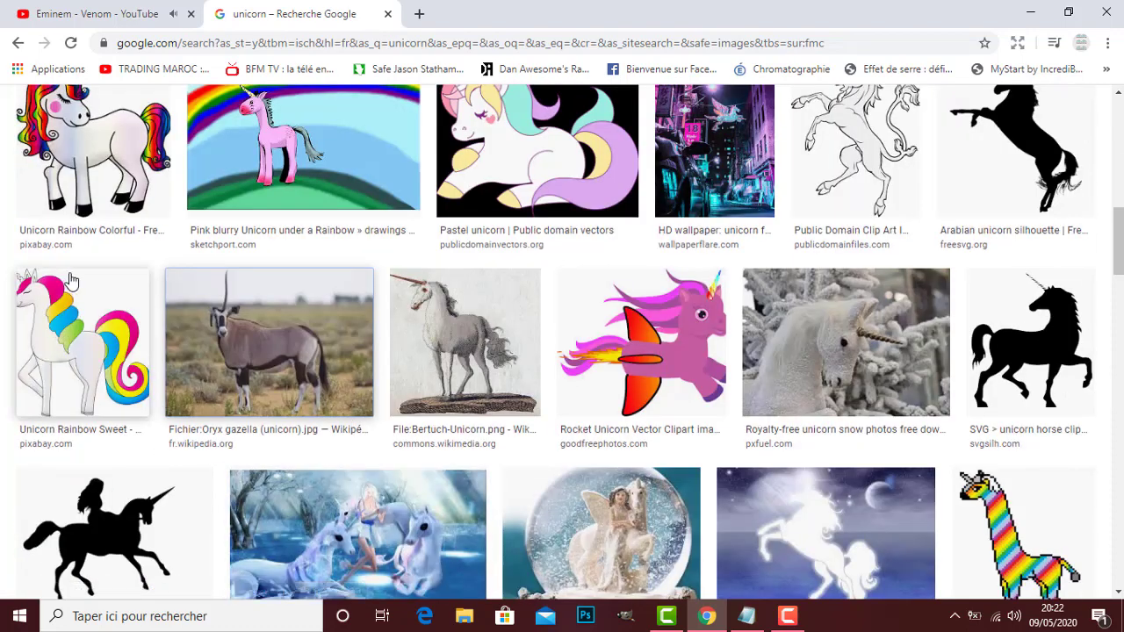
{"action": "left_click", "coordinate": [107, 192]}
Switch back to the Notepad document and begin a new line with "une fois on sélectionne".
{"action": "left_click", "coordinate": [747, 615]}
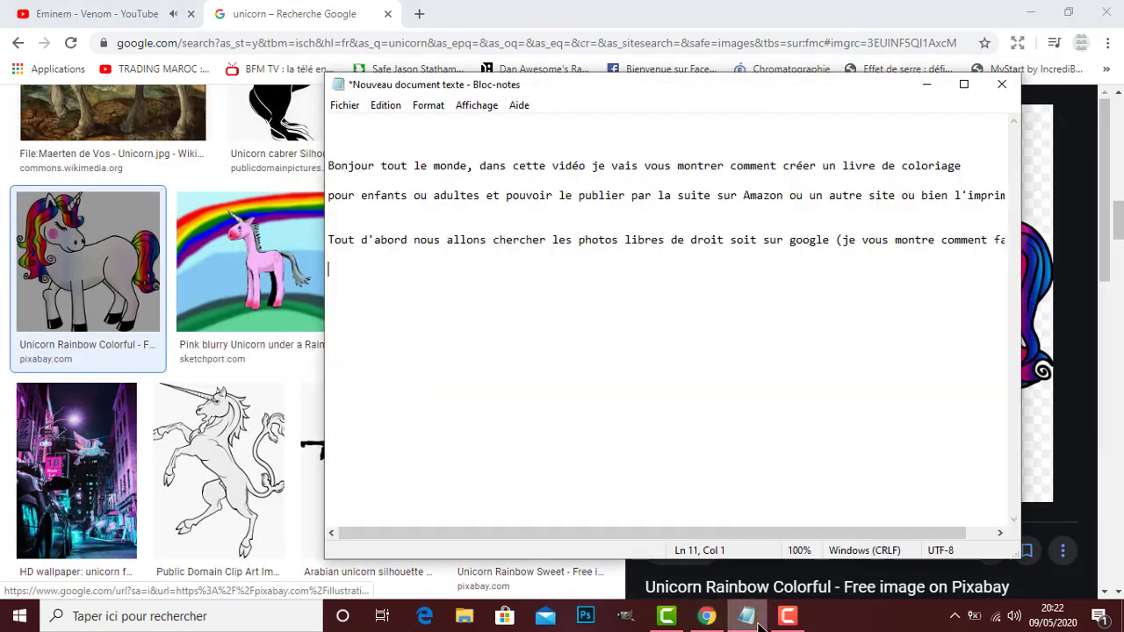
{"action": "type", "text": "uj"}
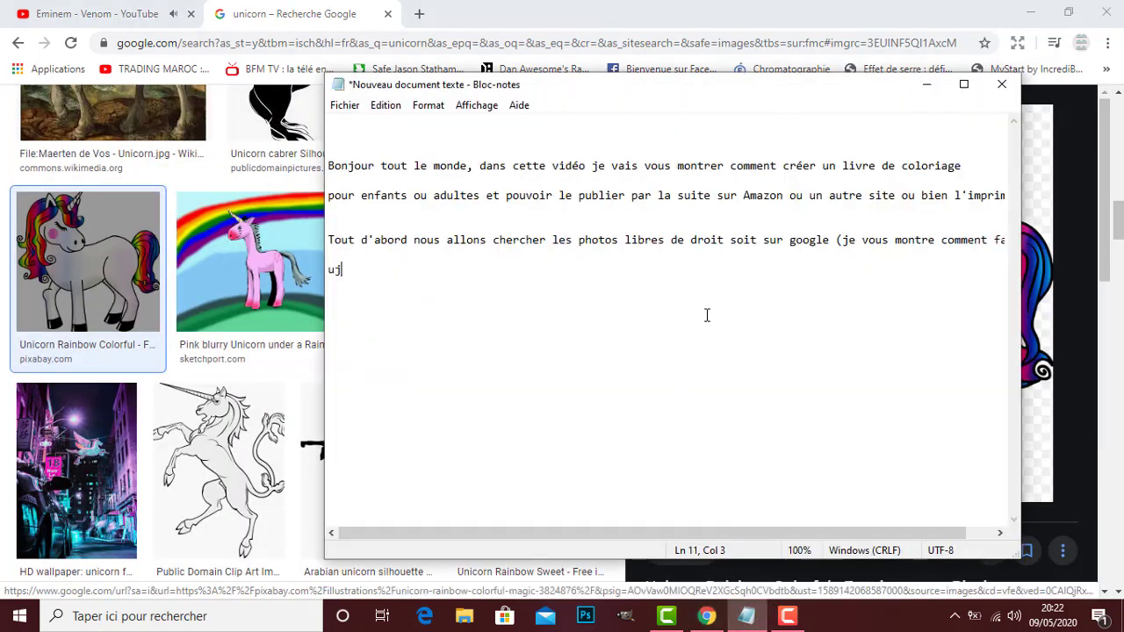
{"action": "type", "text": "ne of"}
{"action": "key", "text": "BackSpace"}
{"action": "key", "text": "BackSpace"}
{"action": "type", "text": "fois on sélectionne "}
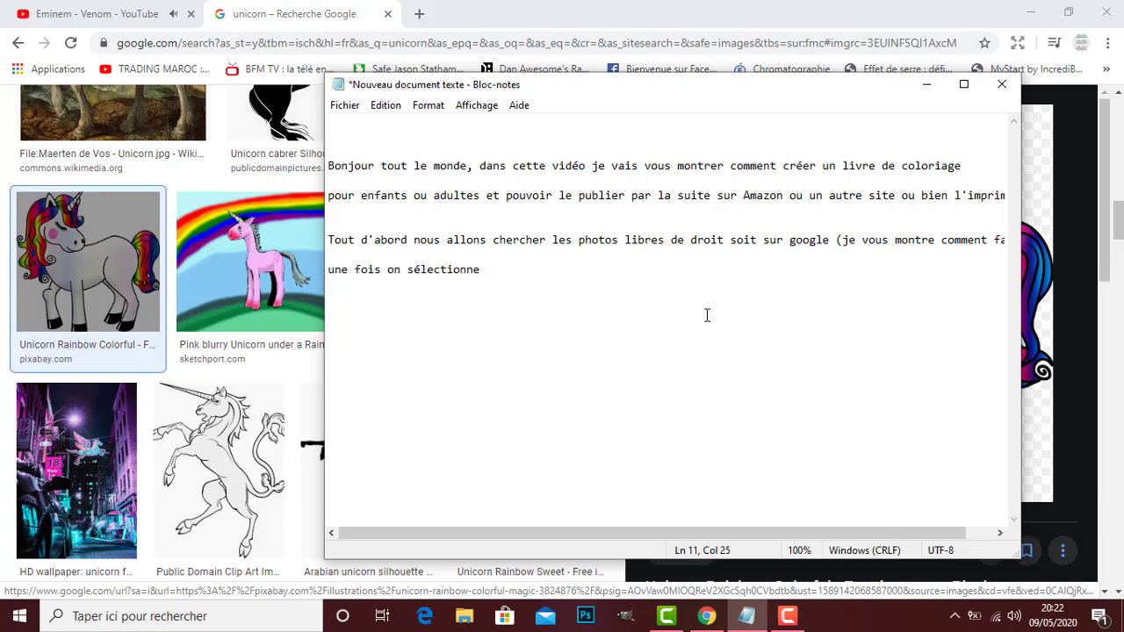
Continue the current line with "les photos libres de droit au niveau de la recherche".
{"action": "type", "text": "les pg"}
{"action": "key", "text": "BackSpace"}
{"action": "type", "text": "hotos libre de"}
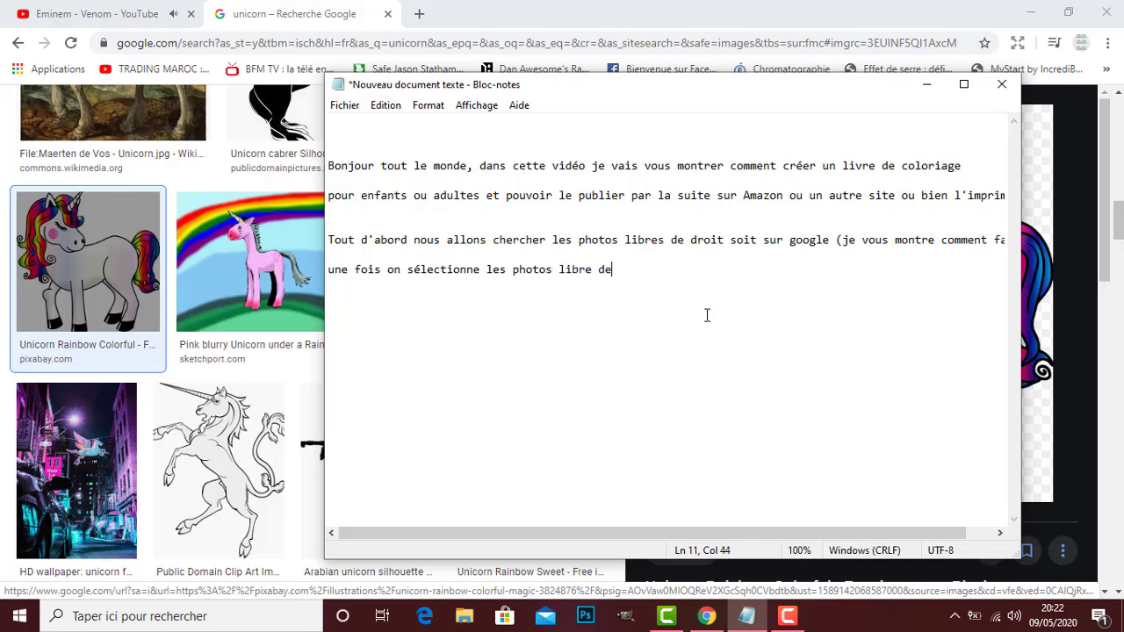
{"action": "key", "text": "BackSpace"}
{"action": "key", "text": "BackSpace"}
{"action": "type", "text": "s de droit au nive"}
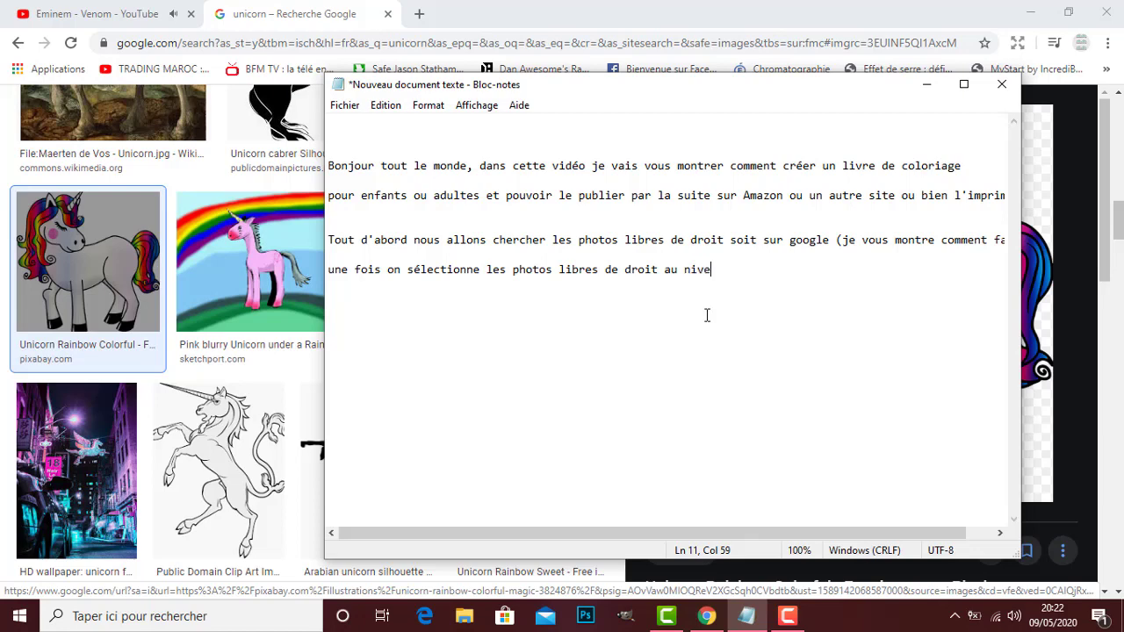
{"action": "type", "text": "au de la recherche"}
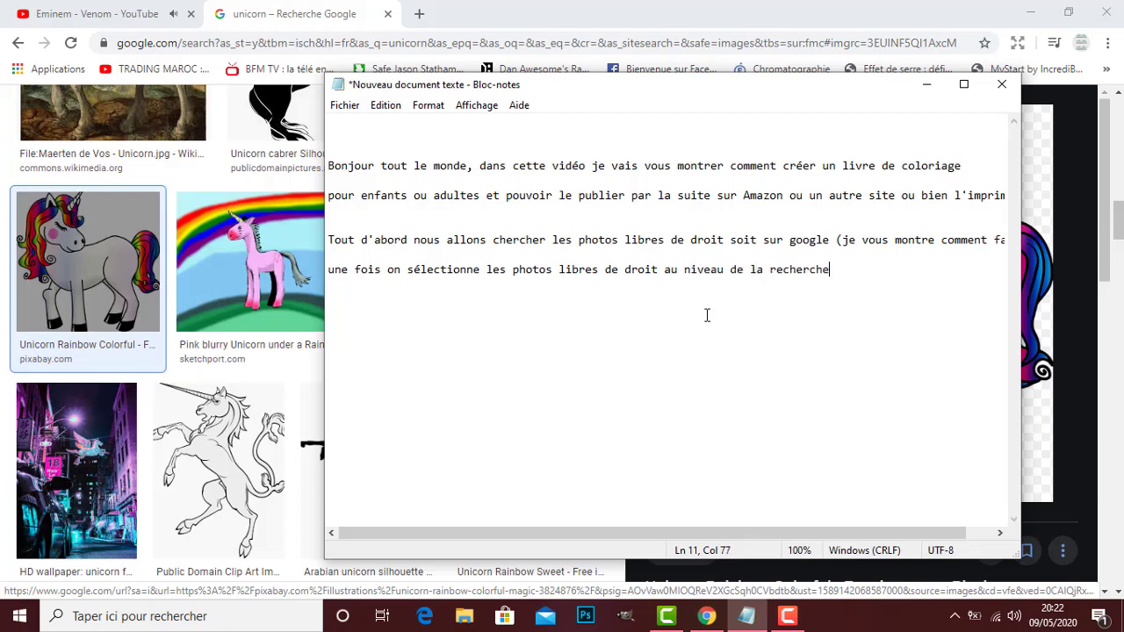
Finish the line with "avancée, ça sera mieux" and start a new line.
{"action": "type", "text": " a"}
{"action": "key", "text": "BackSpace"}
{"action": "type", "text": "vancé"}
{"action": "type", "text": "e, ça sera"}
{"action": "key", "text": "BackSpace"}
{"action": "key", "text": "BackSpace"}
{"action": "type", "text": "ra mieux"}
{"action": "key", "text": "Return"}
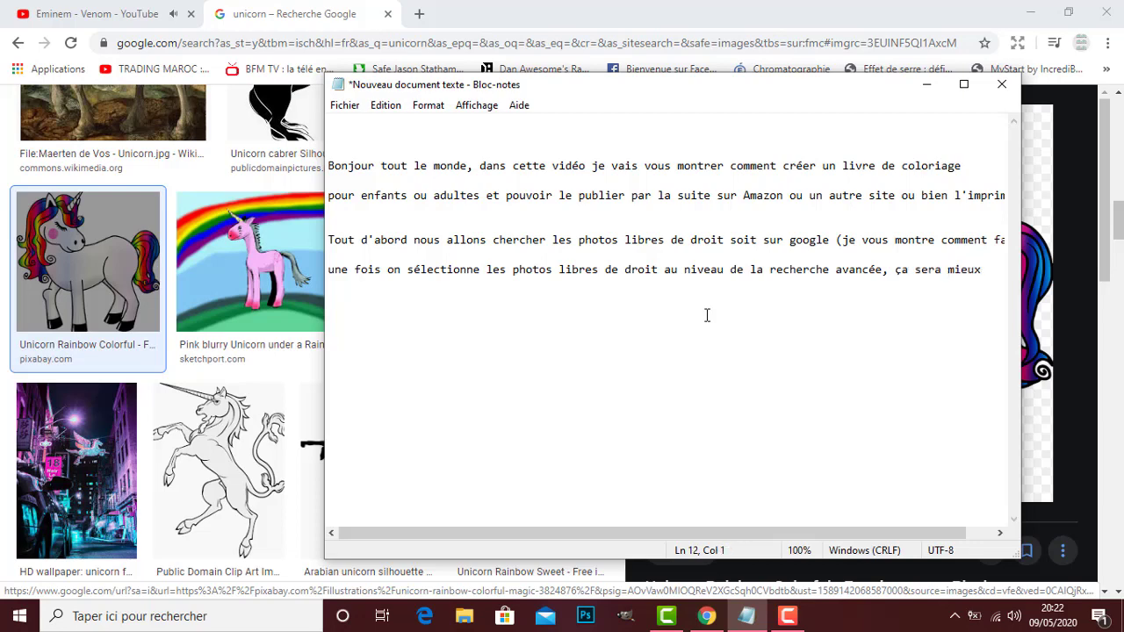
Write the line "de choisir les photos contenant moins de couleurs sombres telles que le noir.".
{"action": "type", "text": "de sélection"}
{"action": "key", "text": "BackSpace"}
{"action": "key", "text": "BackSpace"}
{"action": "key", "text": "BackSpace"}
{"action": "type", "text": "choisir les photos"}
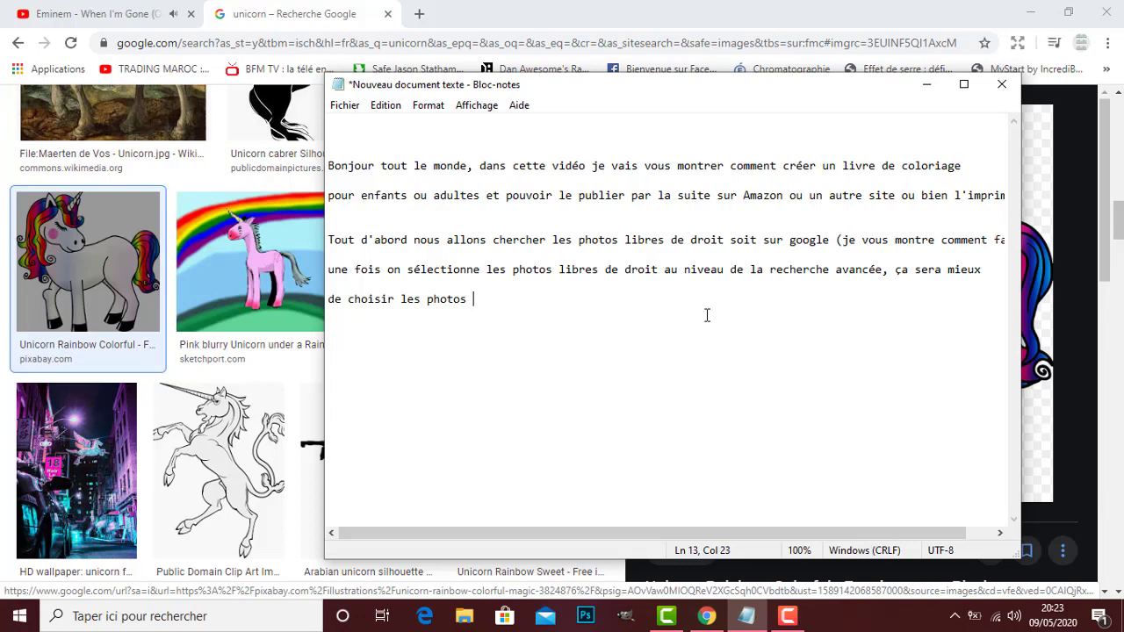
{"action": "type", "text": "contenant "}
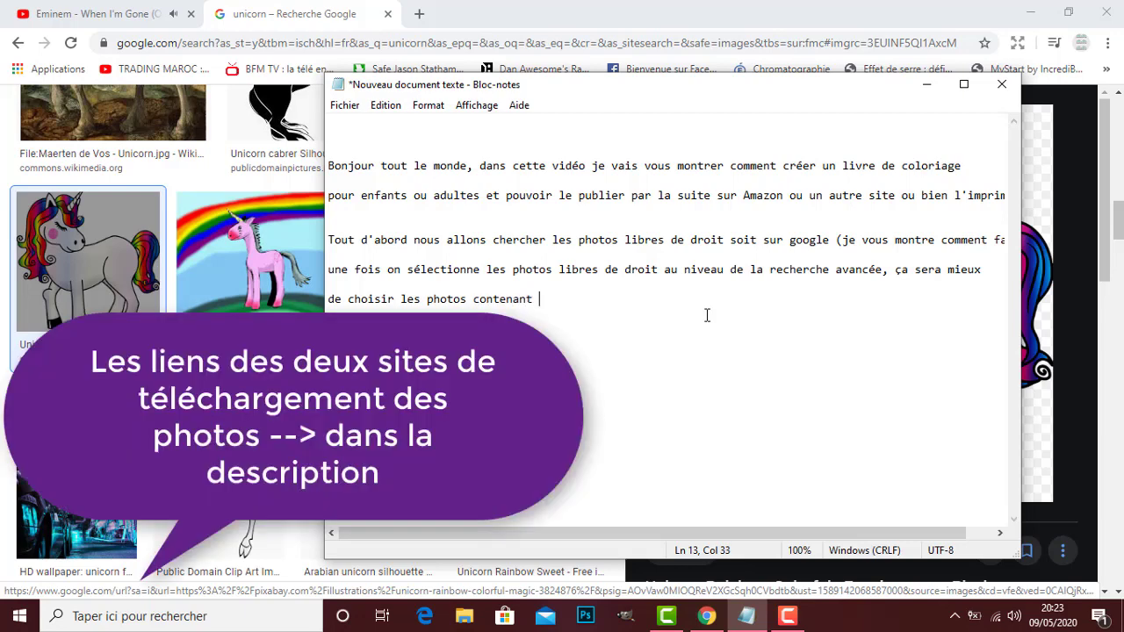
{"action": "type", "text": "moins de couleurs sombr"}
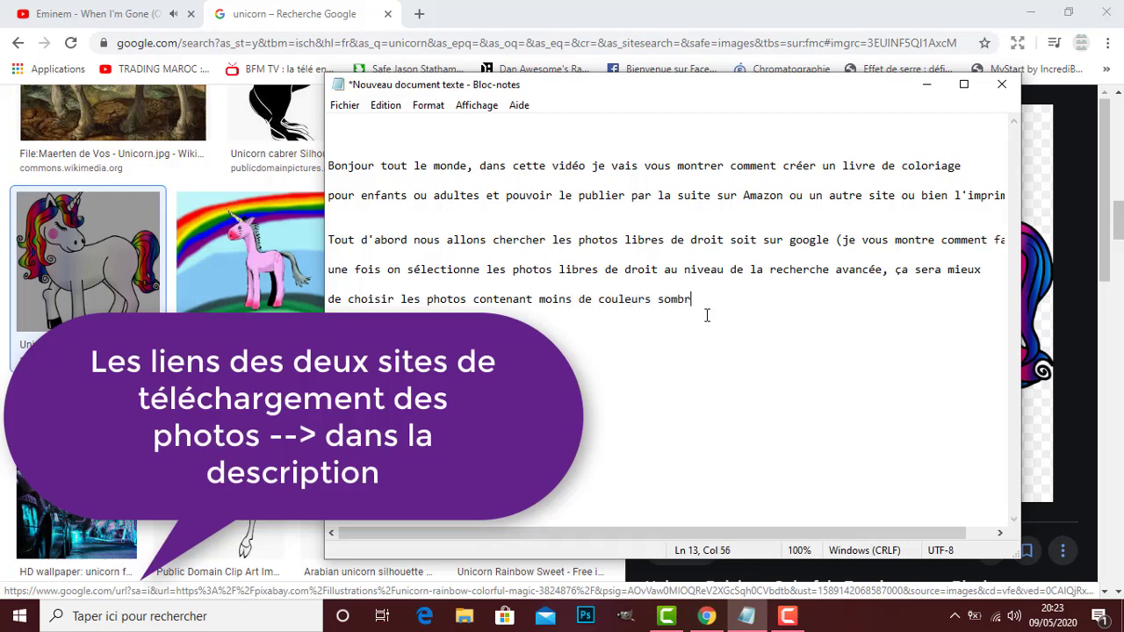
{"action": "type", "text": "es tel"}
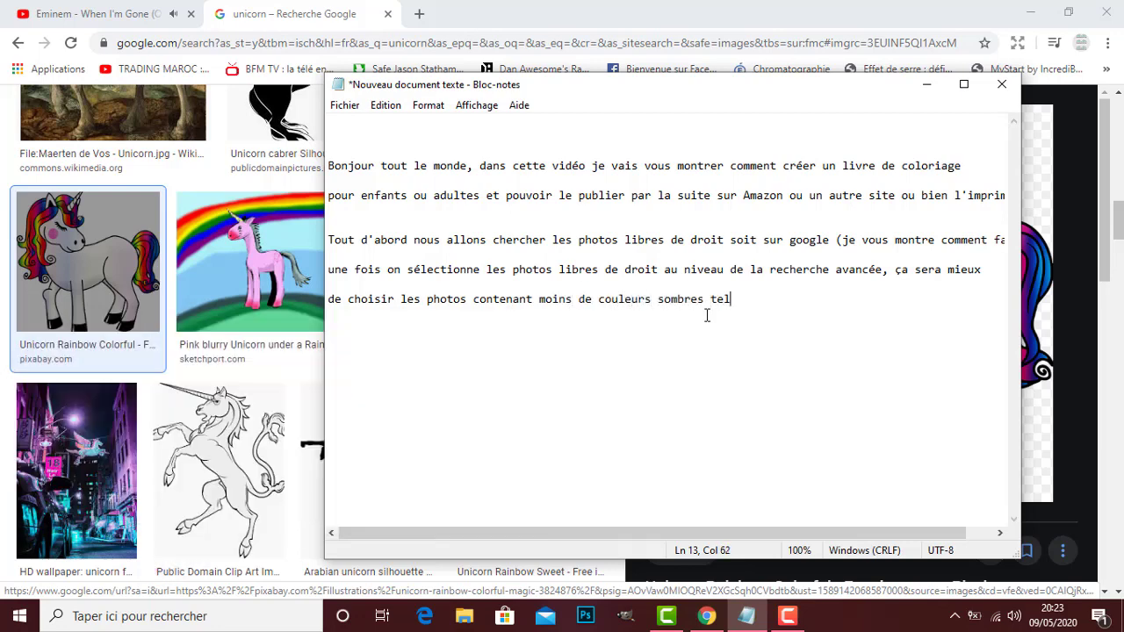
{"action": "type", "text": "les que le noir."}
{"action": "key", "text": "Return"}
Add the line "Apart google, vous pouvez chercher les photos sur pixabay - vecteezy".
{"action": "type", "text": "Apart goo"}
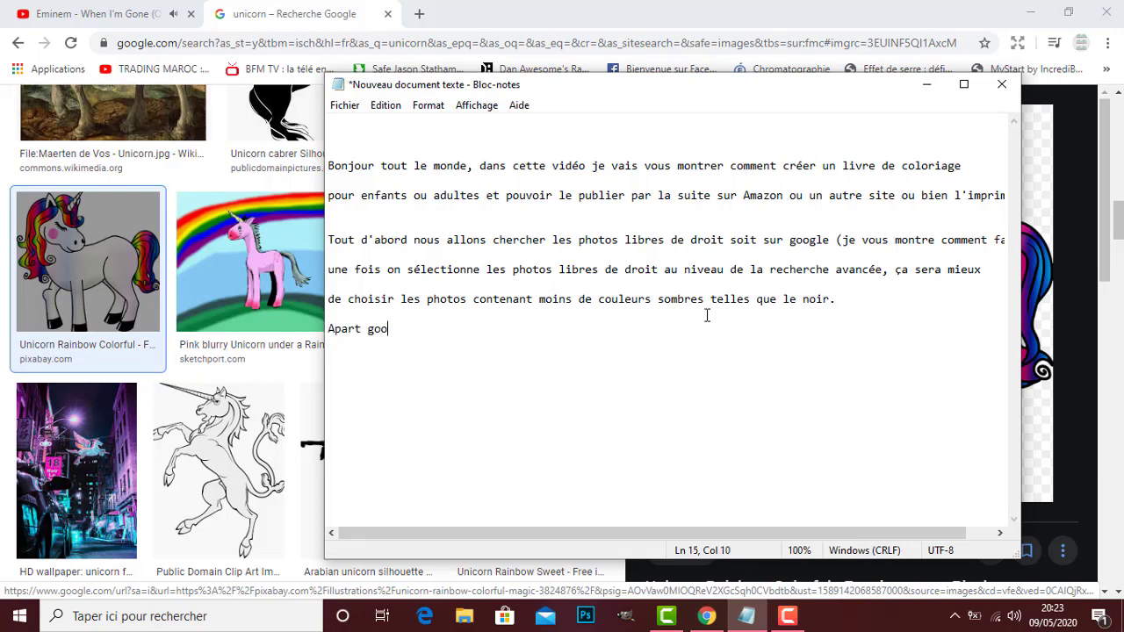
{"action": "type", "text": "gle , vous pouvez chercher les "}
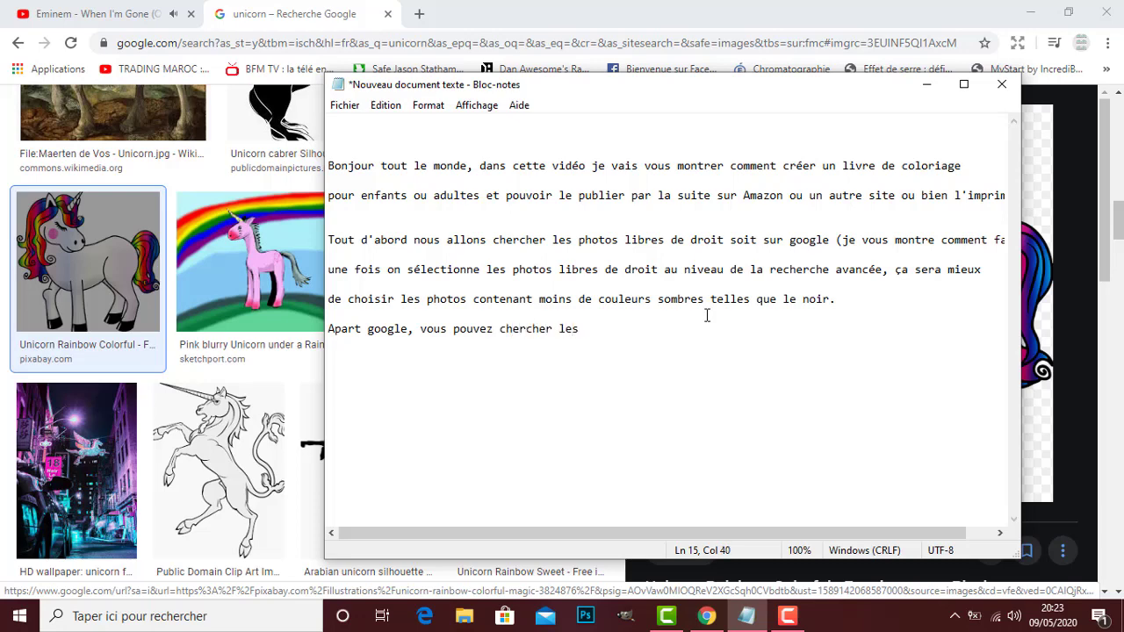
{"action": "type", "text": "phgo"}
{"action": "key", "text": "BackSpace"}
{"action": "key", "text": "BackSpace"}
{"action": "type", "text": "otos "}
{"action": "type", "text": "sur "}
{"action": "type", "text": "pixe"}
{"action": "key", "text": "BackSpace"}
{"action": "key", "text": "BackSpace"}
{"action": "type", "text": "xabat"}
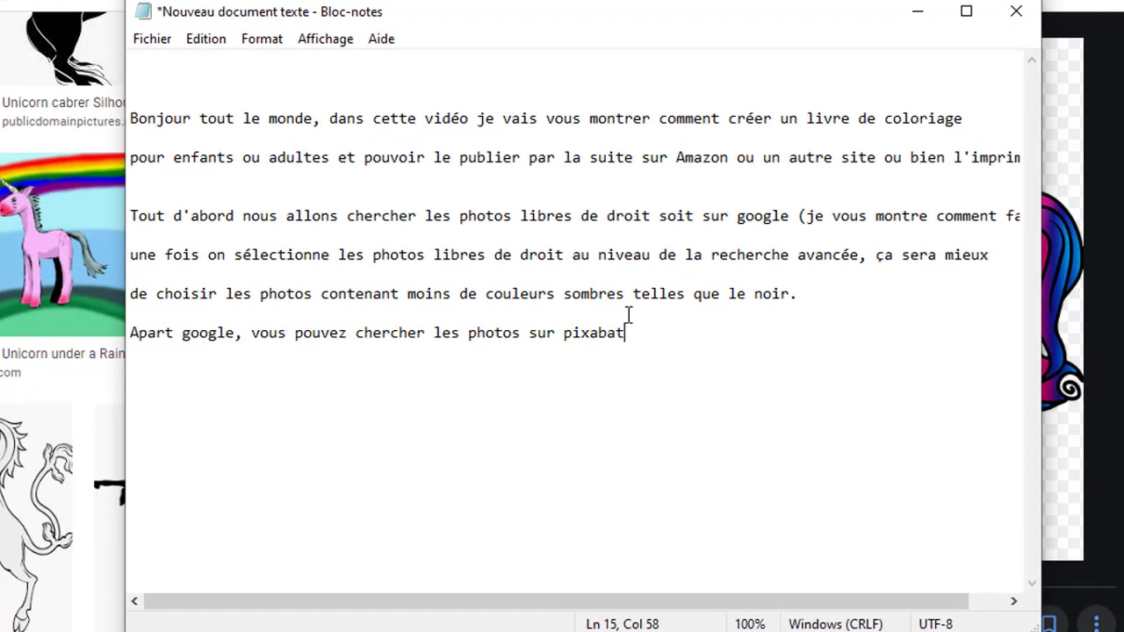
{"action": "key", "text": "BackSpace"}
{"action": "type", "text": "y  - vecteezy"}
Leave blank lines after "vecteezy" and add a separator line of 20 hyphens.
{"action": "double_click", "coordinate": [717, 332]}
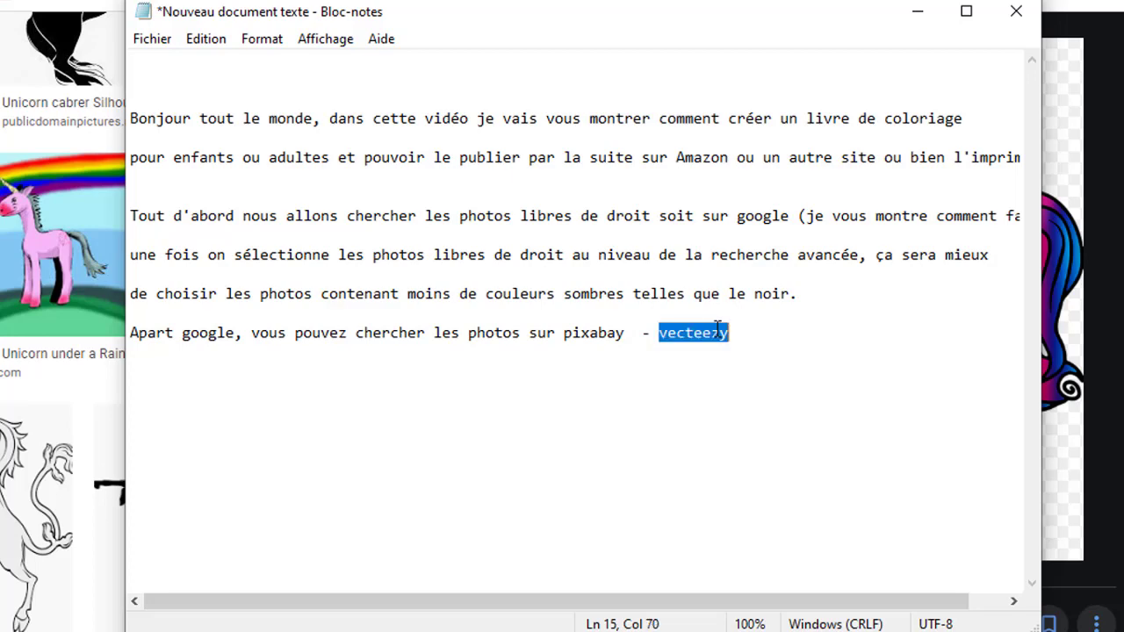
{"action": "left_click", "coordinate": [733, 332]}
{"action": "key", "text": "Return"}
{"action": "key", "text": "Return"}
{"action": "key", "text": "Return"}
{"action": "key", "text": "Return"}
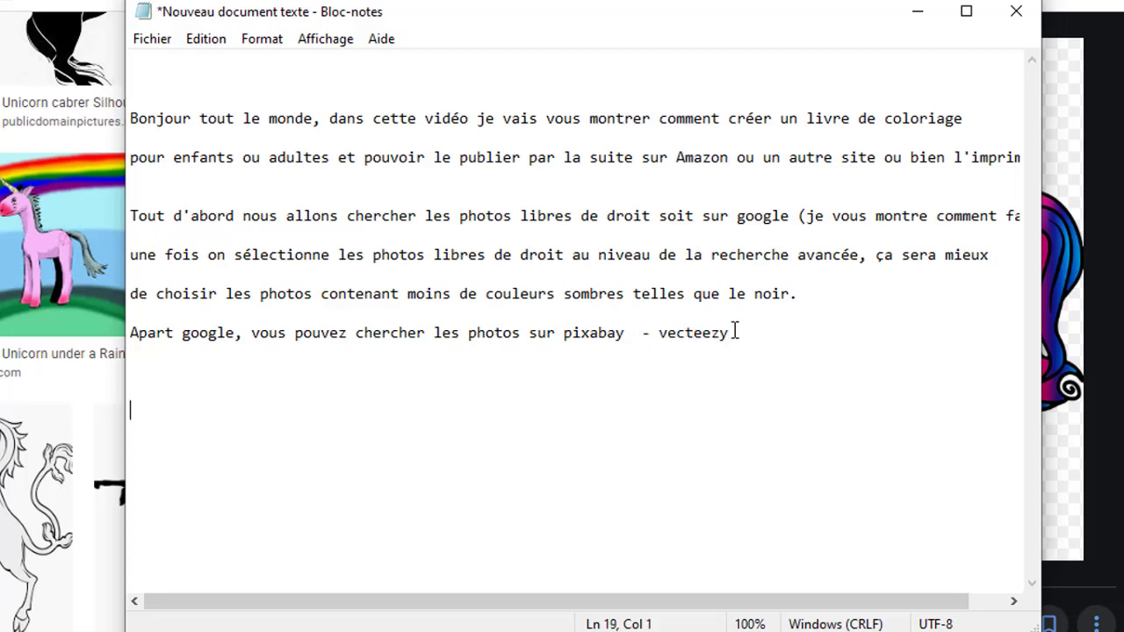
{"action": "type", "text": "--------------------"}
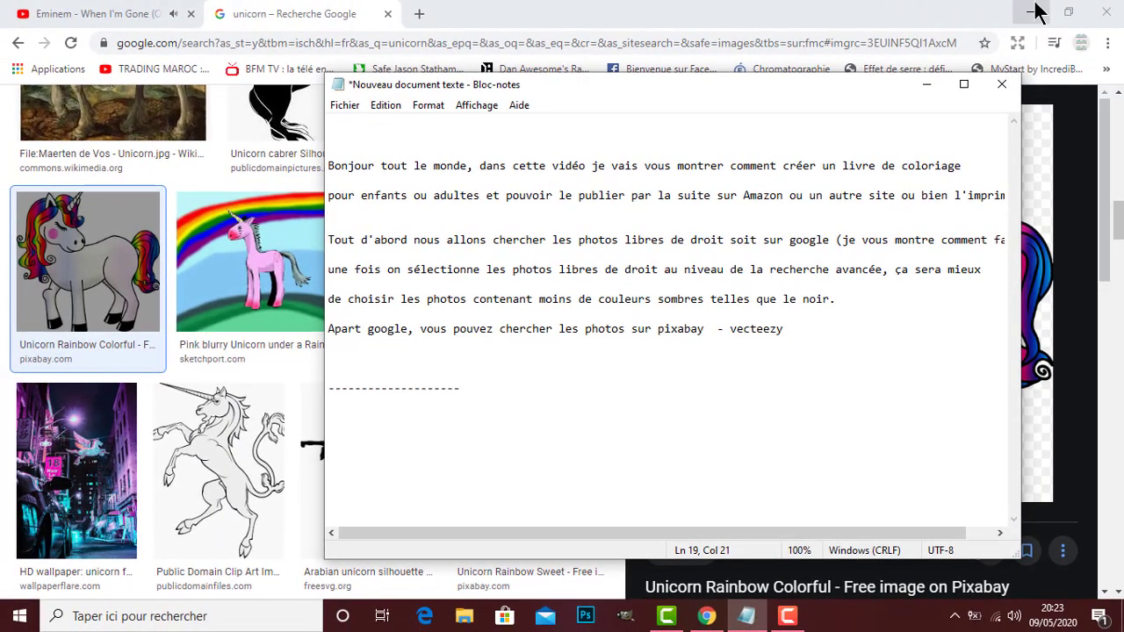
Switch to Chrome, search for "vecteezy" and open the Vecteezy website from the results.
{"action": "left_click", "coordinate": [1033, 14]}
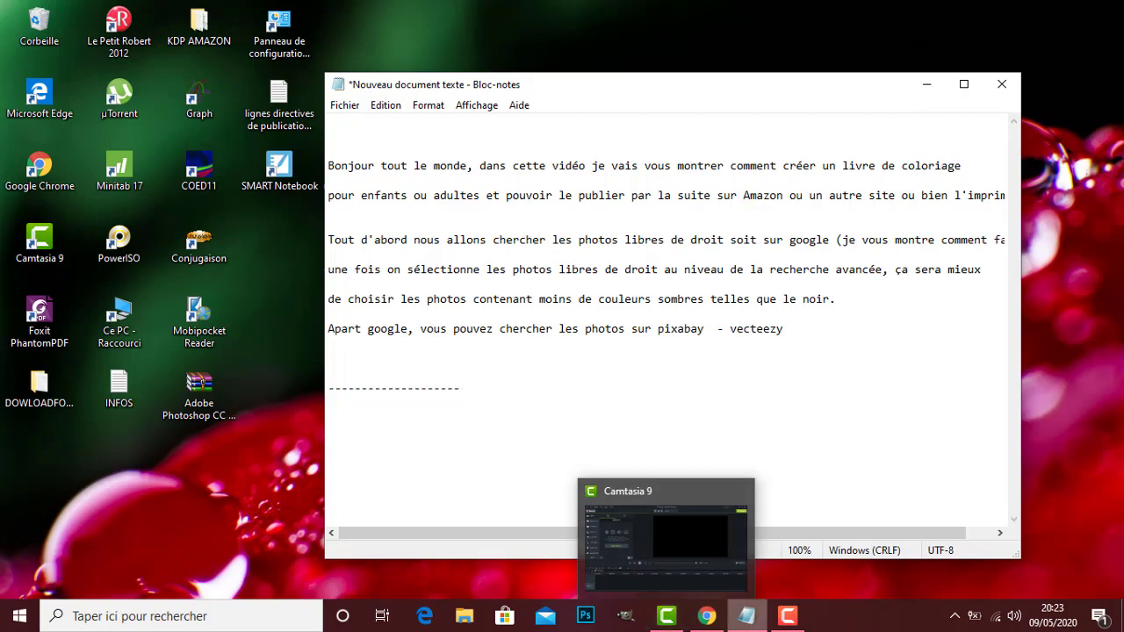
{"action": "left_click", "coordinate": [707, 616]}
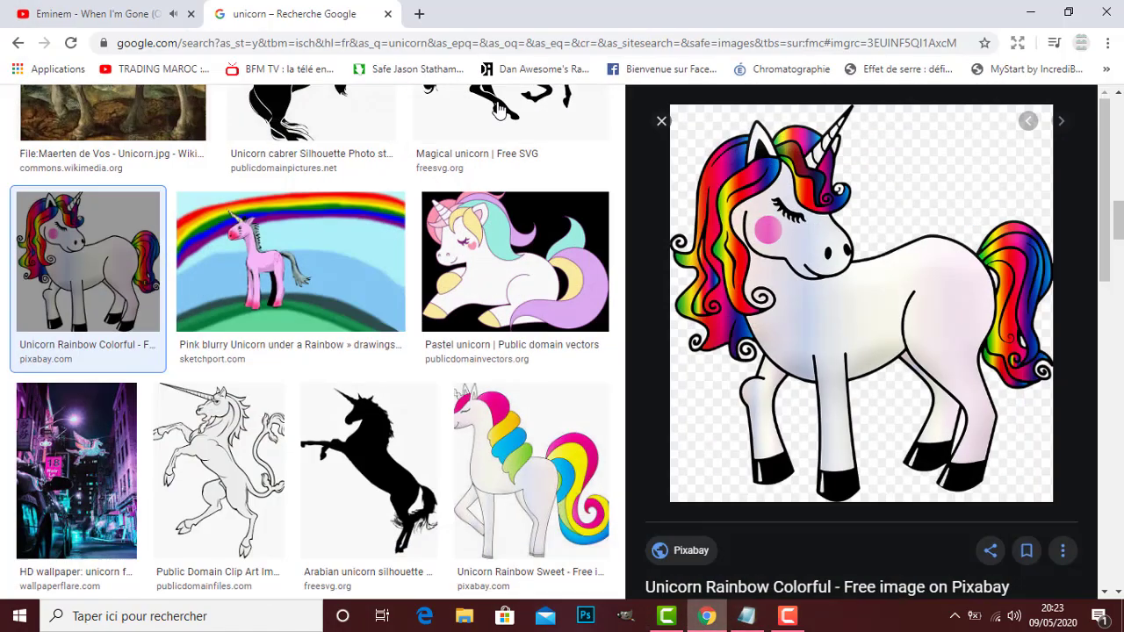
{"action": "left_click", "coordinate": [383, 41]}
{"action": "type", "text": "vecteezy"}
{"action": "key", "text": "Return"}
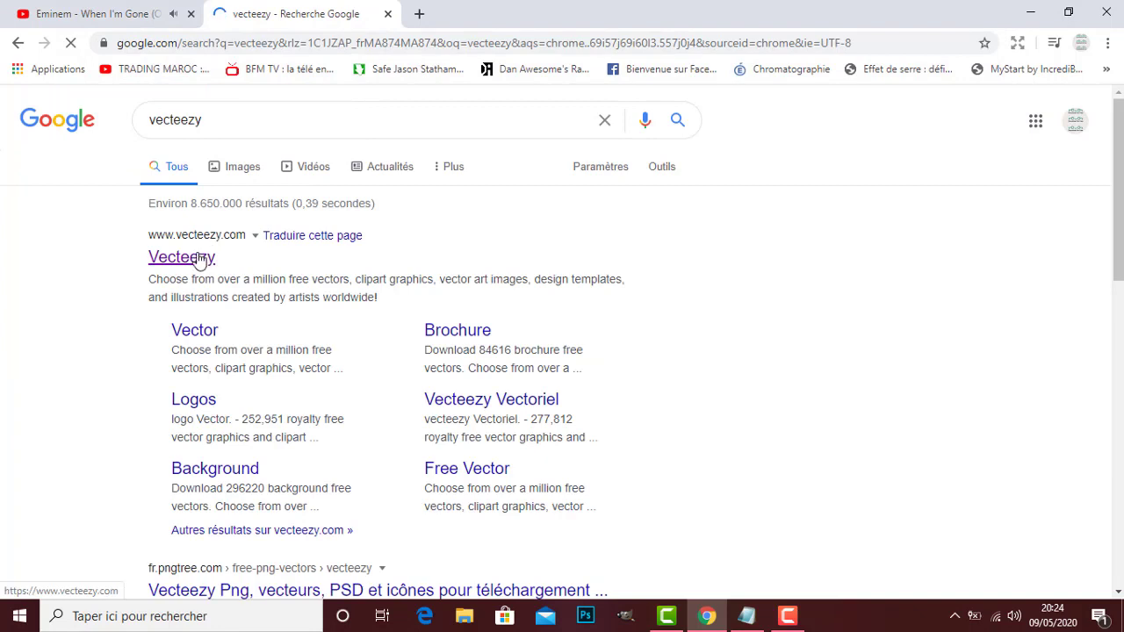
{"action": "left_click", "coordinate": [201, 256]}
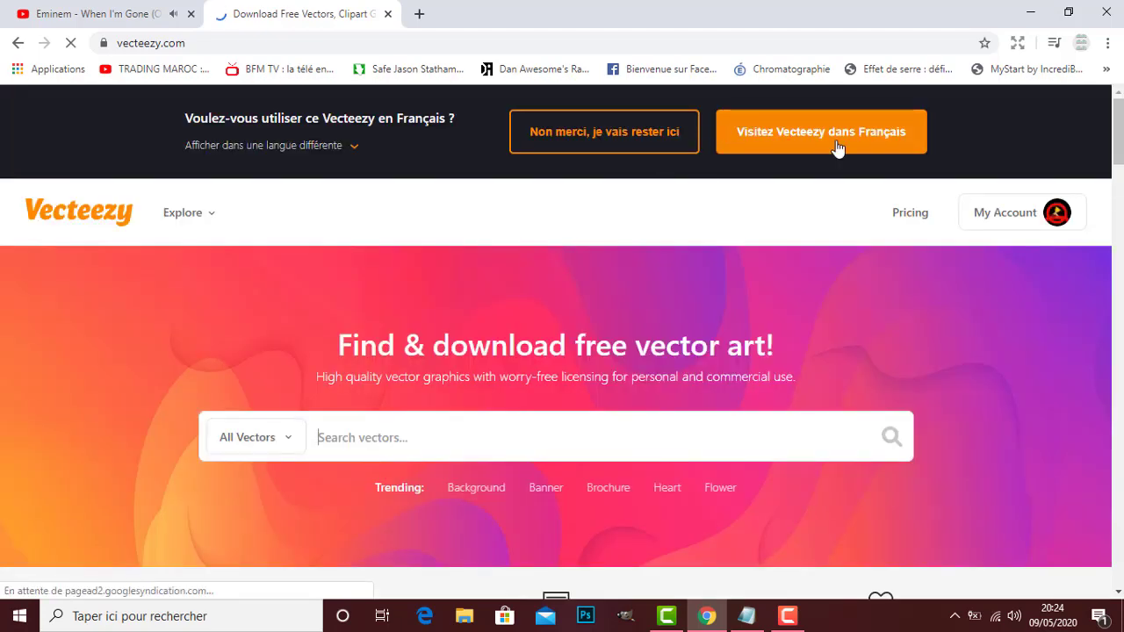
Look over the Vecteezy home page and its vector search field, then return to the Notepad document.
{"action": "left_click", "coordinate": [414, 446]}
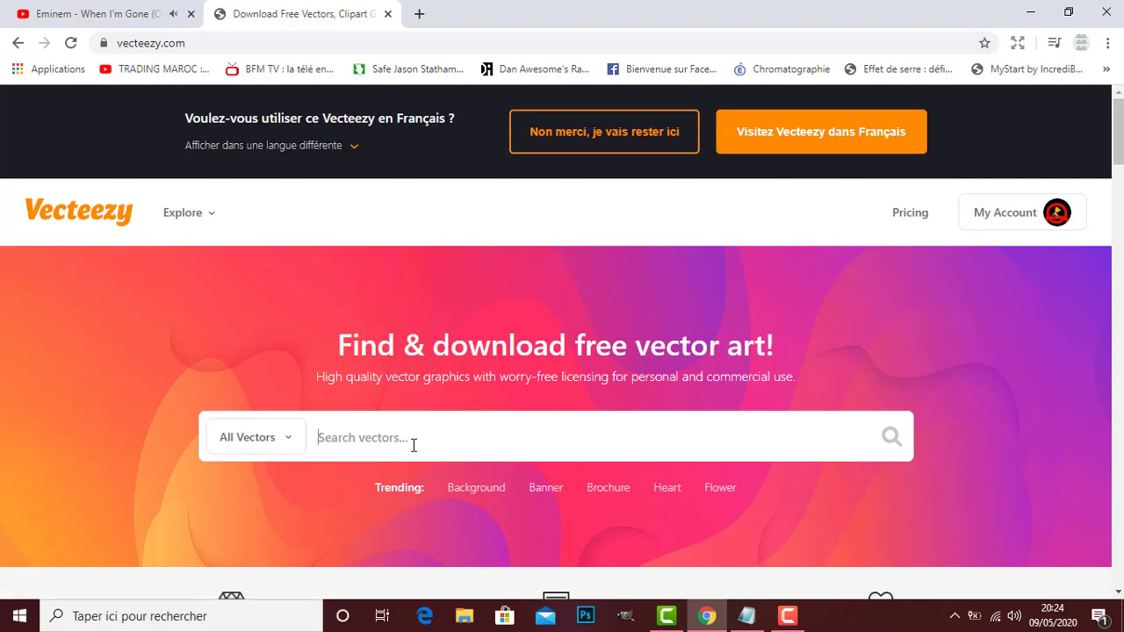
{"action": "left_click_drag", "start_coordinate": [1120, 132], "coordinate": [1117, 202]}
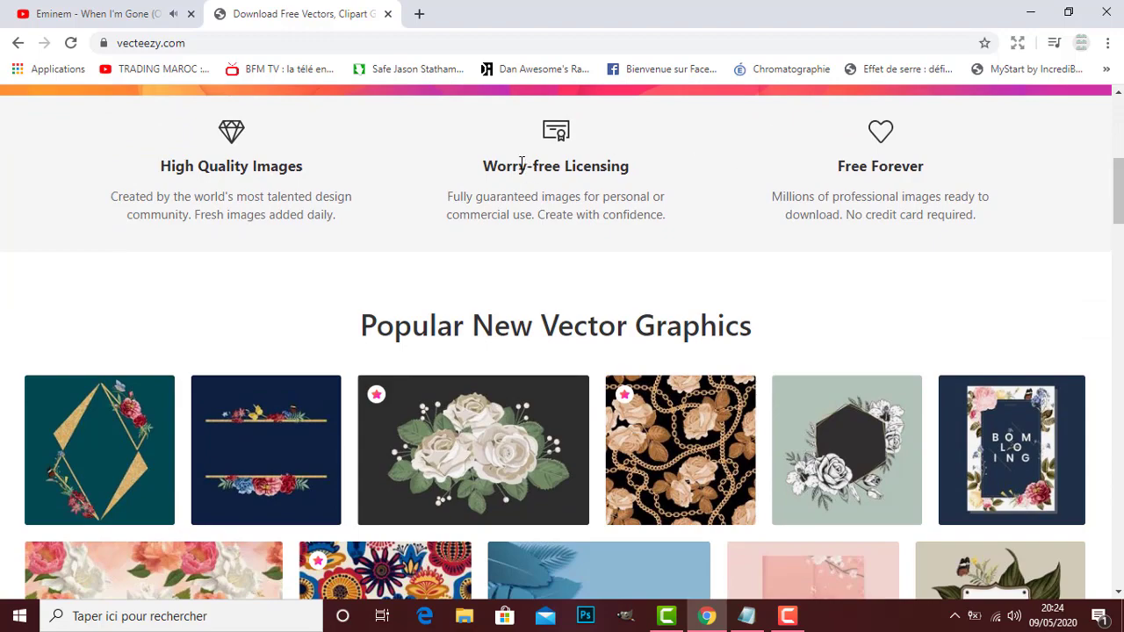
{"action": "left_click_drag", "start_coordinate": [1117, 202], "coordinate": [1118, 147]}
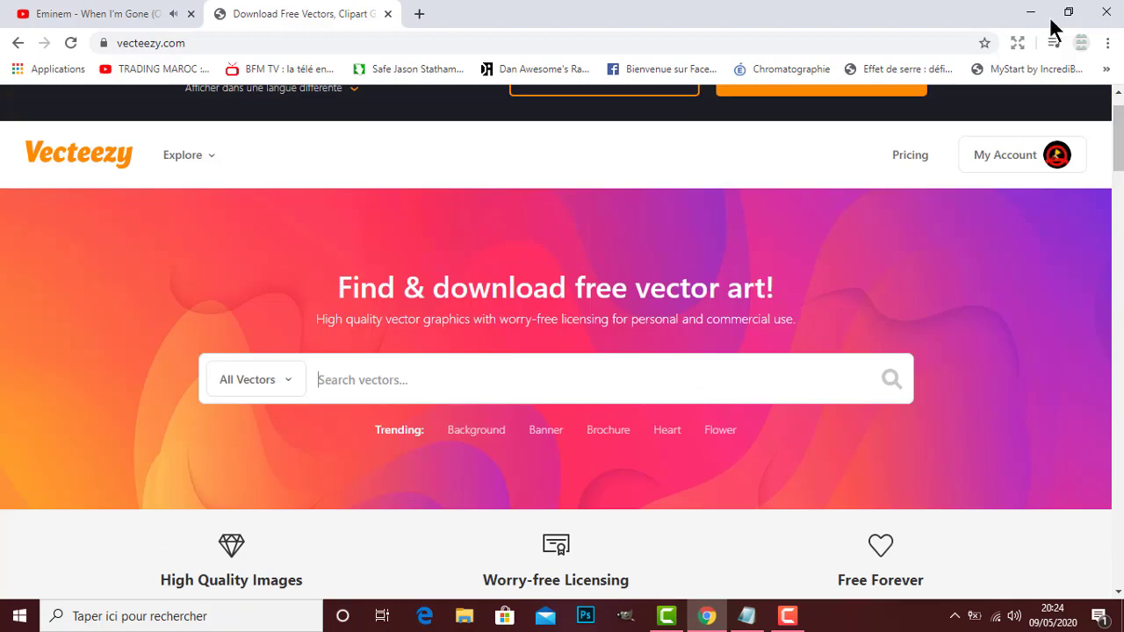
{"action": "left_click", "coordinate": [1036, 14]}
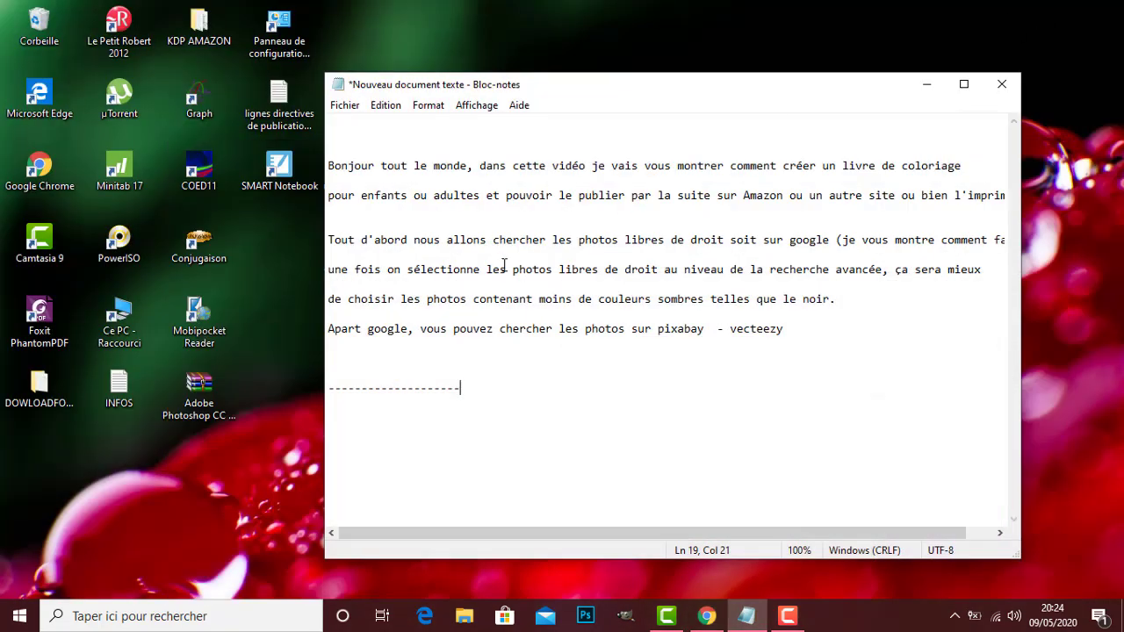
Clear all the existing text from the Notepad document.
{"action": "key", "text": "Return"}
{"action": "key", "text": "Return"}
{"action": "key", "text": "ctrl+a"}
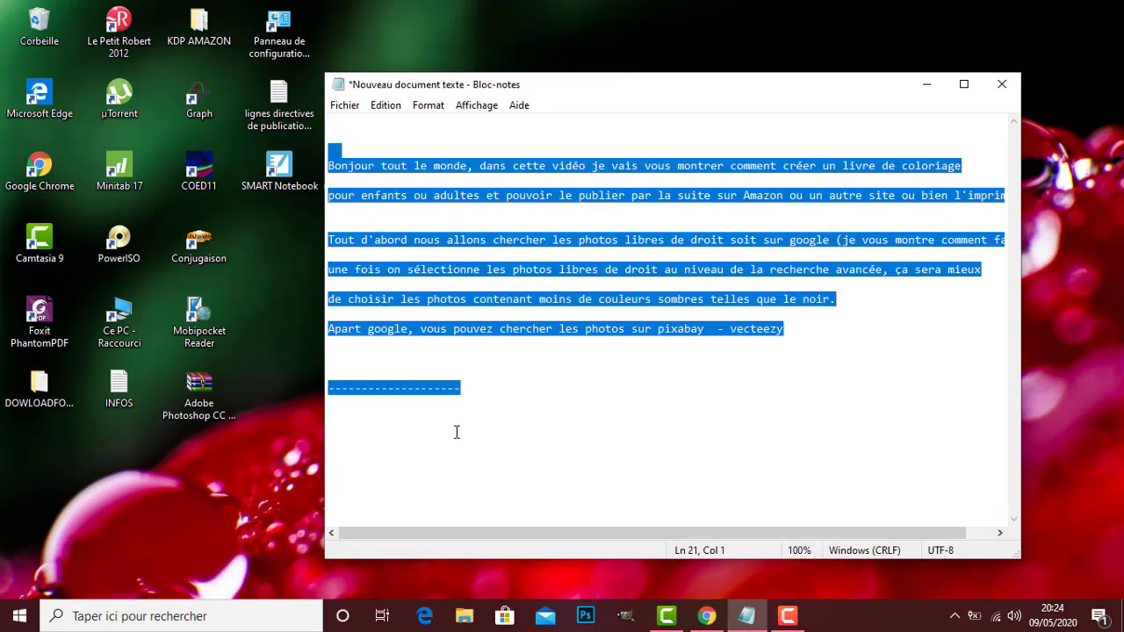
{"action": "key", "text": "Delete"}
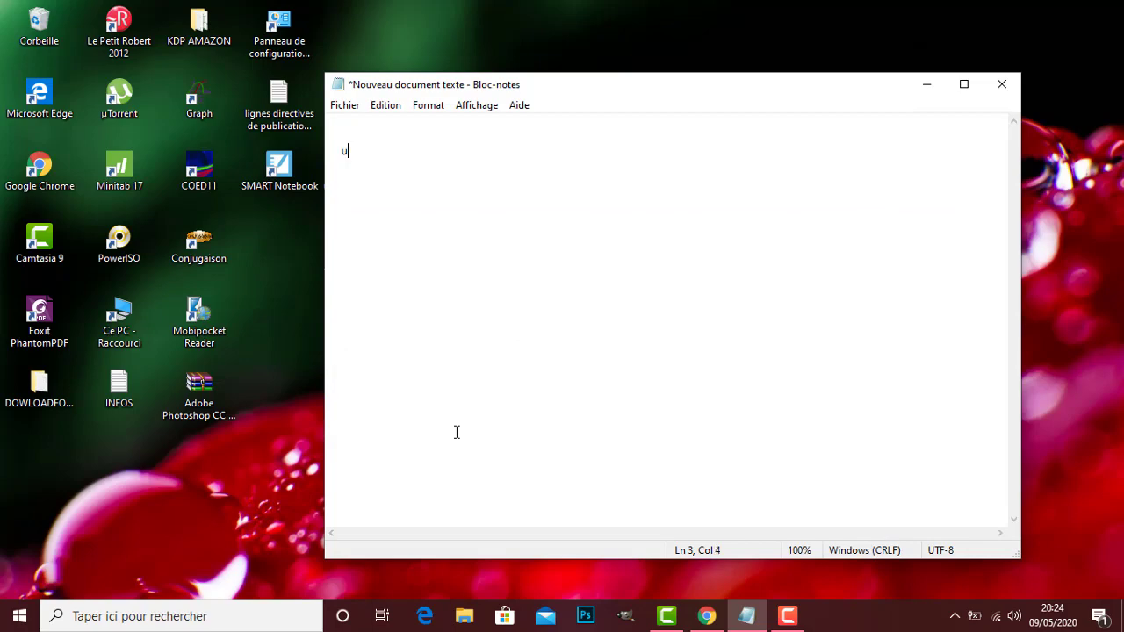
Start a new note with "une fois nous avons télécharger les photos avec couleur".
{"action": "type", "text": "ois nous av"}
{"action": "type", "text": "s télécha"}
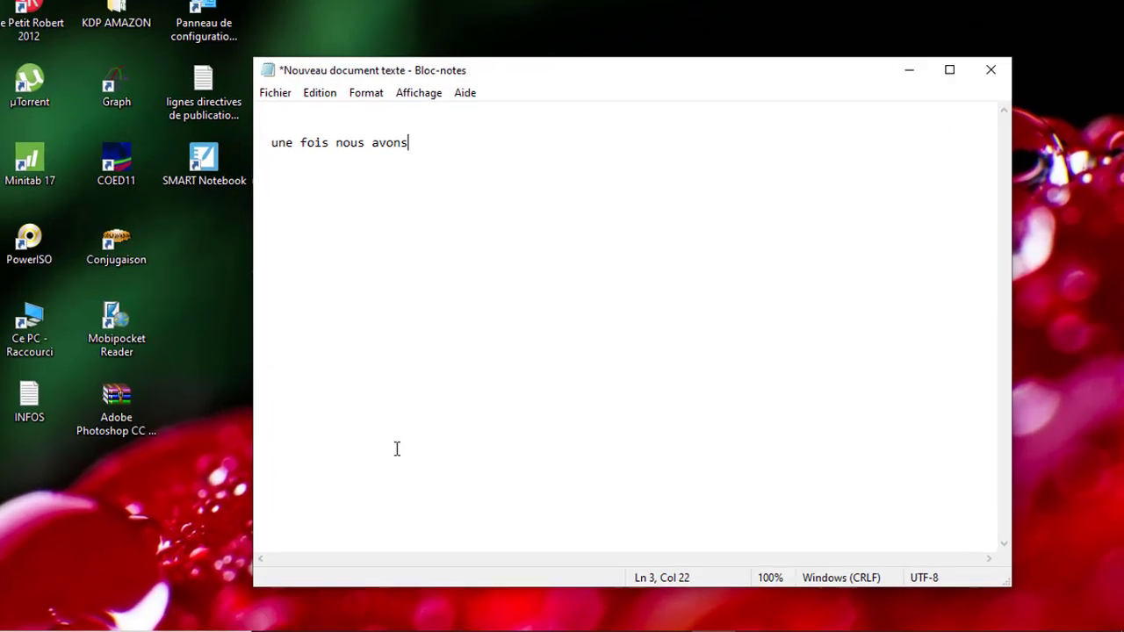
{"action": "type", "text": "rg"}
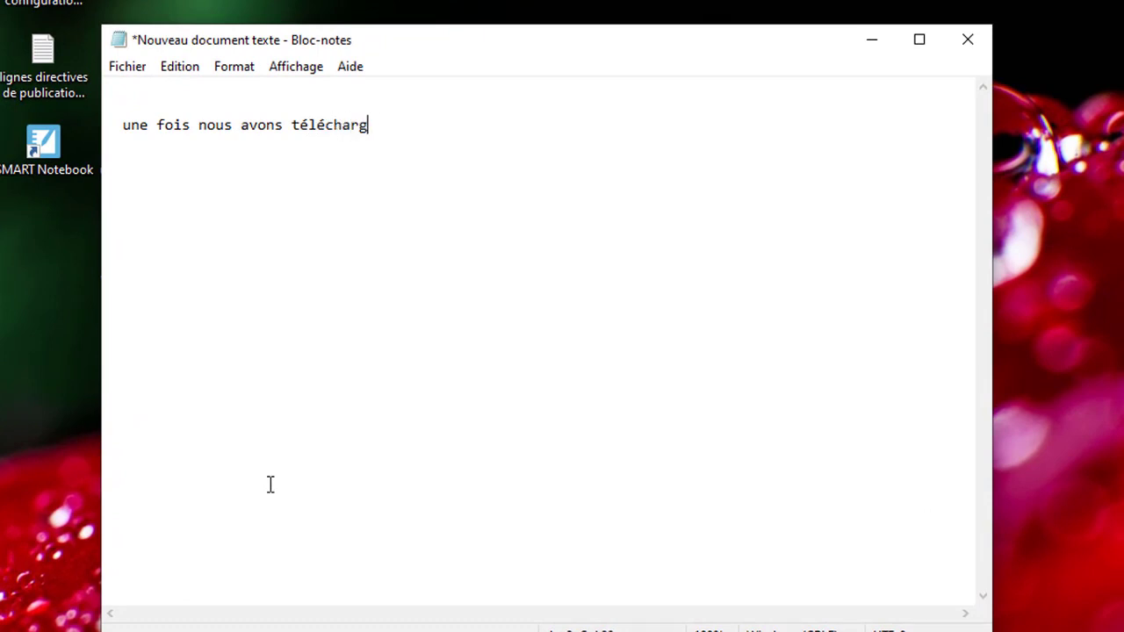
{"action": "type", "text": "er les photos avec couleur r"}
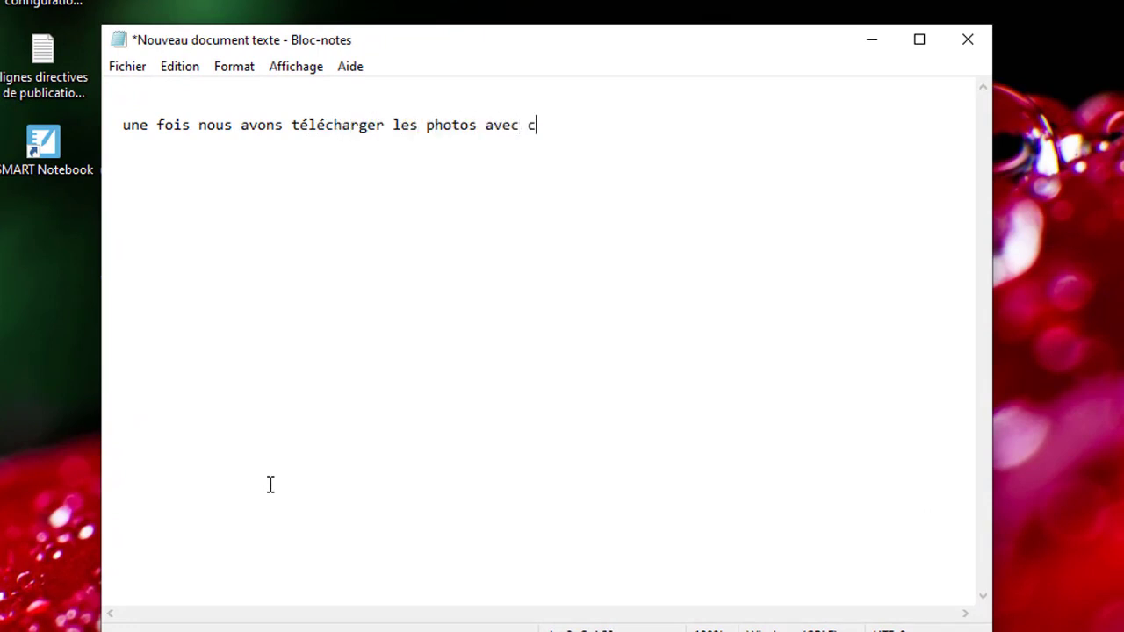
{"action": "key", "text": "BackSpace"}
{"action": "key", "text": "BackSpace"}
Continue the note with ", je vais vous montrer comment supprimer la" and "coloration sur" on a new line.
{"action": "type", "text": ", je vais "}
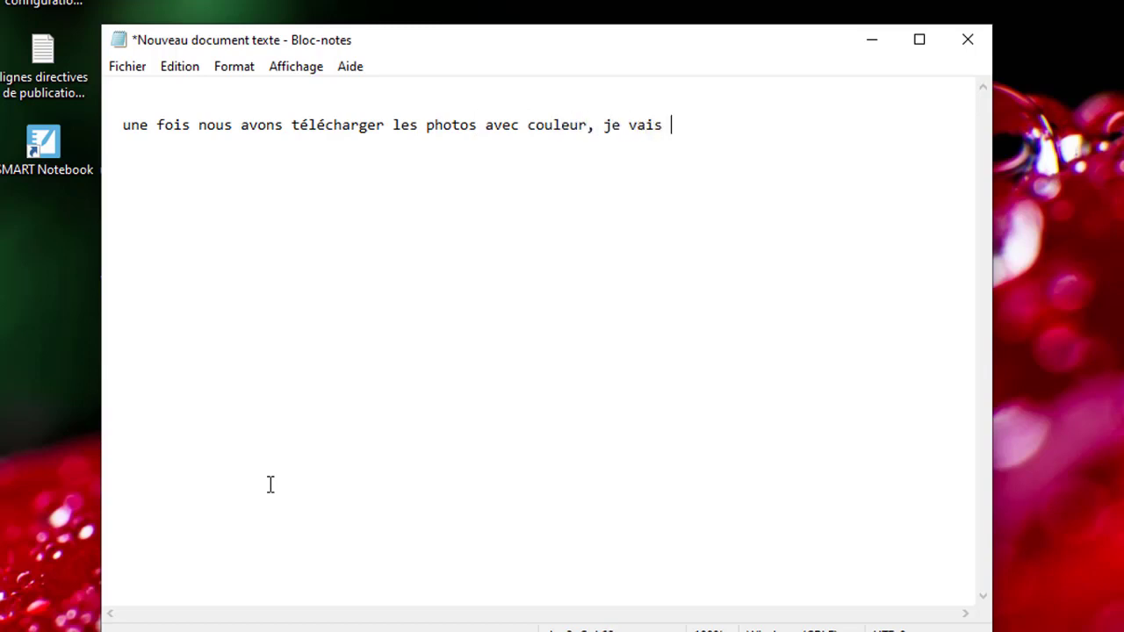
{"action": "type", "text": "vous montrer"}
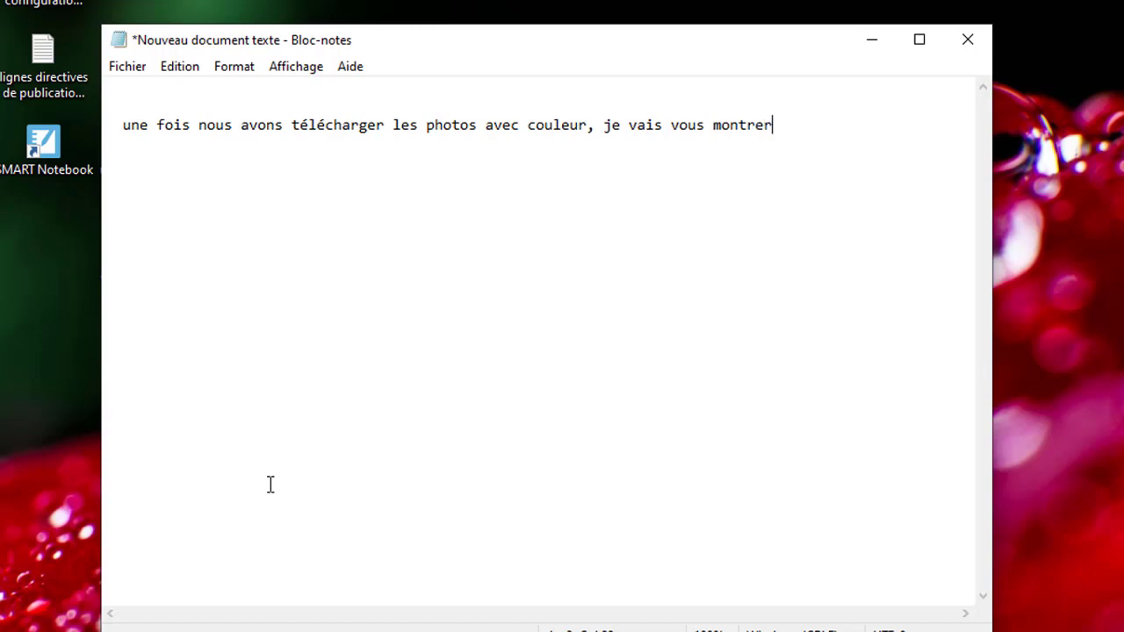
{"action": "type", "text": " comment su"}
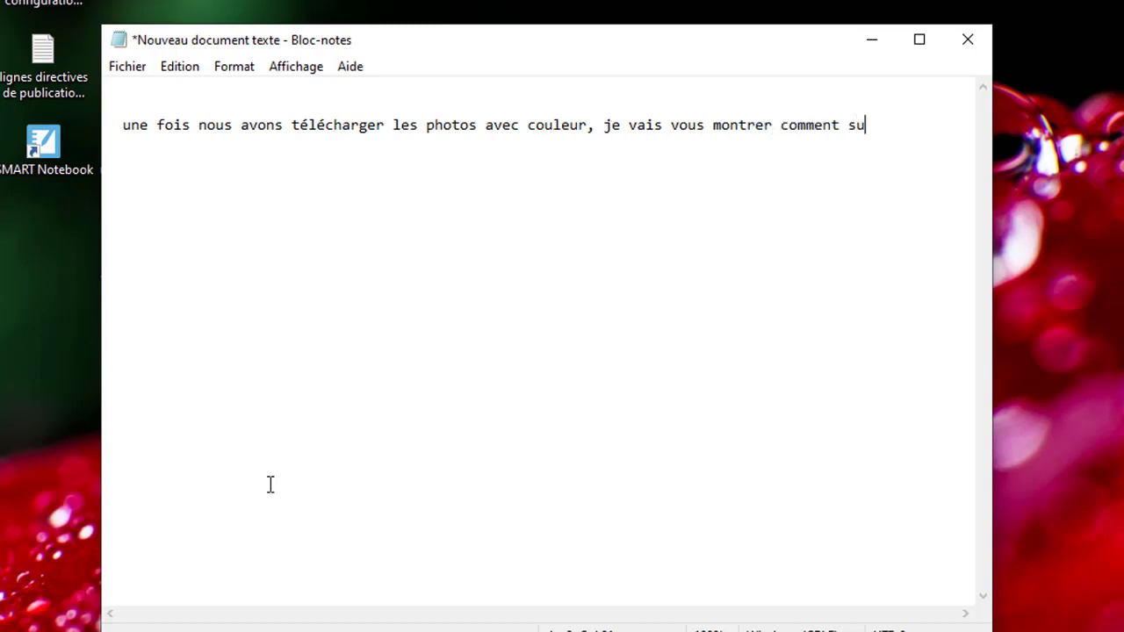
{"action": "type", "text": "pprimer laco"}
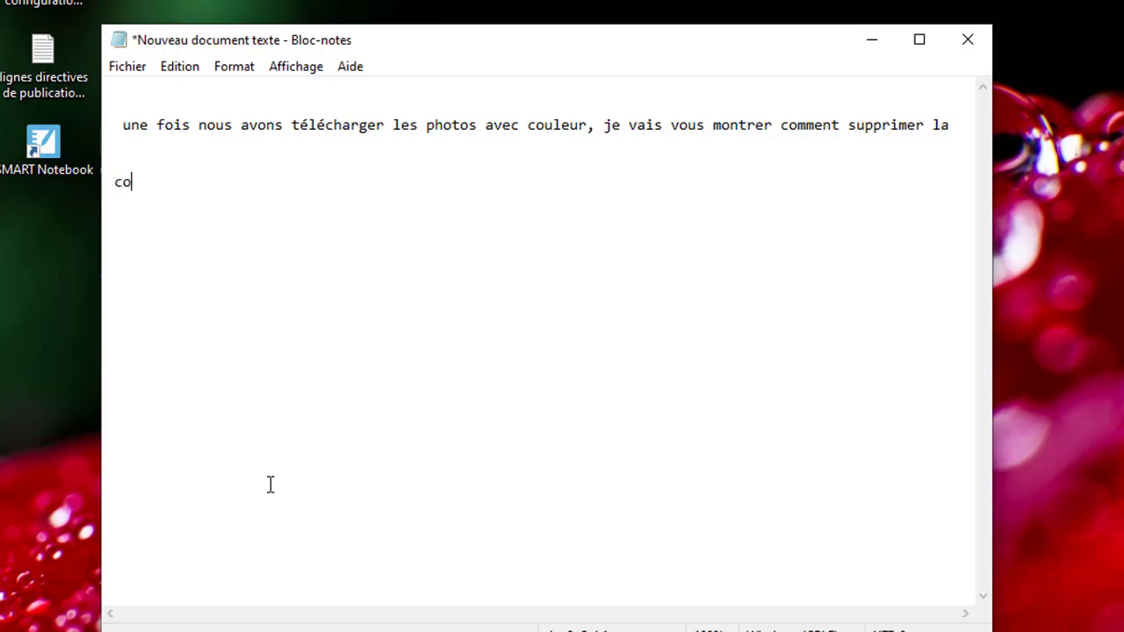
{"action": "type", "text": "loration sur"}
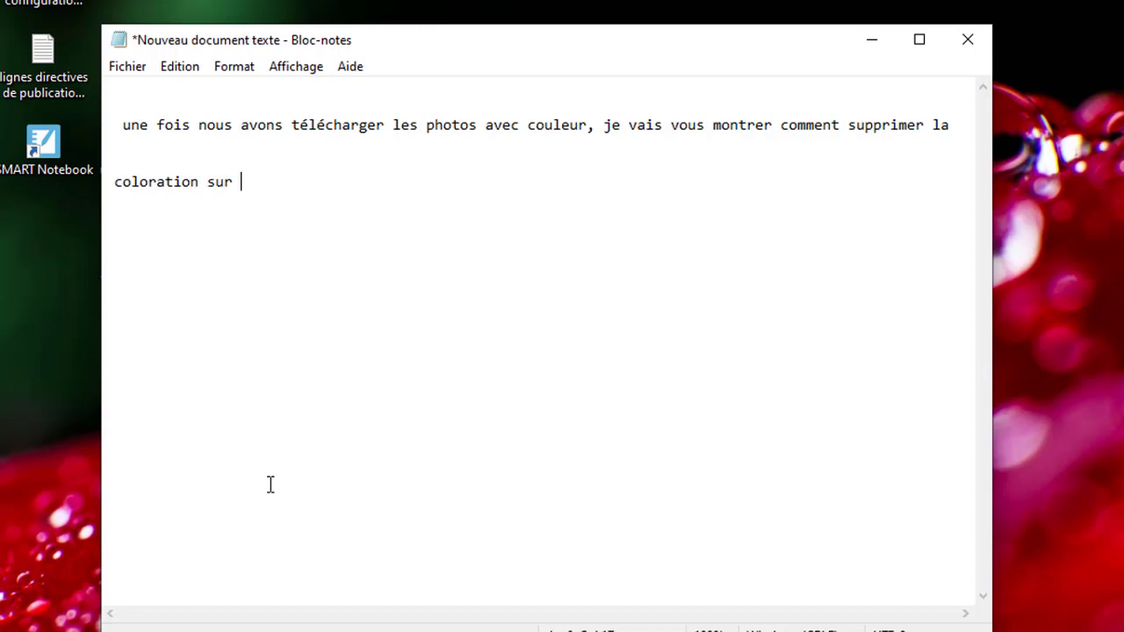
Add the word "GIMP" after "coloration sur" in the note, correcting the typing mistakes.
{"action": "type", "text": " GIPp"}
{"action": "key", "text": "BackSpace"}
{"action": "key", "text": "BackSpace"}
{"action": "type", "text": "GIMP"}
{"action": "key", "text": "BackSpace"}
{"action": "key", "text": "BackSpace"}
{"action": "key", "text": "BackSpace"}
{"action": "type", "text": "MP"}
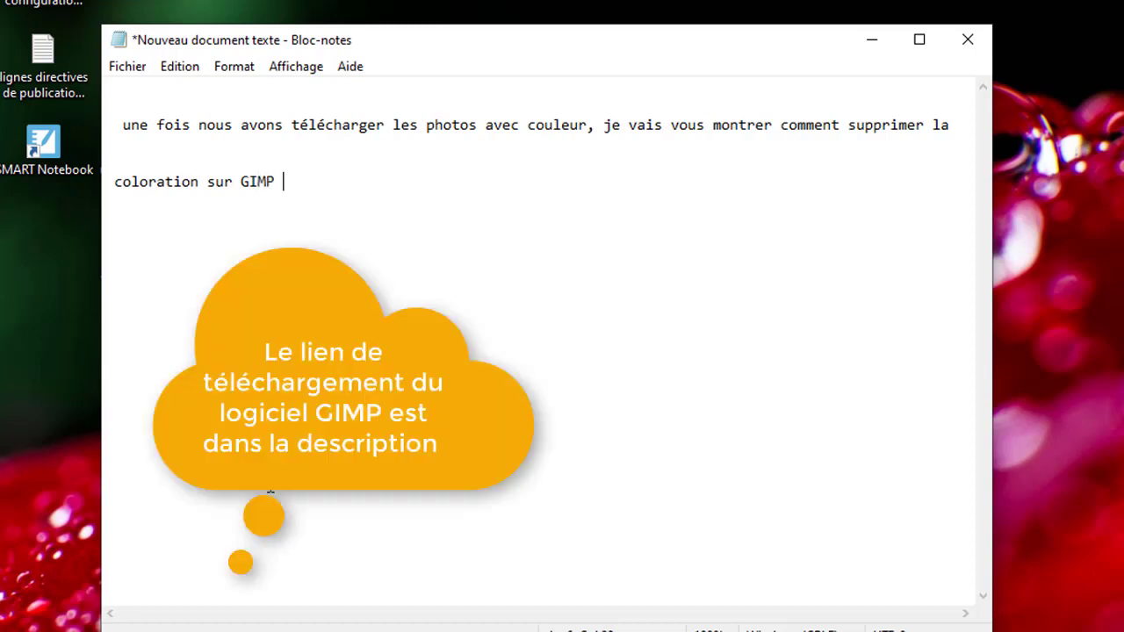
Finish the sentence with "qui est un logiciel gratuit et créer notre livre sur microsoft word ." and add blank lines below it.
{"action": "type", "text": " qui est un logici"}
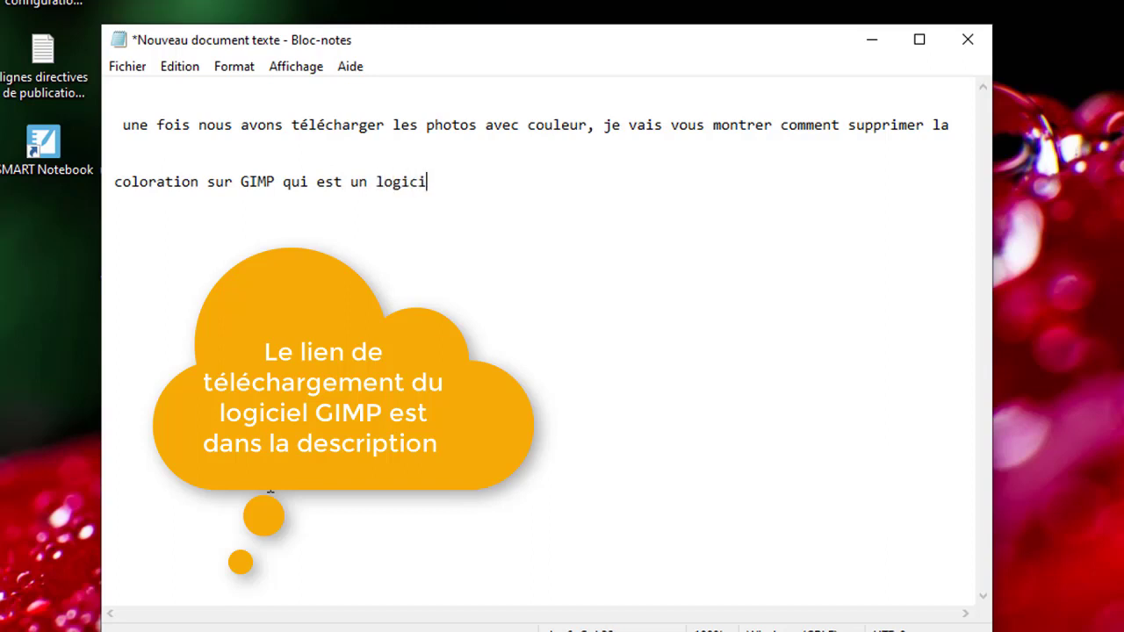
{"action": "type", "text": "el g"}
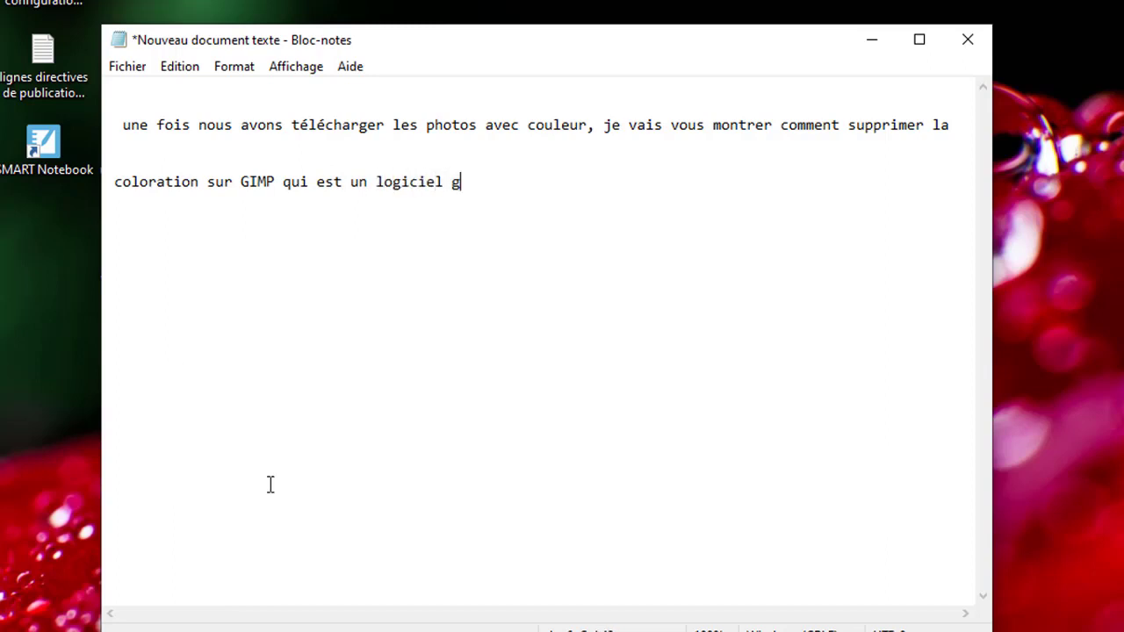
{"action": "type", "text": "ratuit et crée"}
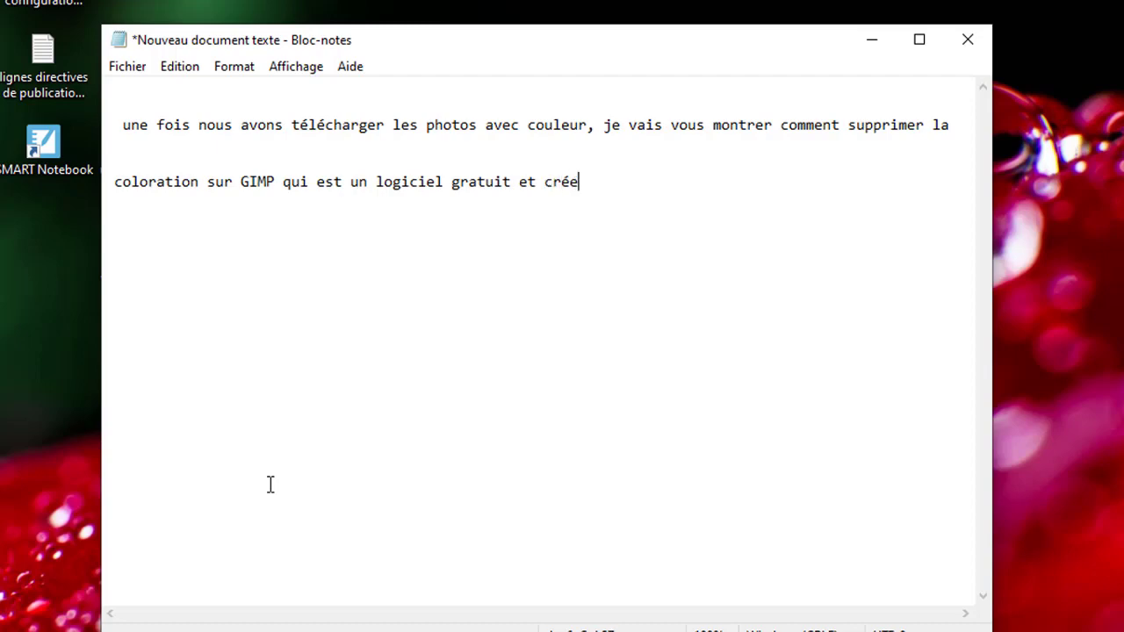
{"action": "type", "text": "r notre li"}
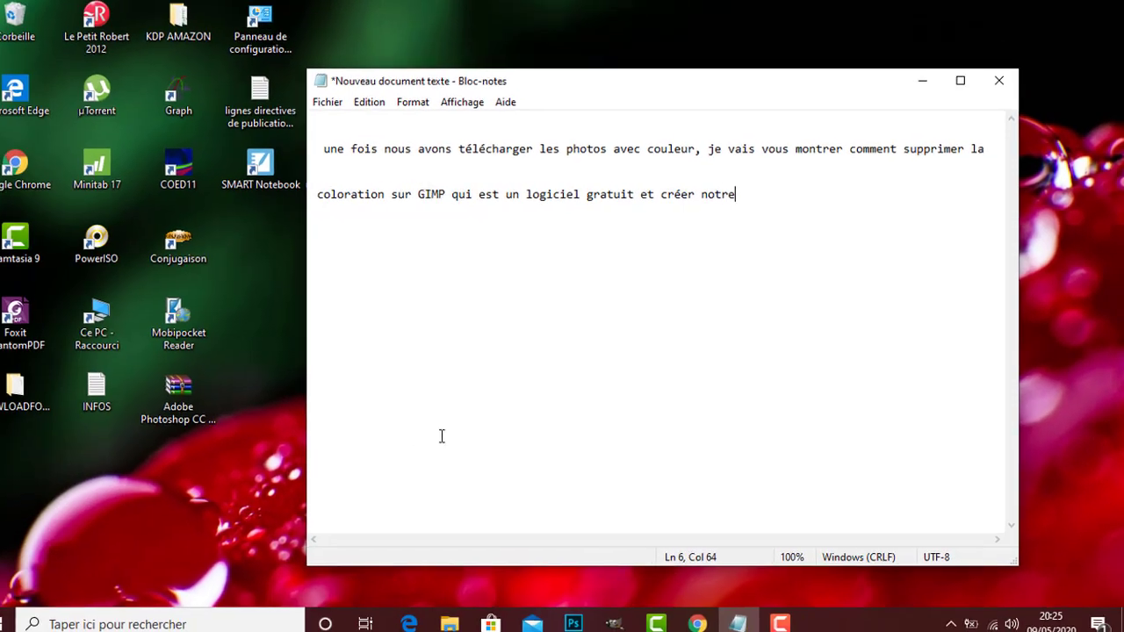
{"action": "type", "text": "br"}
{"action": "key", "text": "BackSpace"}
{"action": "key", "text": "BackSpace"}
{"action": "type", "text": "v"}
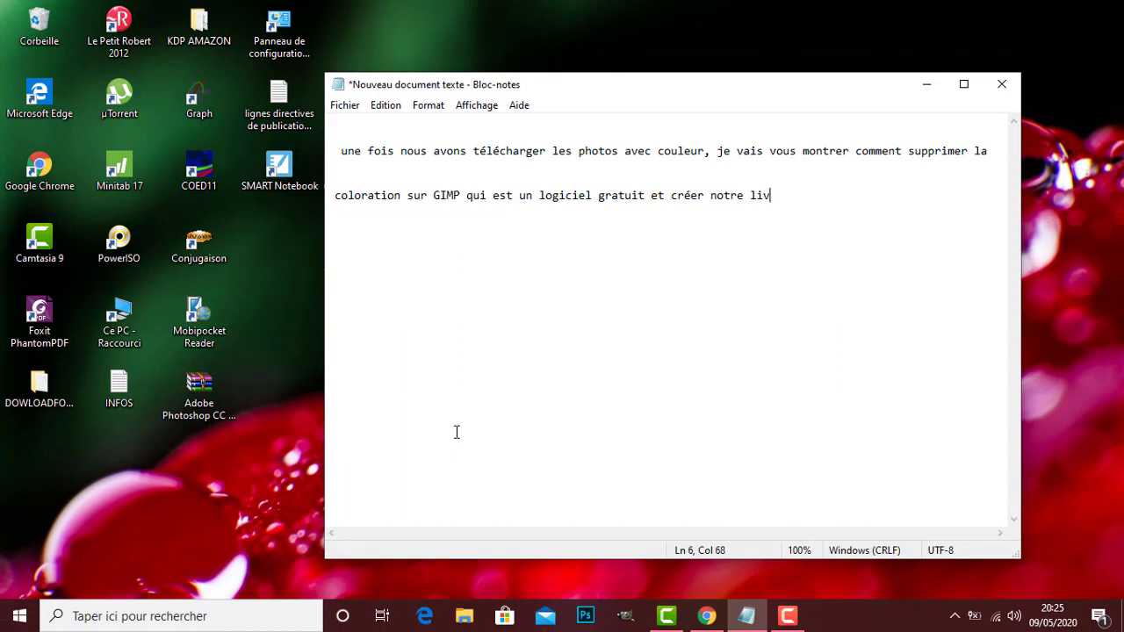
{"action": "type", "text": "re sur microsoft wo"}
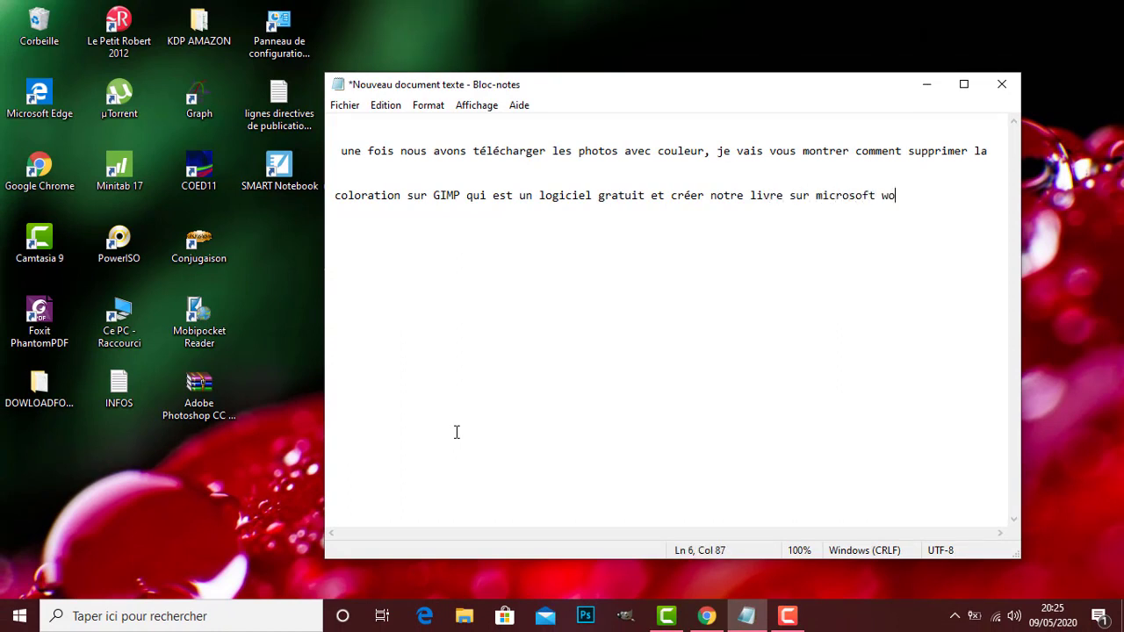
{"action": "type", "text": "rd"}
{"action": "key", "text": "Return"}
{"action": "key", "text": "Return"}
{"action": "key", "text": "Return"}
{"action": "key", "text": "Return"}
Minimize the Notepad document and open the unicorn-4291012 image from the desktop in GIMP.
{"action": "left_click", "coordinate": [924, 88]}
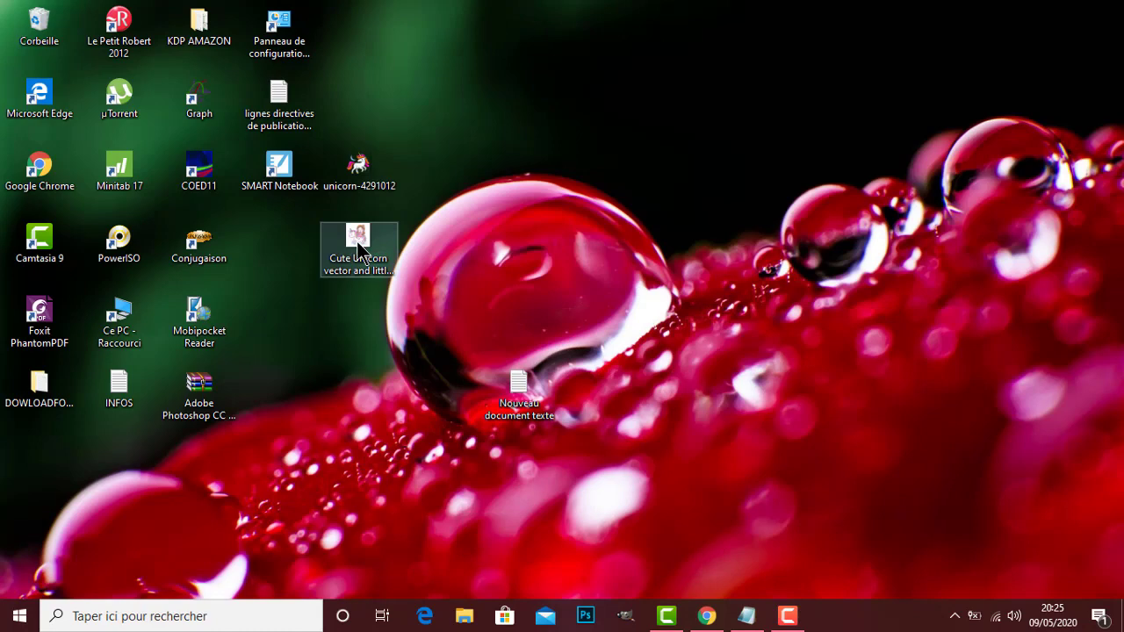
{"action": "right_click", "coordinate": [366, 176]}
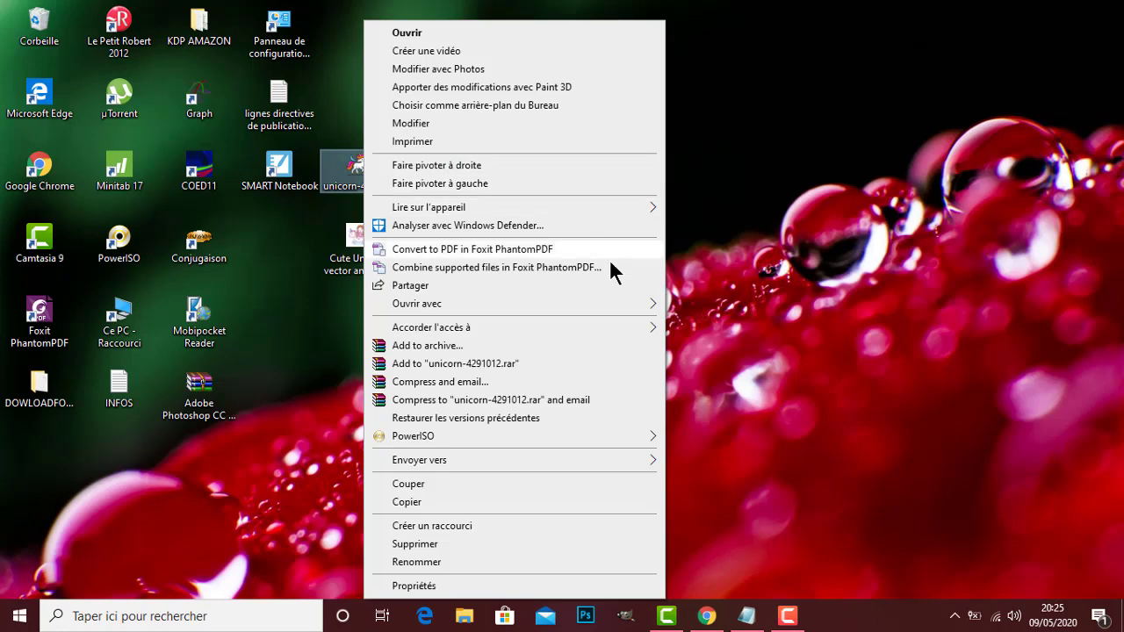
{"action": "mouse_move", "coordinate": [626, 303]}
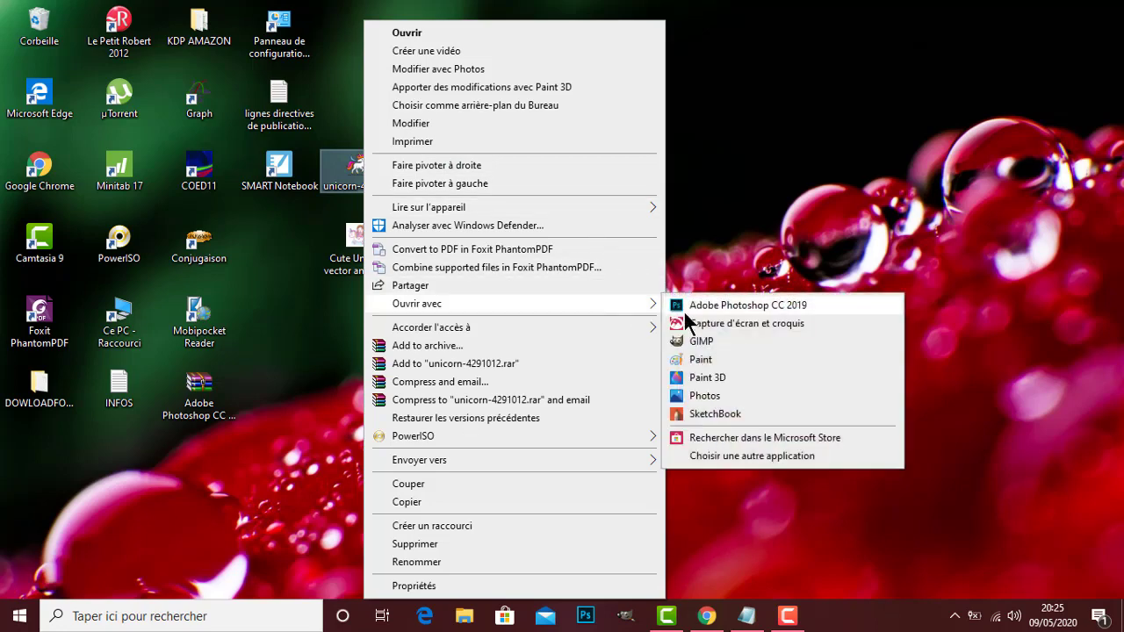
{"action": "left_click", "coordinate": [686, 341]}
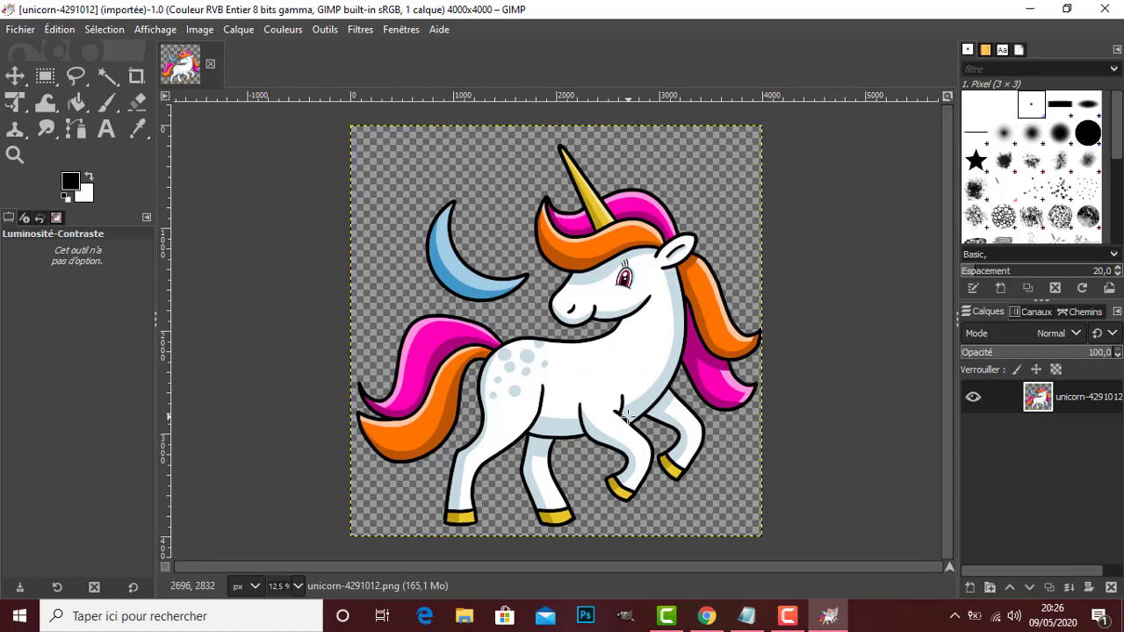
Open the Exposition adjustment for the unicorn image and raise the exposure to 7,733.
{"action": "left_click", "coordinate": [243, 35]}
{"action": "mouse_move", "coordinate": [278, 39]}
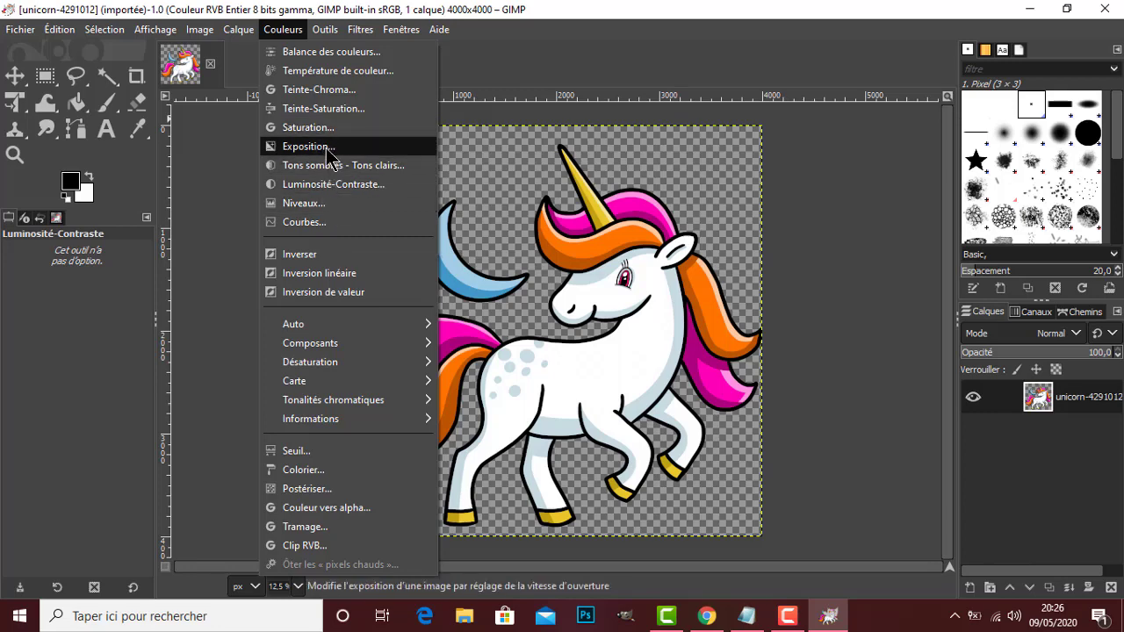
{"action": "left_click", "coordinate": [325, 146]}
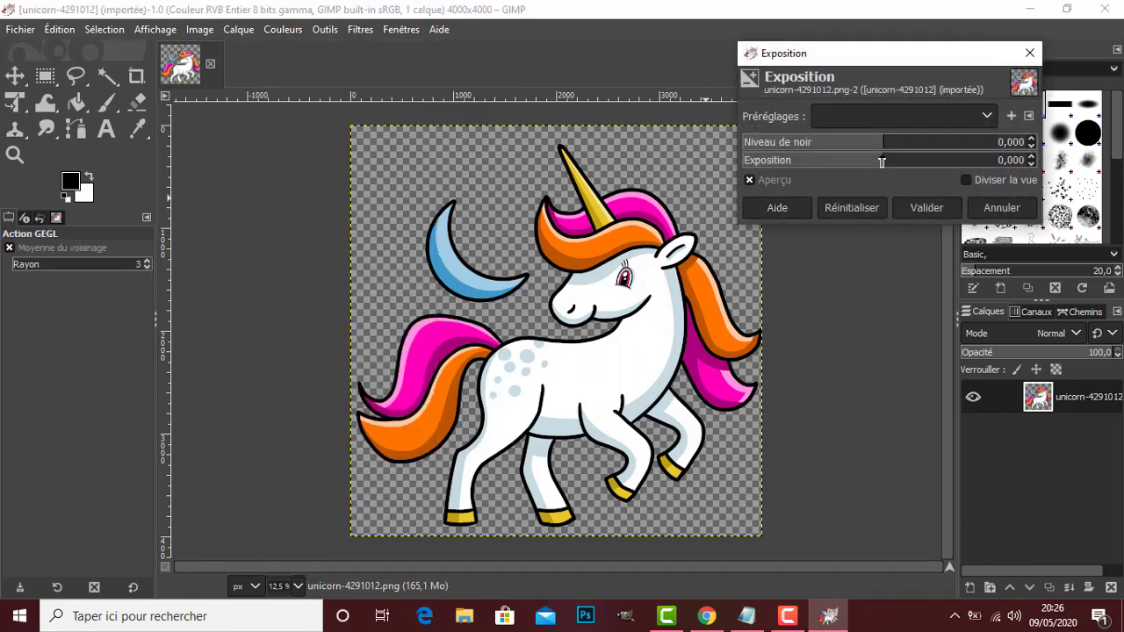
{"action": "mouse_move", "coordinate": [881, 160]}
{"action": "left_mouse_down"}
{"action": "mouse_move", "coordinate": [801, 172]}
{"action": "mouse_move", "coordinate": [907, 168]}
{"action": "mouse_move", "coordinate": [890, 167]}
{"action": "left_mouse_up"}
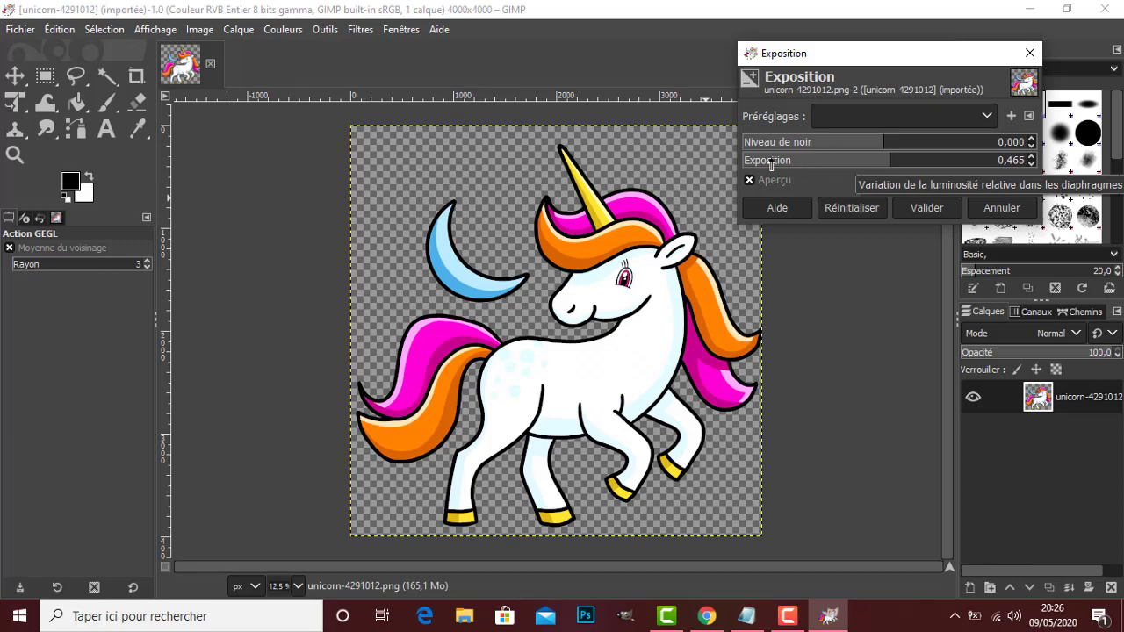
{"action": "left_click_drag", "start_coordinate": [888, 162], "coordinate": [986, 162]}
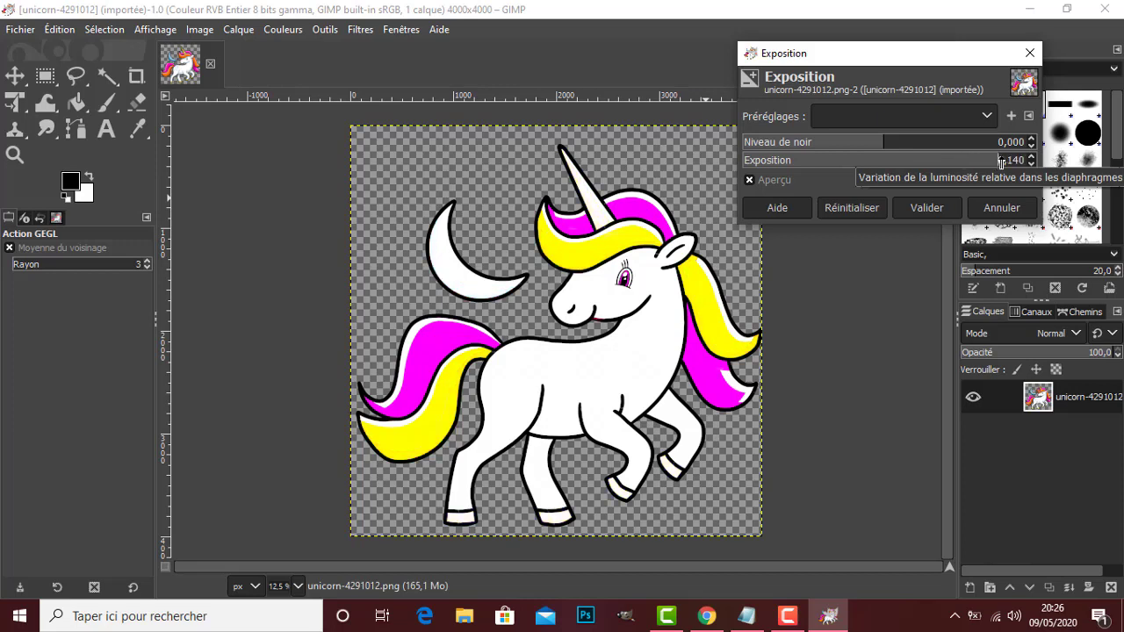
{"action": "left_click_drag", "start_coordinate": [1023, 160], "coordinate": [1055, 160]}
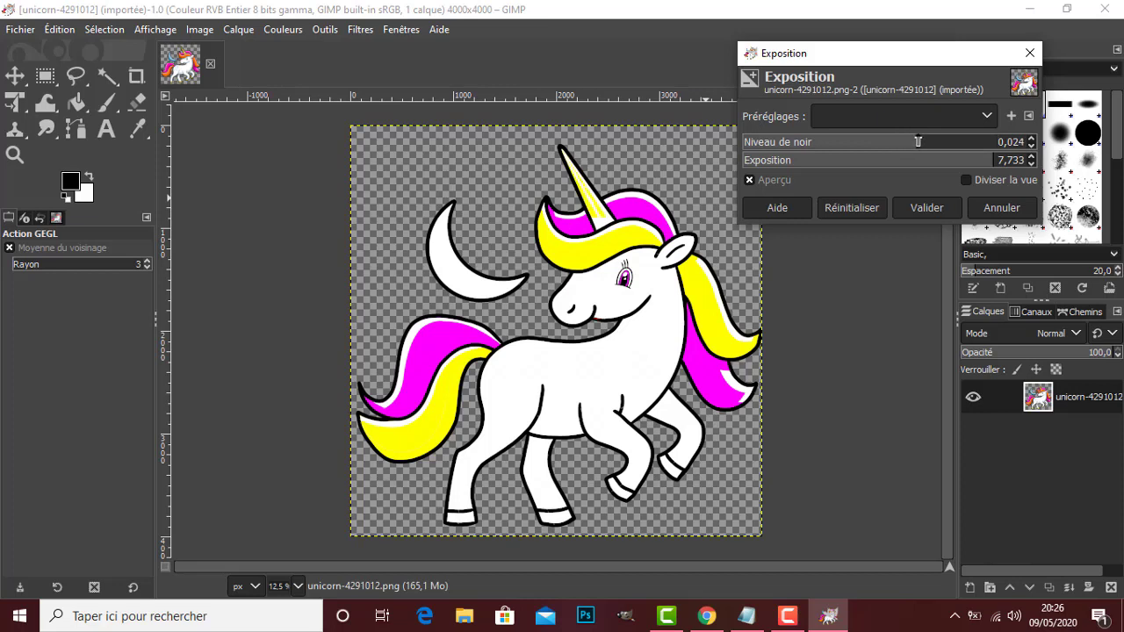
Raise the black level (Niveau de noir) to 0,062 and apply the exposure adjustment.
{"action": "left_click", "coordinate": [861, 148]}
{"action": "left_click_drag", "start_coordinate": [861, 148], "coordinate": [971, 144]}
{"action": "left_click", "coordinate": [934, 161]}
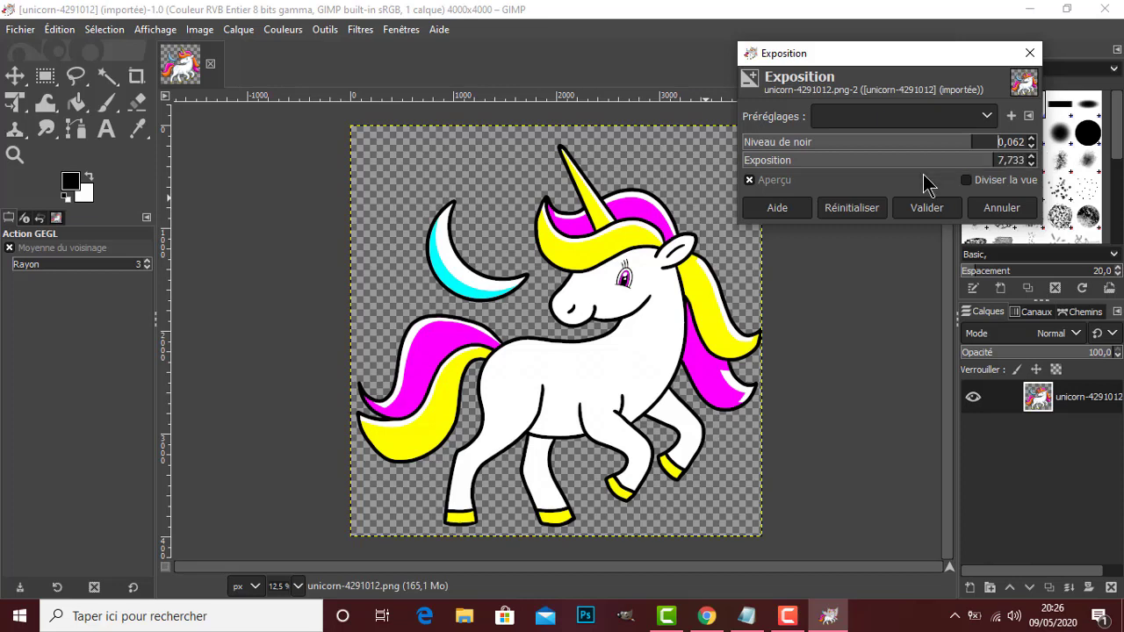
{"action": "left_click", "coordinate": [956, 201]}
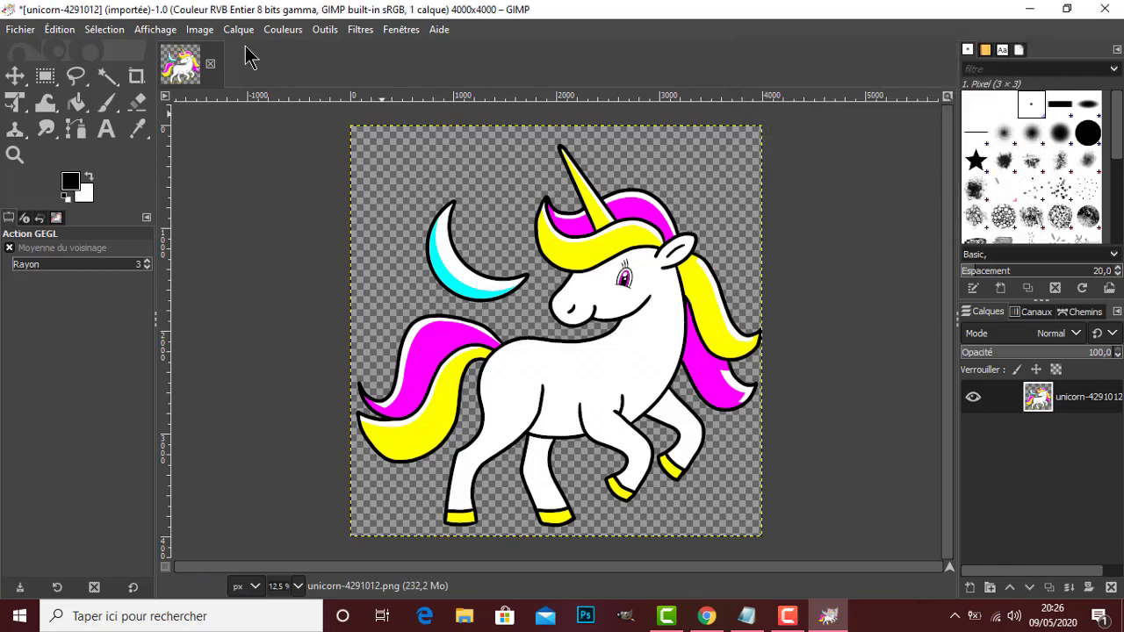
Start the artistic filter Photocopie (ancien) and bring part of the unicorn's tail into its preview.
{"action": "left_click", "coordinate": [350, 29]}
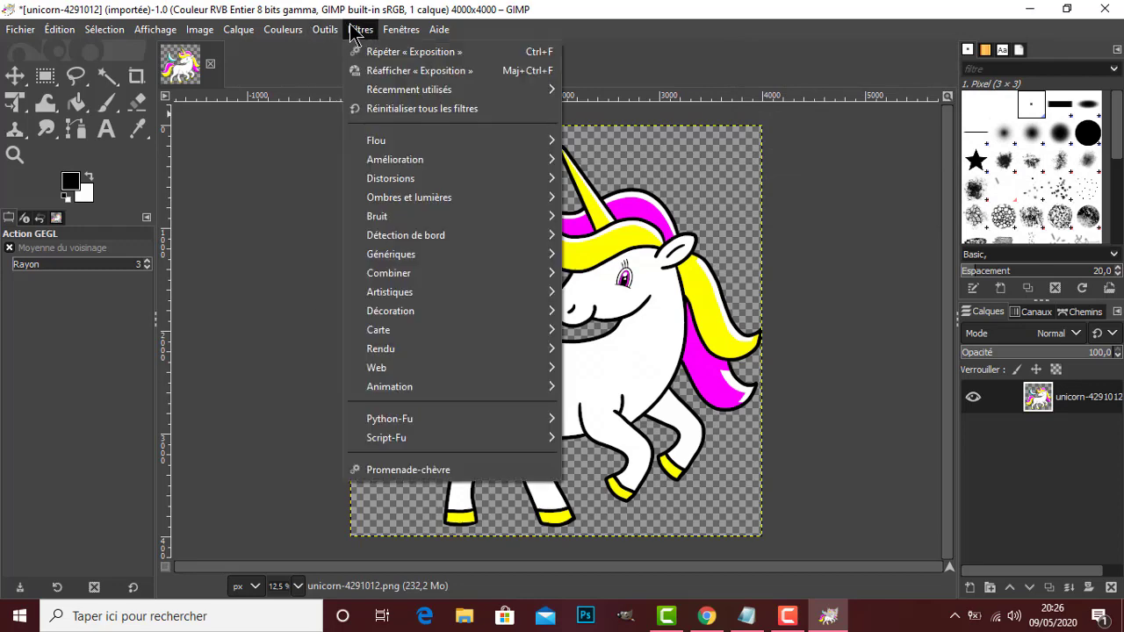
{"action": "mouse_move", "coordinate": [444, 301]}
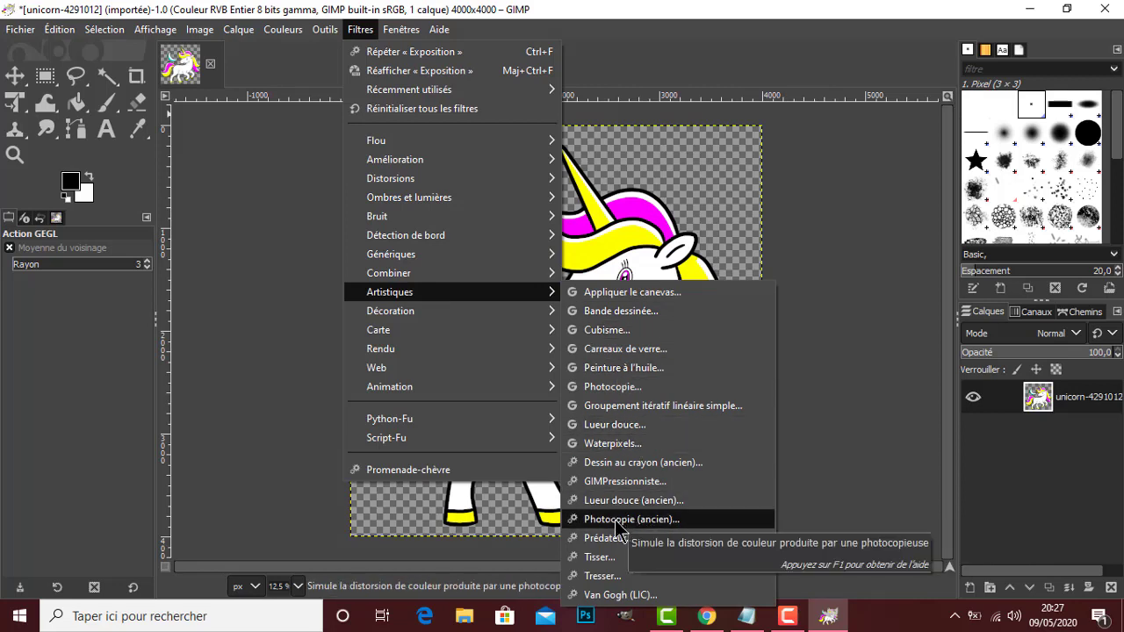
{"action": "left_click", "coordinate": [618, 519]}
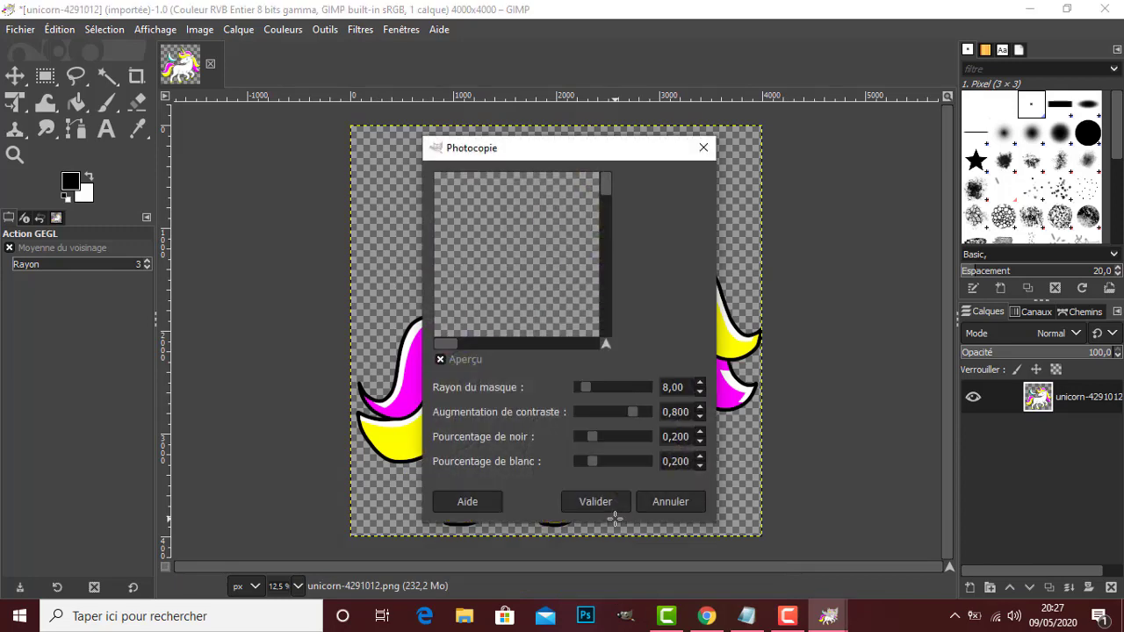
{"action": "left_click_drag", "start_coordinate": [581, 344], "coordinate": [521, 226]}
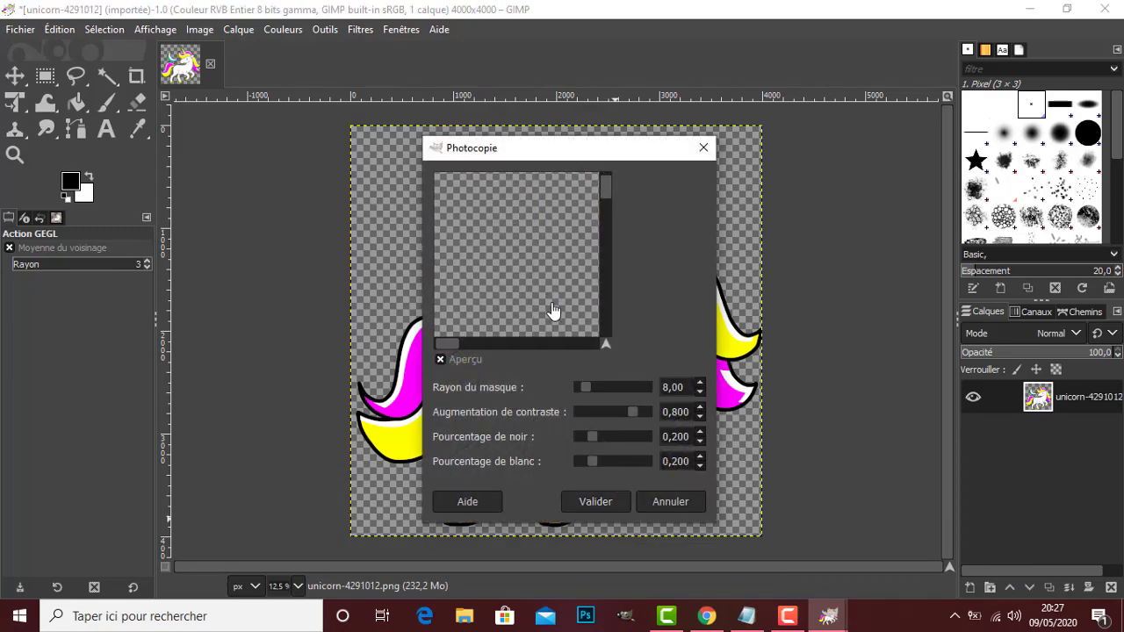
{"action": "left_click_drag", "start_coordinate": [557, 313], "coordinate": [519, 235]}
{"action": "left_click_drag", "start_coordinate": [571, 339], "coordinate": [501, 231]}
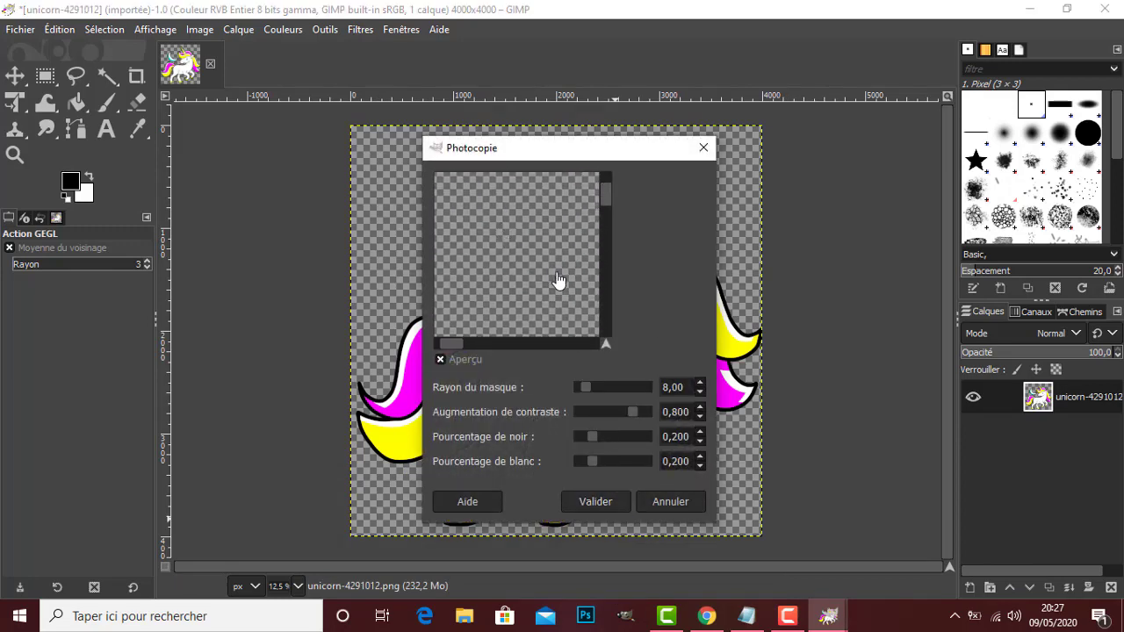
{"action": "left_click_drag", "start_coordinate": [559, 283], "coordinate": [544, 180]}
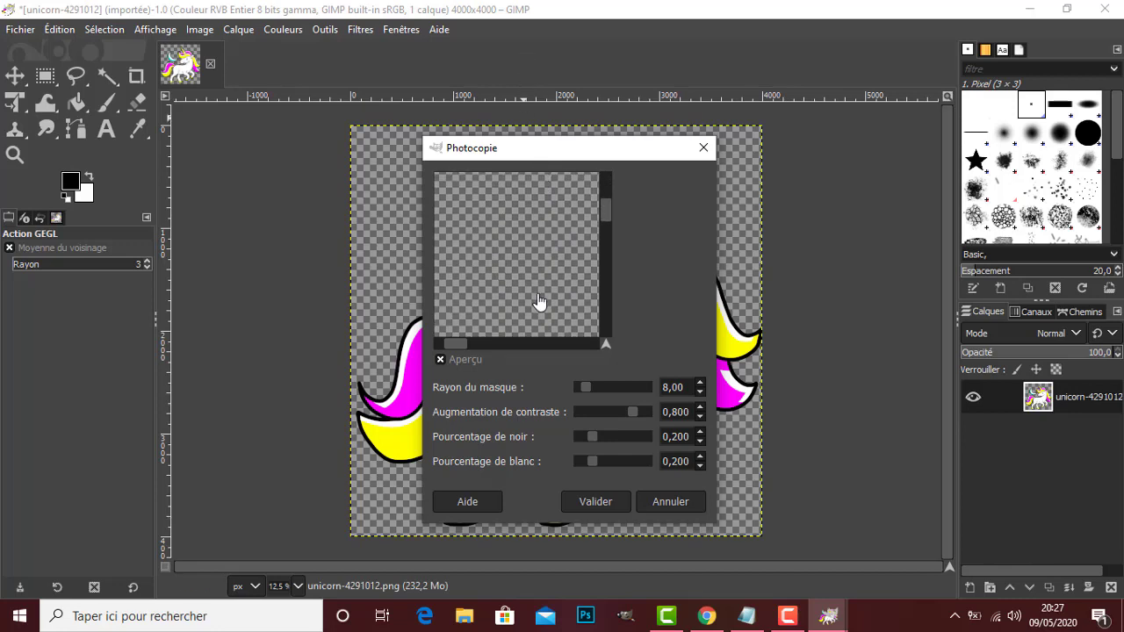
{"action": "left_click_drag", "start_coordinate": [540, 304], "coordinate": [543, 237]}
{"action": "left_click_drag", "start_coordinate": [608, 225], "coordinate": [604, 284]}
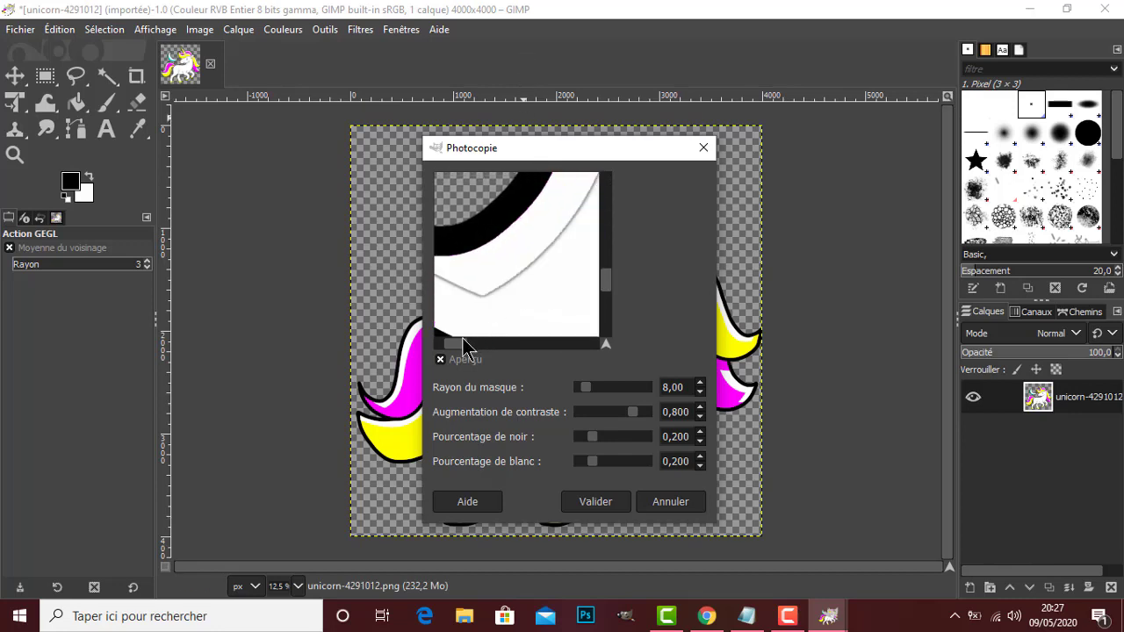
{"action": "mouse_move", "coordinate": [465, 343]}
{"action": "left_mouse_down"}
{"action": "mouse_move", "coordinate": [489, 351]}
{"action": "mouse_move", "coordinate": [477, 346]}
{"action": "left_mouse_up"}
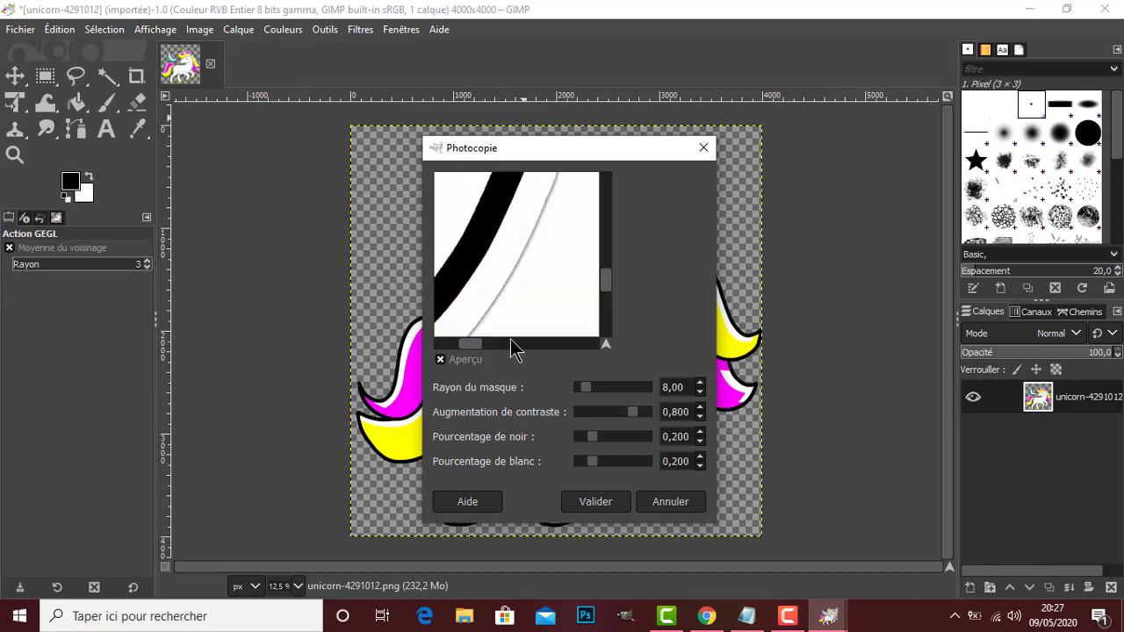
Set the filter's black and white percentages to 1,000 and the mask radius to 50,00, checking the tail outline in the preview.
{"action": "left_click_drag", "start_coordinate": [593, 439], "coordinate": [650, 453]}
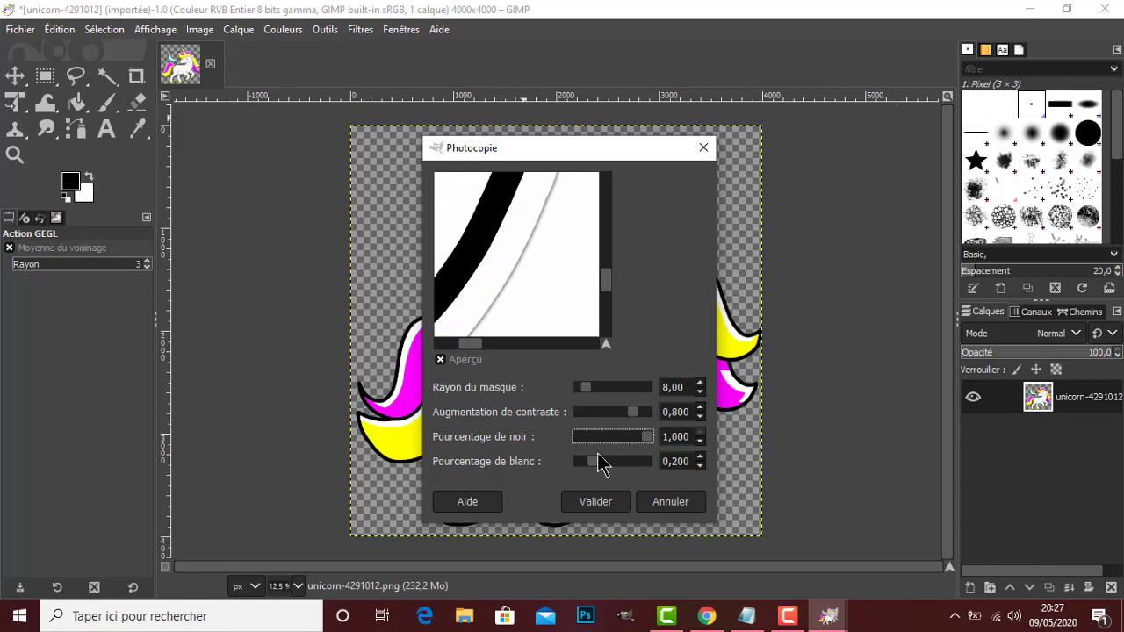
{"action": "left_click_drag", "start_coordinate": [592, 462], "coordinate": [674, 464]}
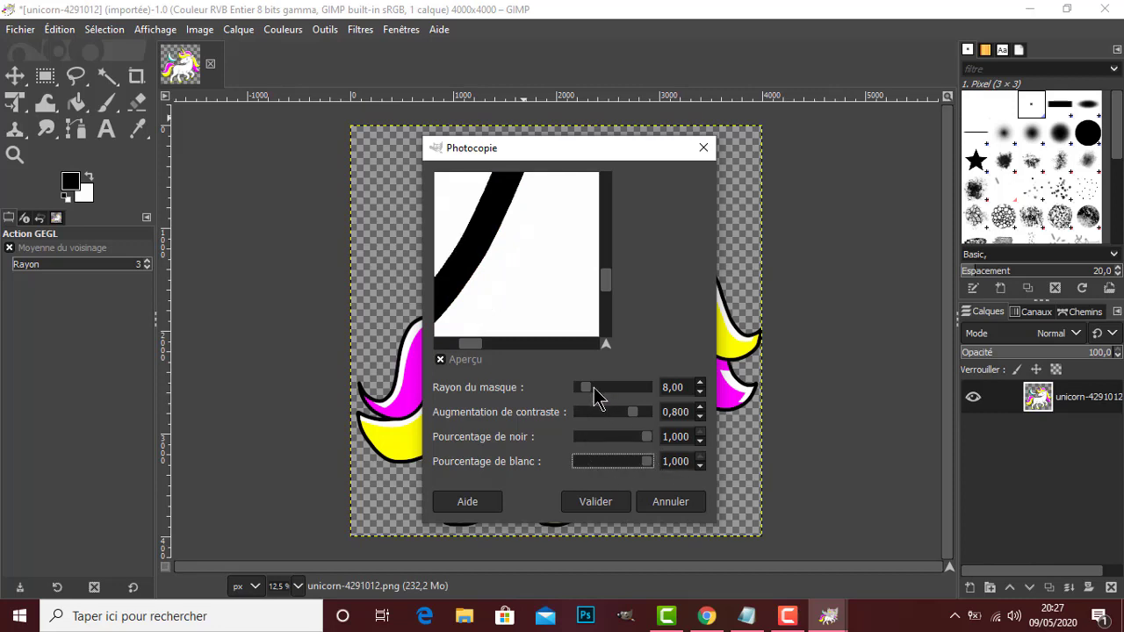
{"action": "left_click_drag", "start_coordinate": [586, 388], "coordinate": [655, 403]}
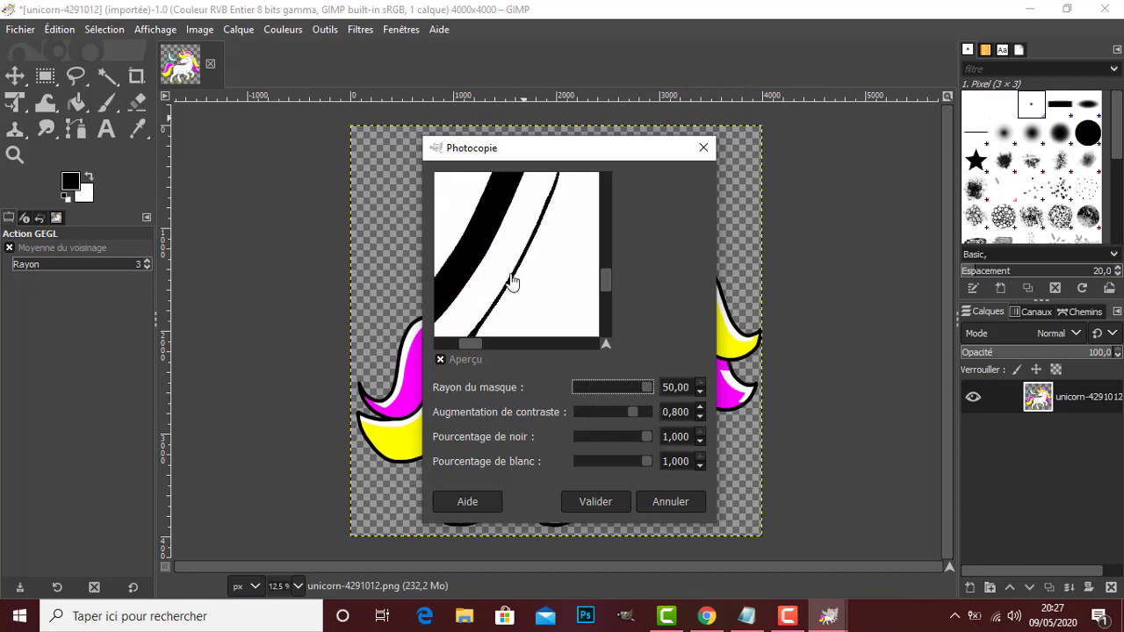
{"action": "left_click_drag", "start_coordinate": [512, 284], "coordinate": [497, 266]}
{"action": "left_click_drag", "start_coordinate": [549, 294], "coordinate": [544, 268]}
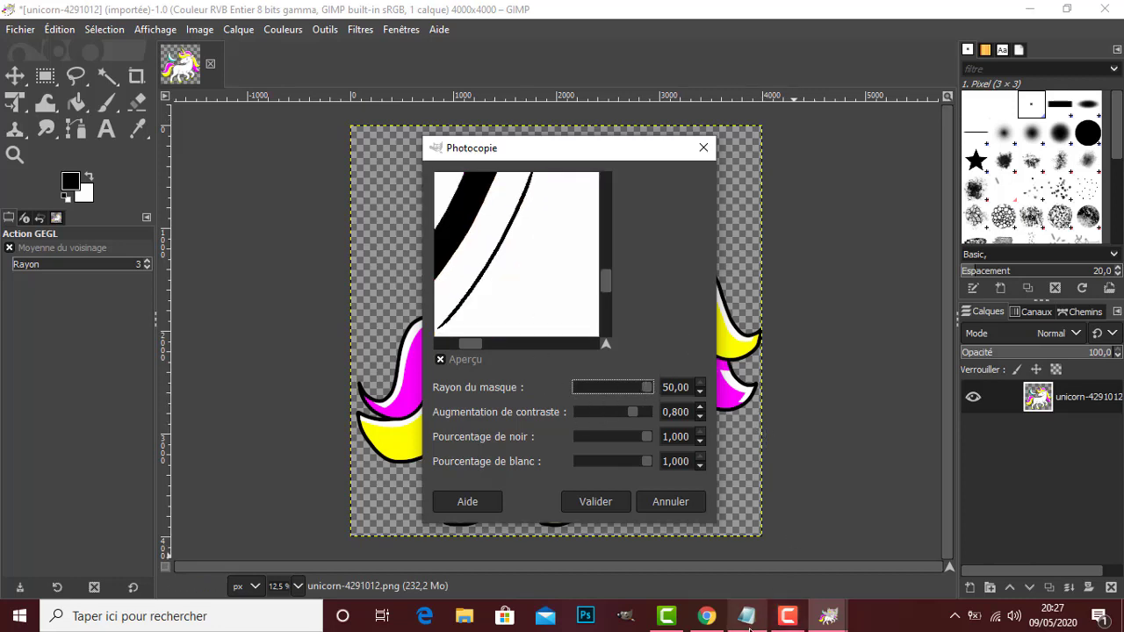
Switch to the Notepad note, add the line "On met le filtre photocopie (ancien) - et" and move the note clear of the filter preview.
{"action": "left_click", "coordinate": [746, 615]}
{"action": "type", "text": "O"}
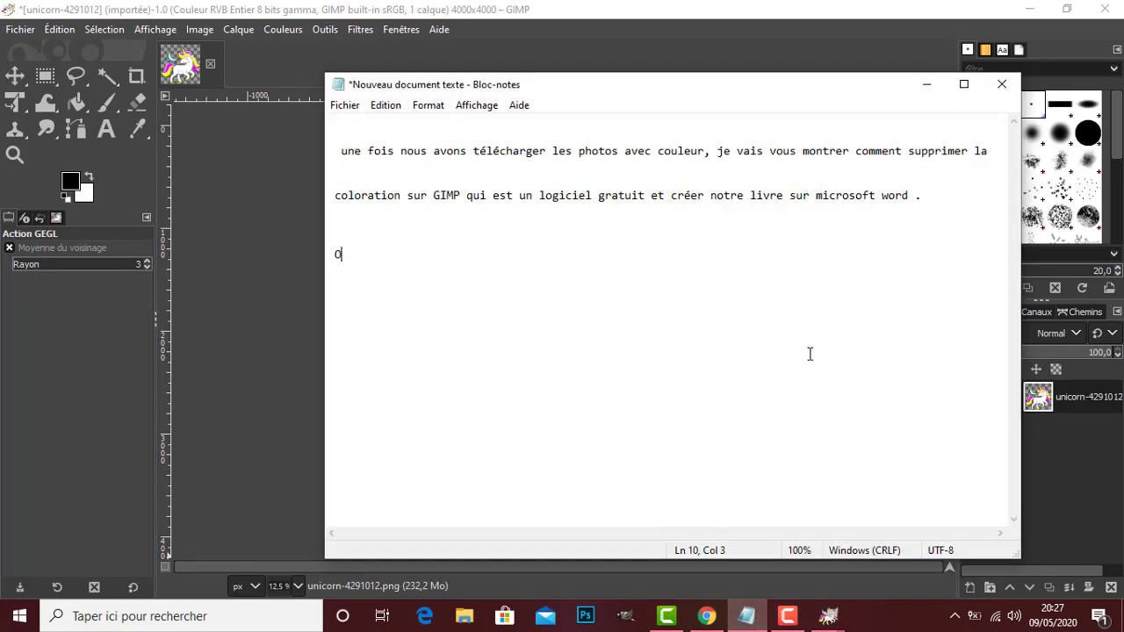
{"action": "type", "text": "n met le filtre"}
{"action": "type", "text": "ph"}
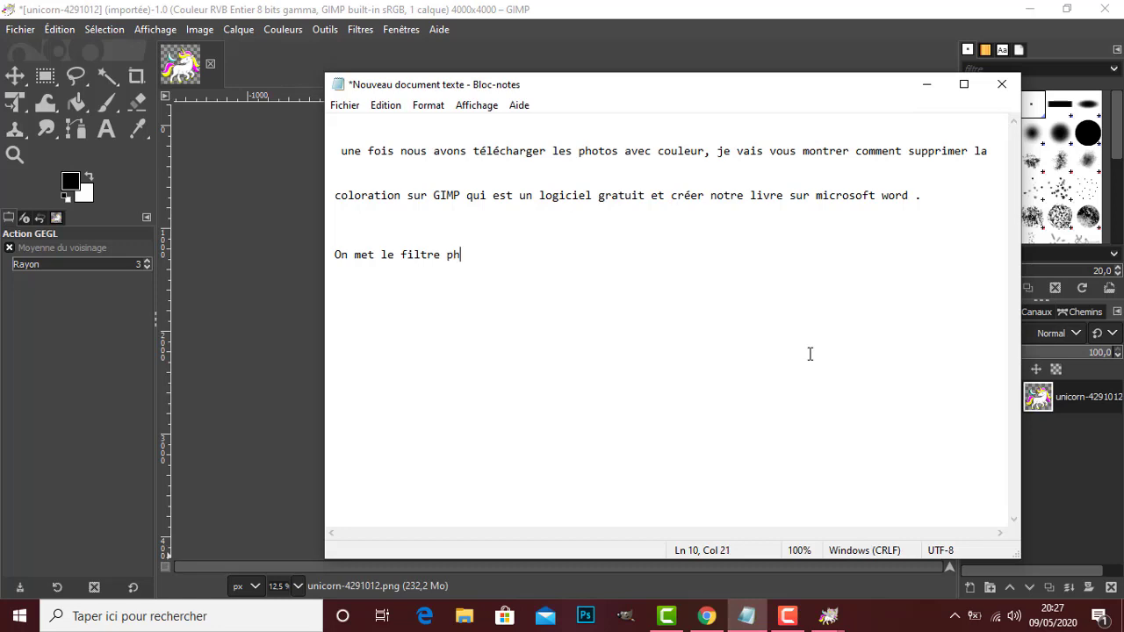
{"action": "type", "text": "otocopie (ancien)"}
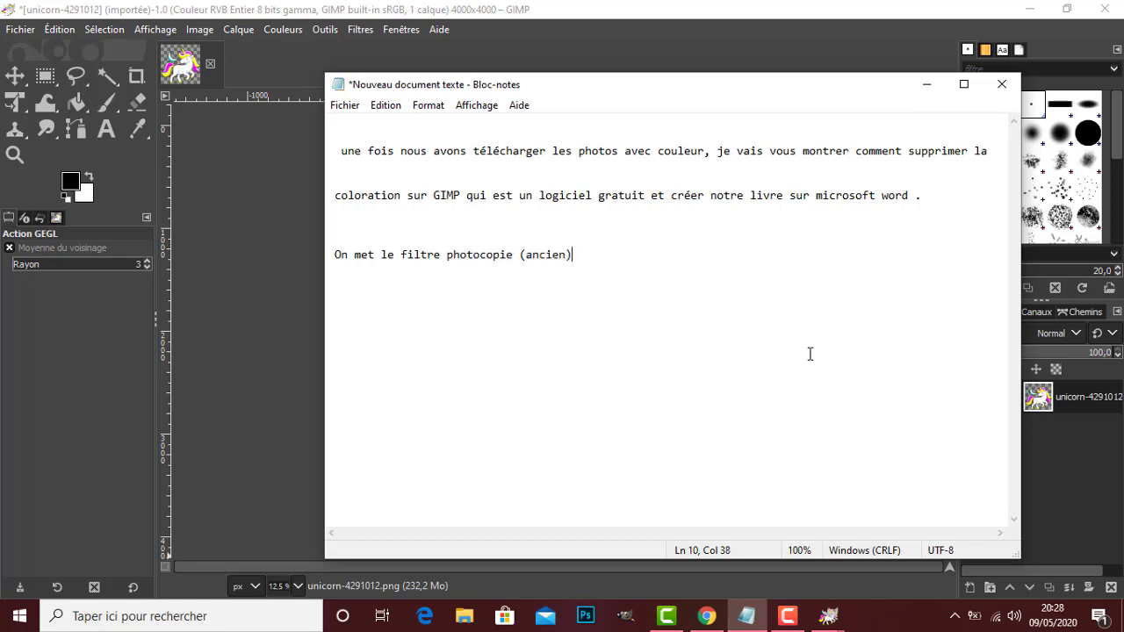
{"action": "type", "text": " -"}
{"action": "left_click_drag", "start_coordinate": [867, 80], "coordinate": [706, 208]}
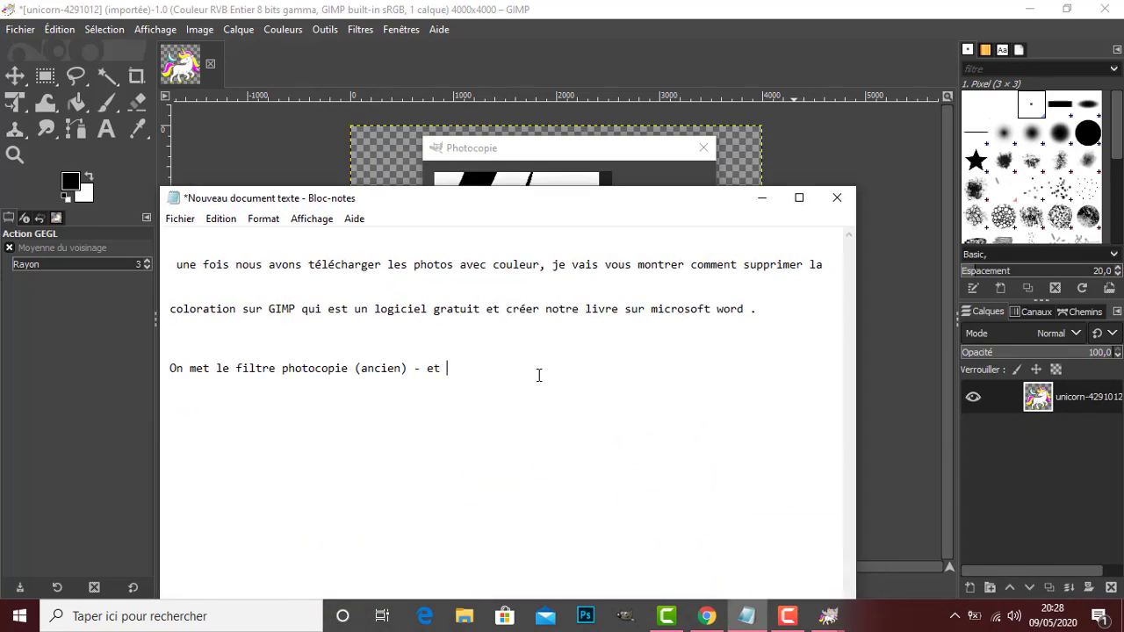
Continue the note with "on fait augmenter les niveaux des différents paramètres du filtre jusqu'à l'obtention du résultat souhaité.".
{"action": "type", "text": "on fait augmenter le"}
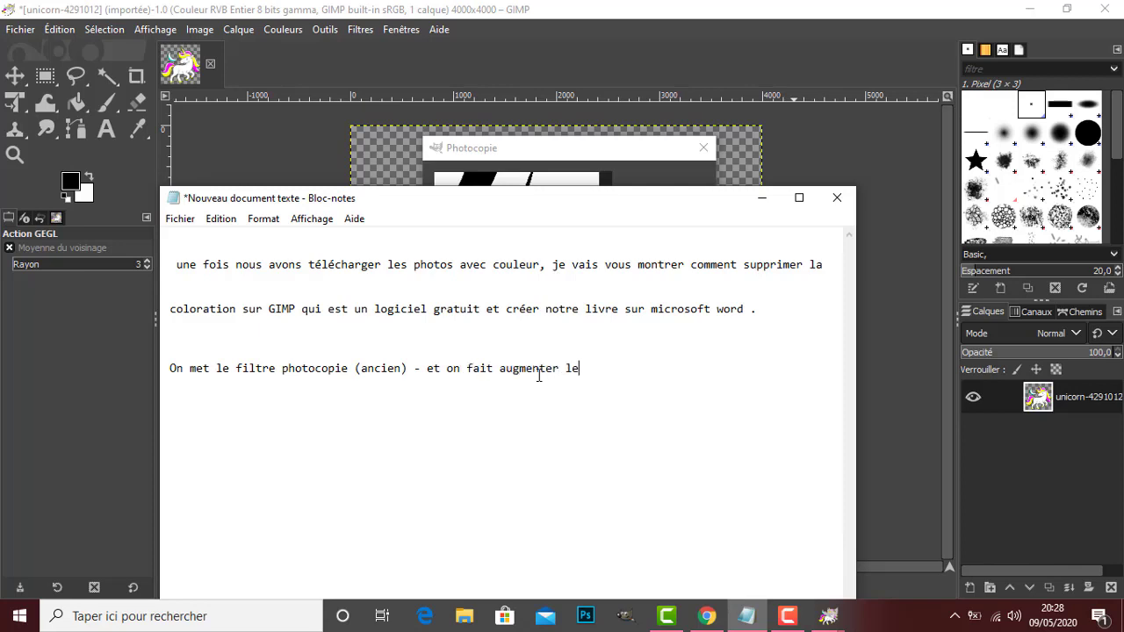
{"action": "type", "text": "s niveau de"}
{"action": "key", "text": "BackSpace"}
{"action": "key", "text": "BackSpace"}
{"action": "type", "text": "x des différent"}
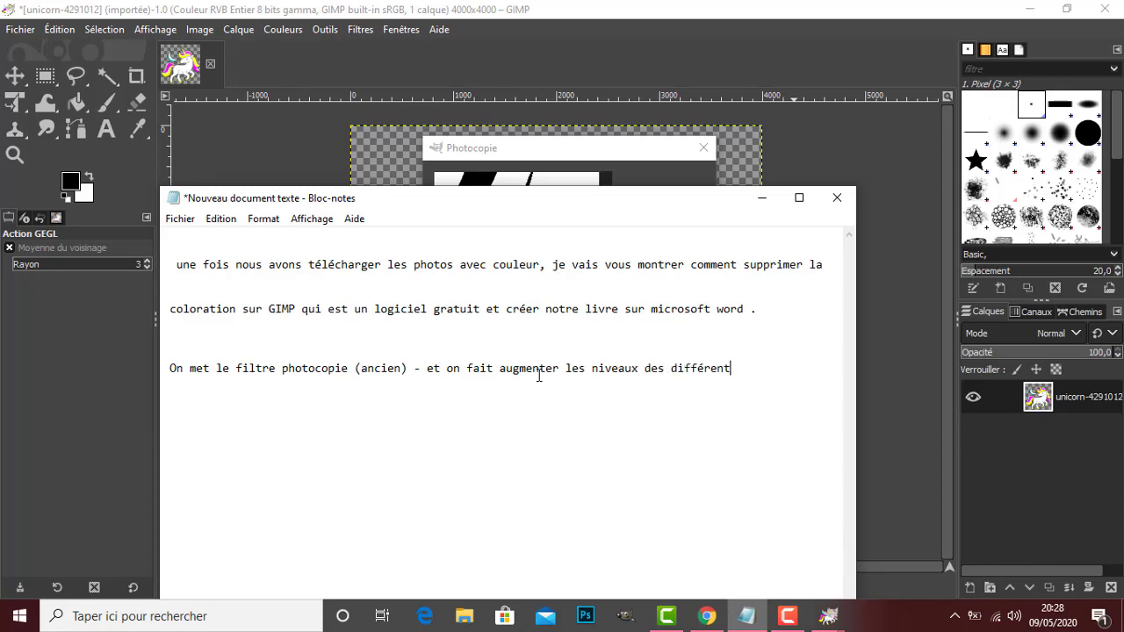
{"action": "type", "text": "s paramètres   du filtre jusqu"}
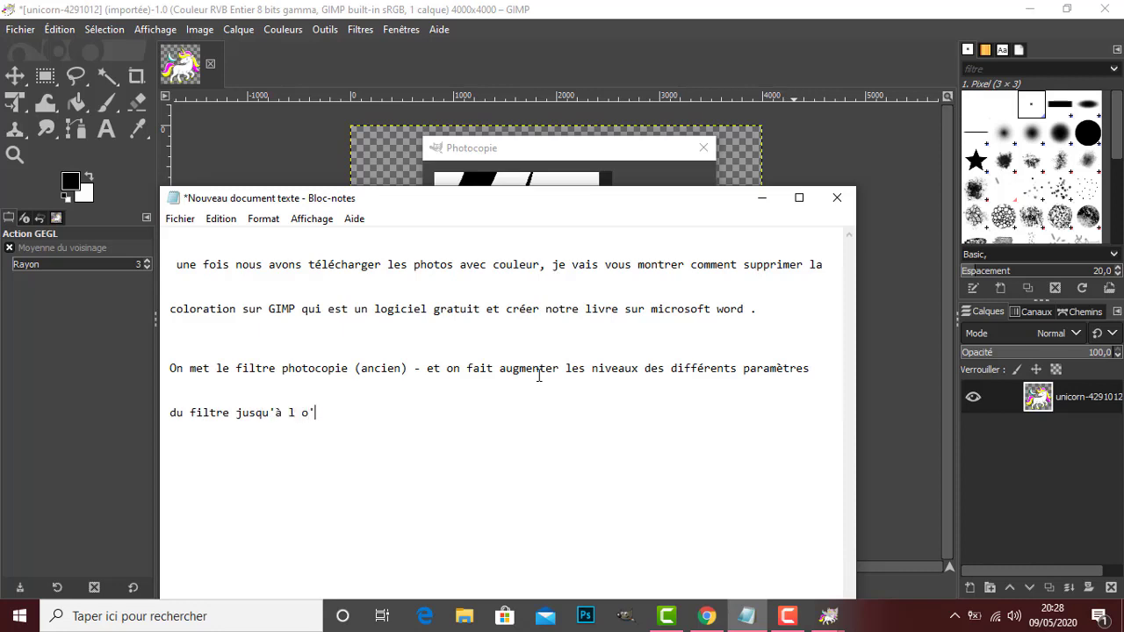
{"action": "type", "text": "'à l'obtention du résulta"}
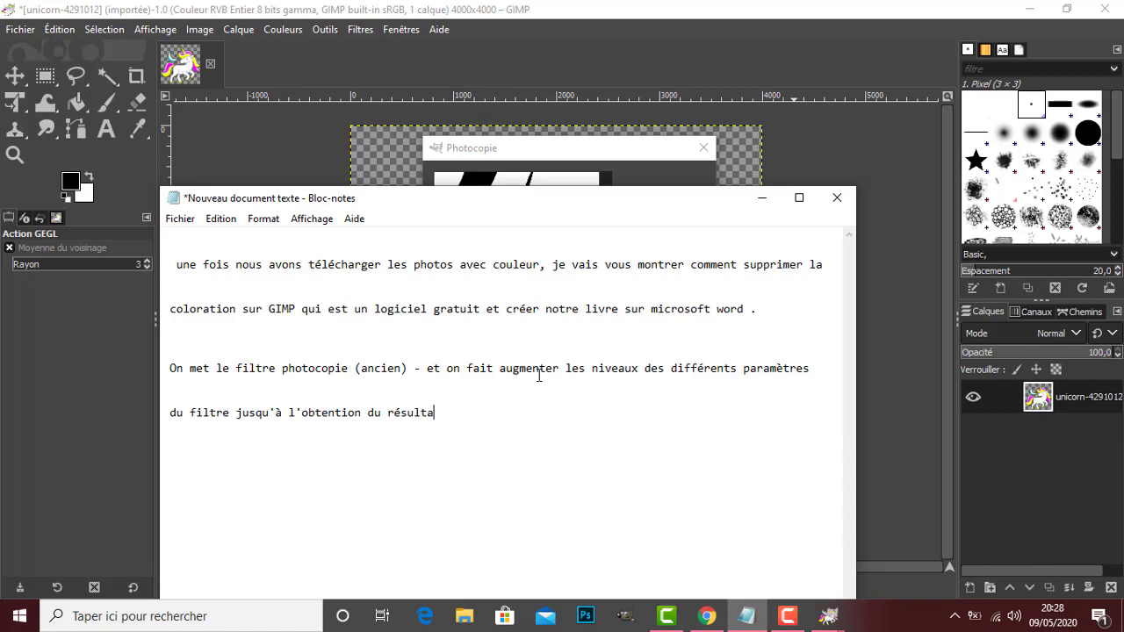
{"action": "type", "text": "t souhaité."}
{"action": "left_click_drag", "start_coordinate": [721, 200], "coordinate": [782, 87]}
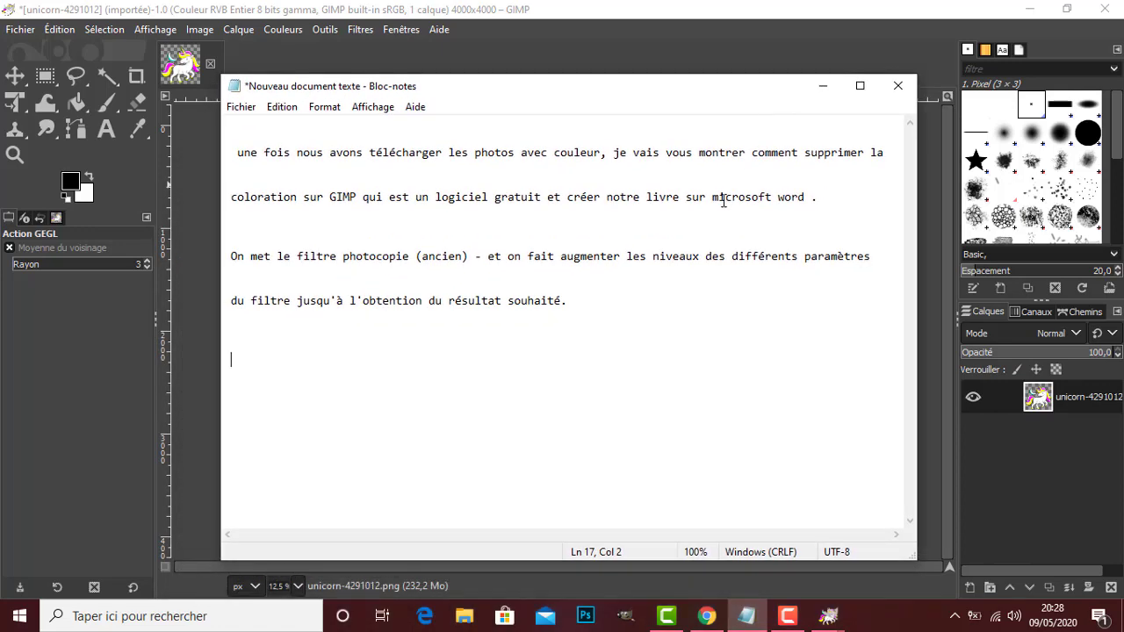
Delete all the text in the note and return to the Photocopie filter in GIMP.
{"action": "key", "text": "ctrl+a"}
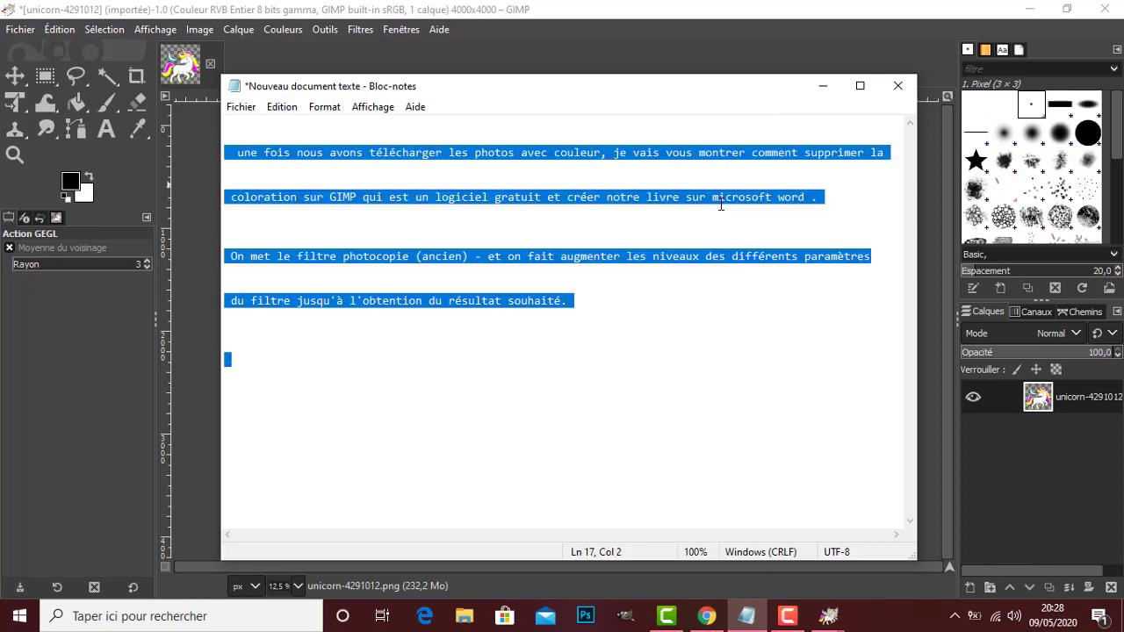
{"action": "key", "text": "Delete"}
{"action": "left_click", "coordinate": [823, 85]}
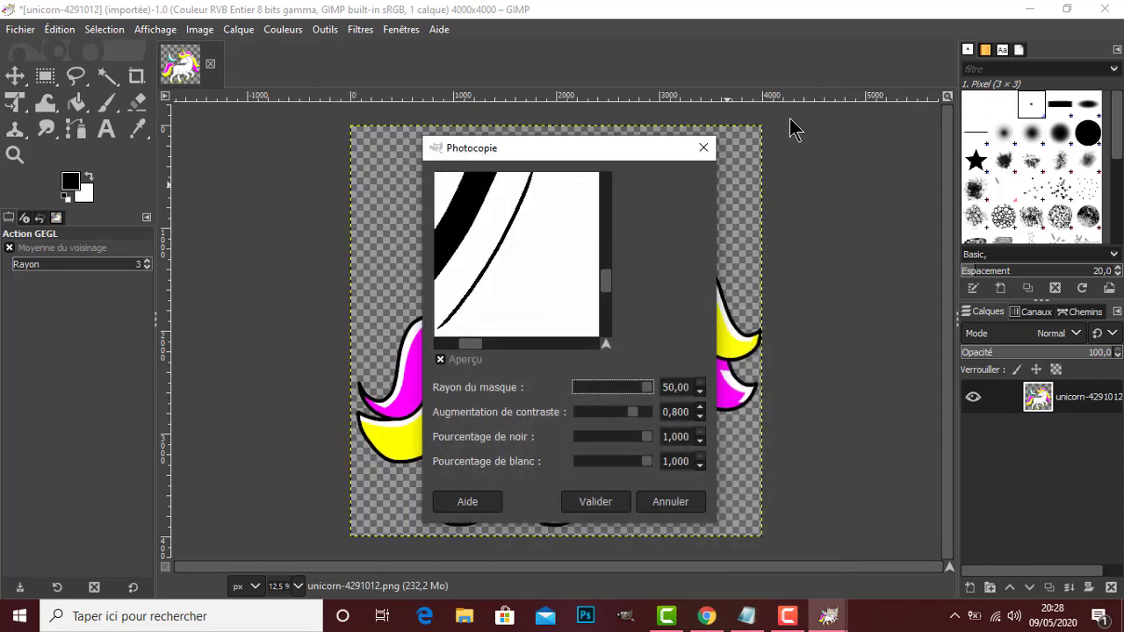
Apply the Photocopie filter to the unicorn and export the image as unicorn-4291012.png to the user's home folder with the default PNG options.
{"action": "left_click", "coordinate": [594, 501]}
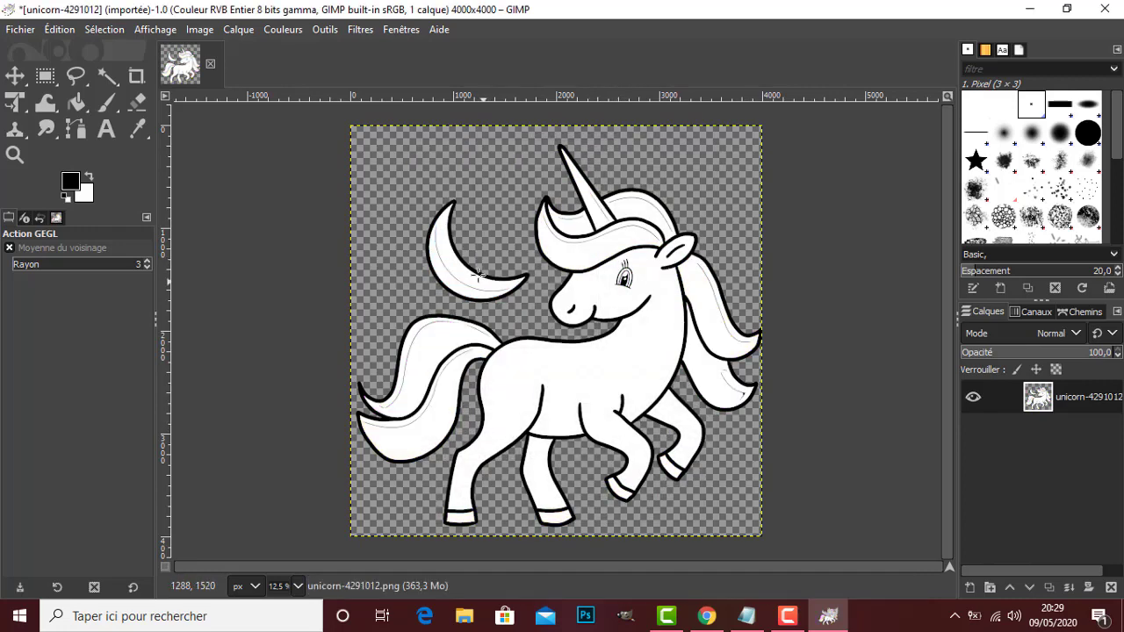
{"action": "left_click", "coordinate": [25, 30]}
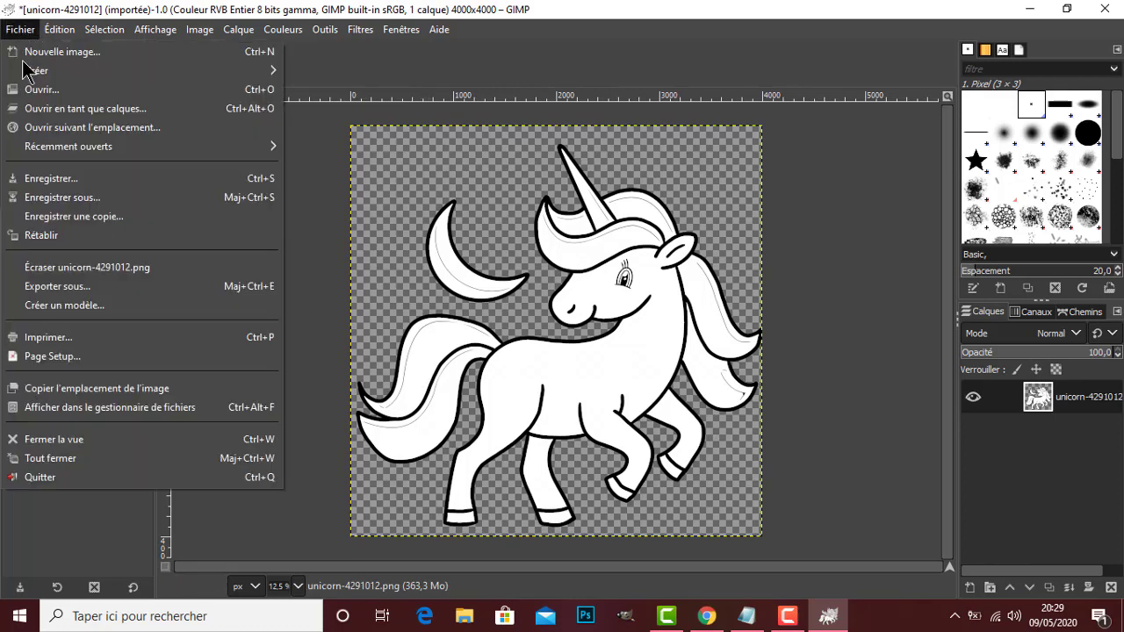
{"action": "left_click", "coordinate": [70, 288]}
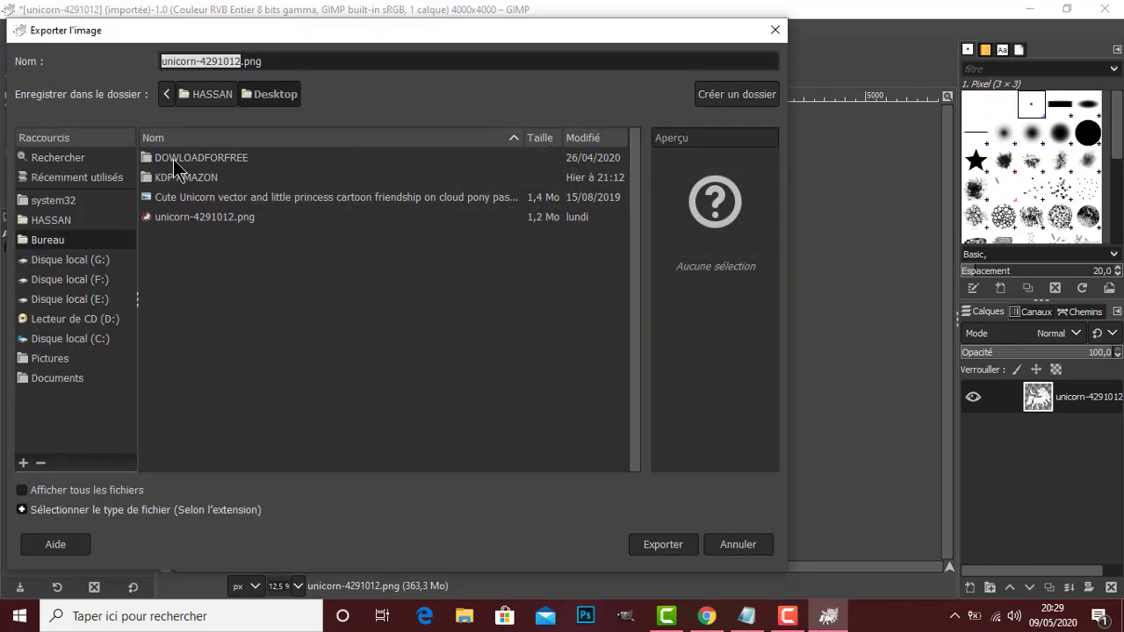
{"action": "left_click", "coordinate": [76, 221]}
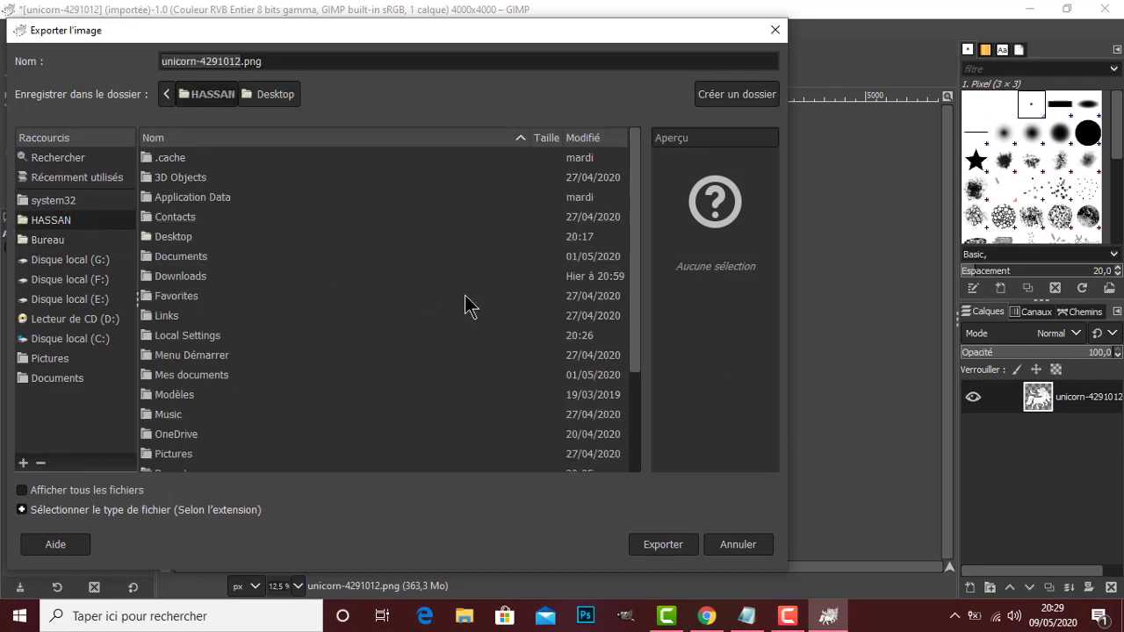
{"action": "left_click", "coordinate": [655, 547]}
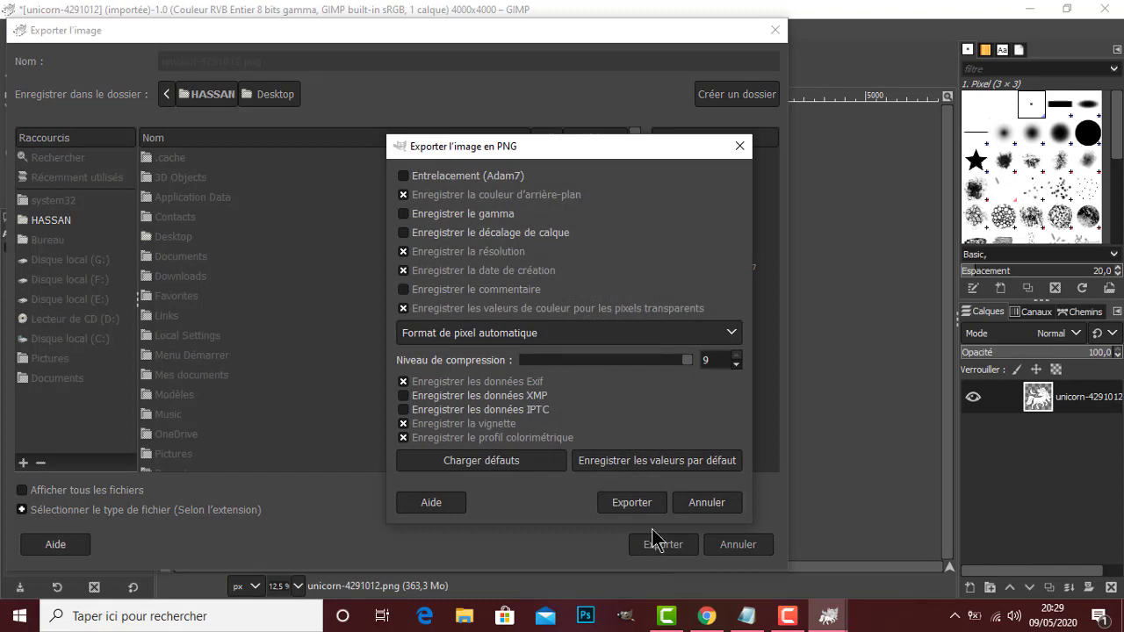
{"action": "left_click", "coordinate": [631, 502]}
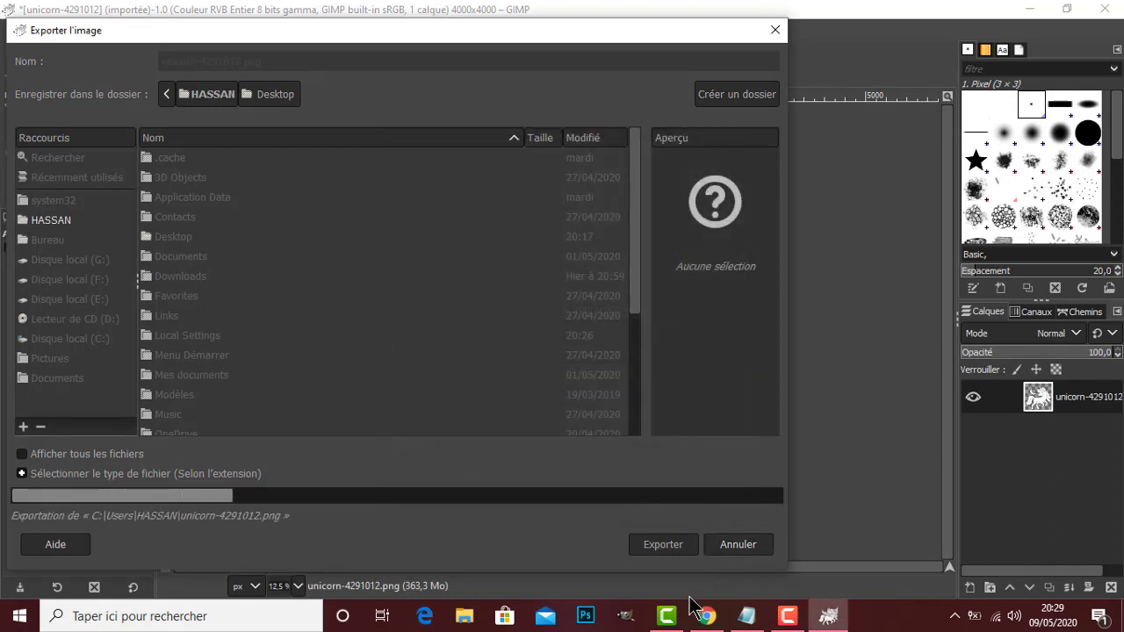
Close the exported unicorn image and discard its unsaved modifications.
{"action": "mouse_move", "coordinate": [666, 613]}
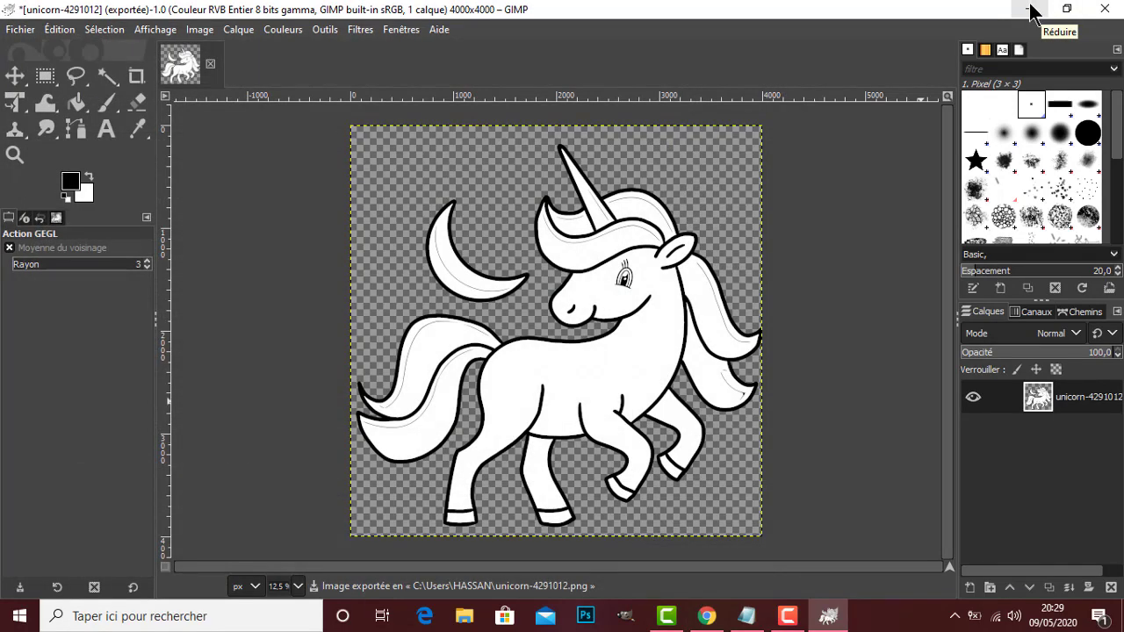
{"action": "left_click", "coordinate": [210, 63]}
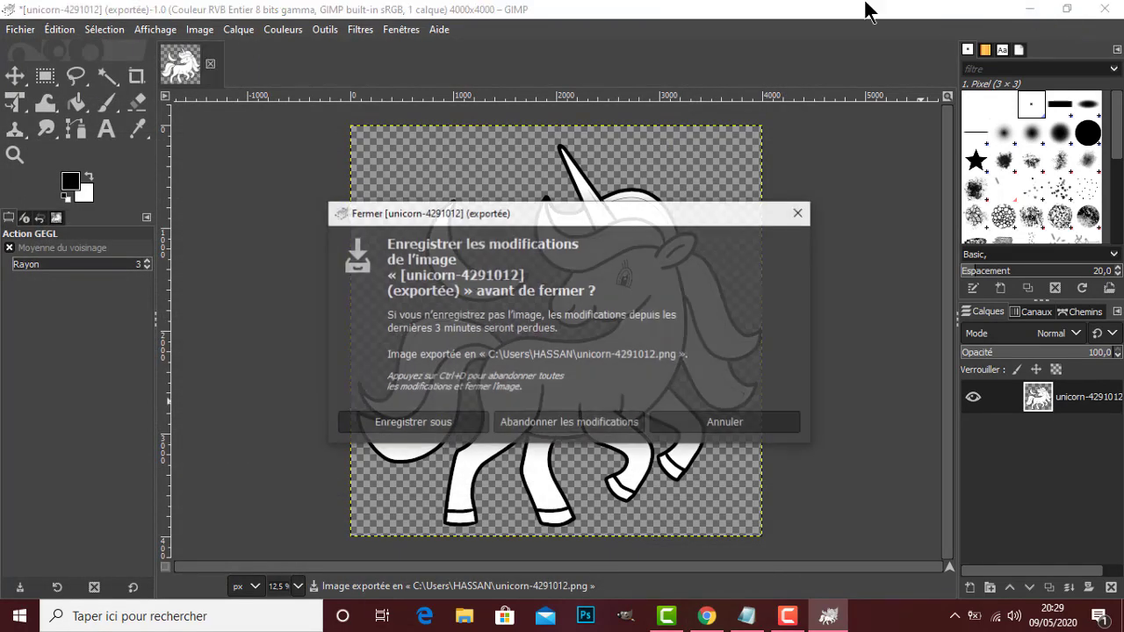
{"action": "key", "text": "Escape"}
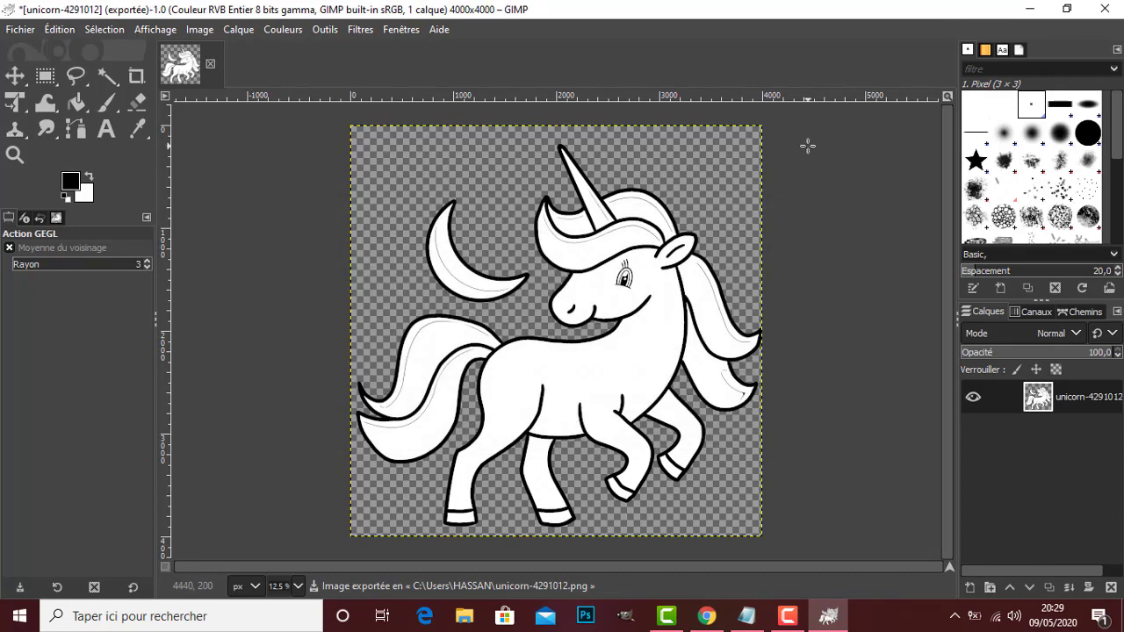
{"action": "left_click", "coordinate": [210, 64]}
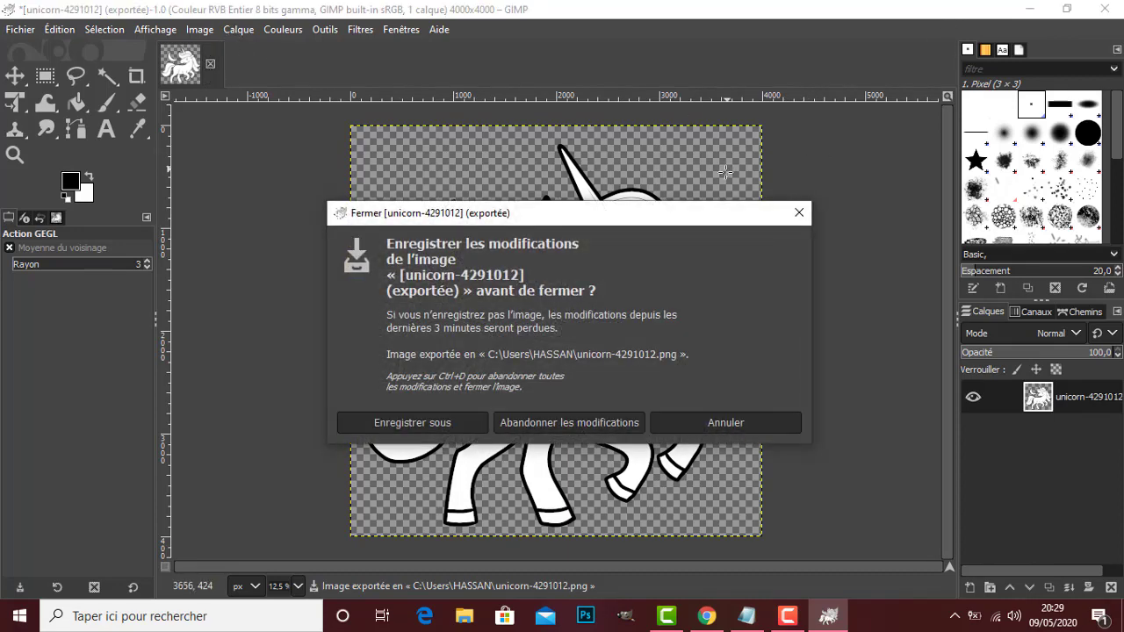
{"action": "left_click", "coordinate": [624, 424]}
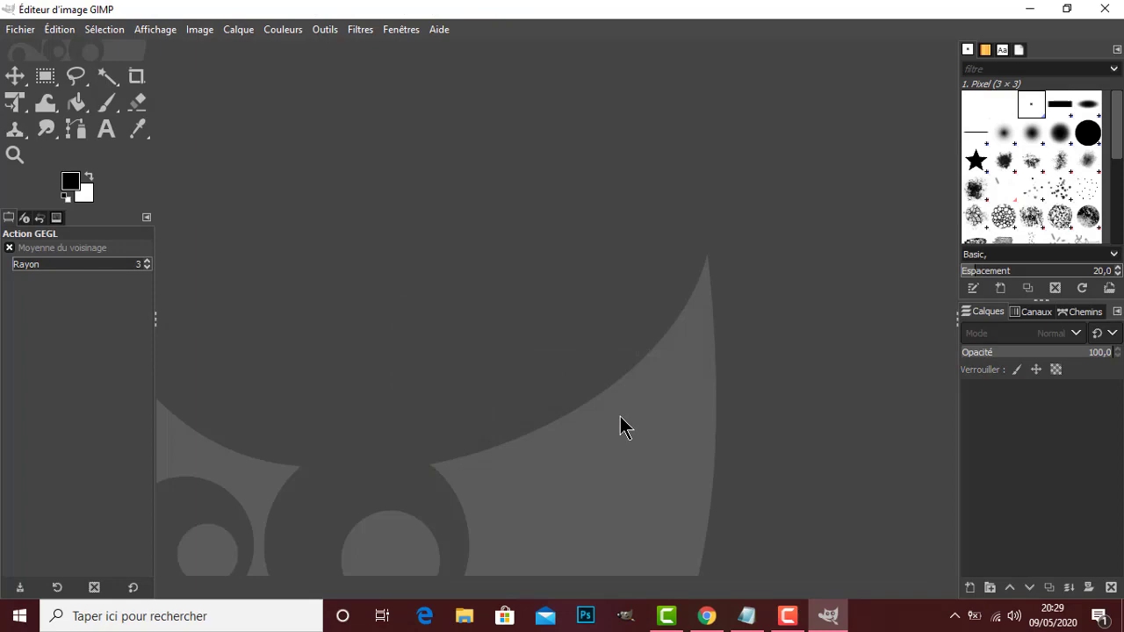
Create a new Microsoft Word document named Coloriage on the desktop and open it.
{"action": "left_click", "coordinate": [1029, 16]}
{"action": "right_click", "coordinate": [726, 303]}
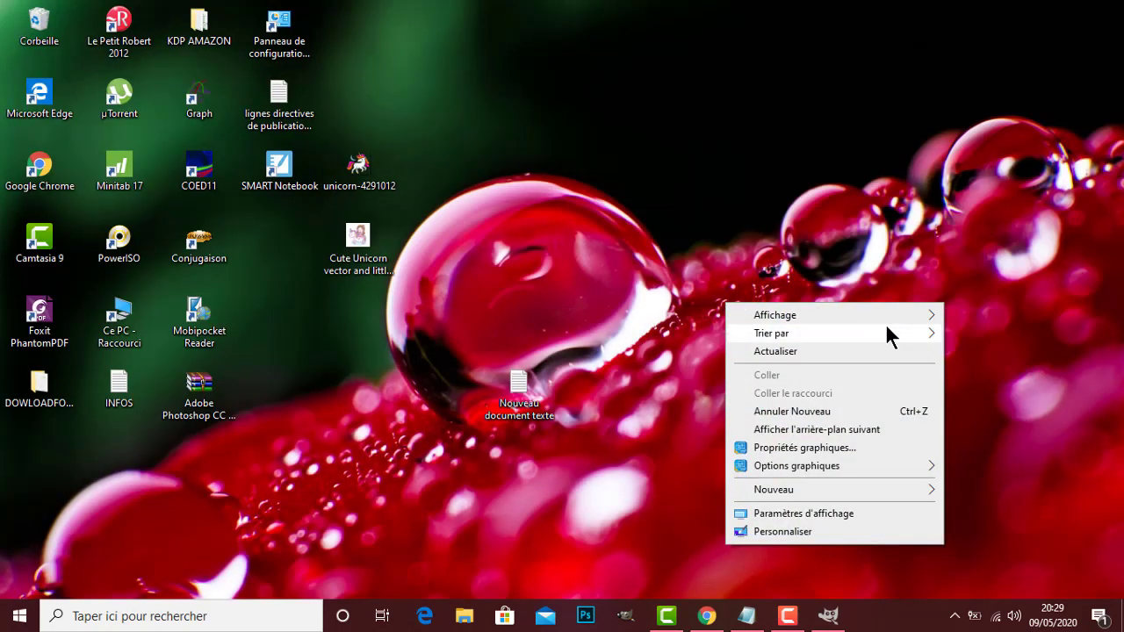
{"action": "mouse_move", "coordinate": [889, 497]}
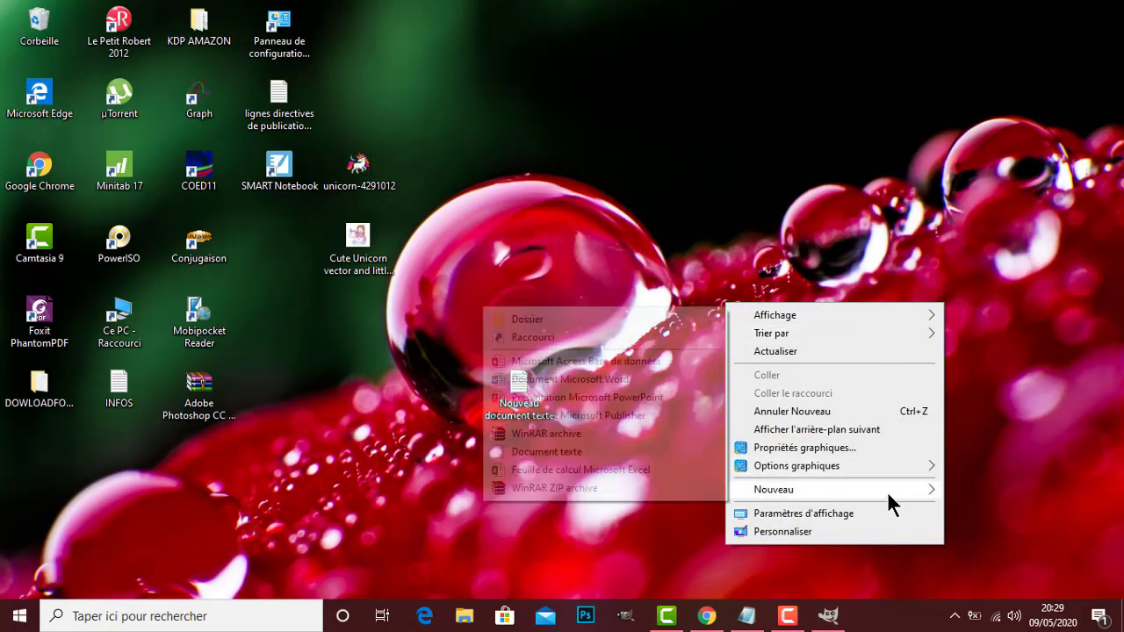
{"action": "left_click", "coordinate": [606, 379]}
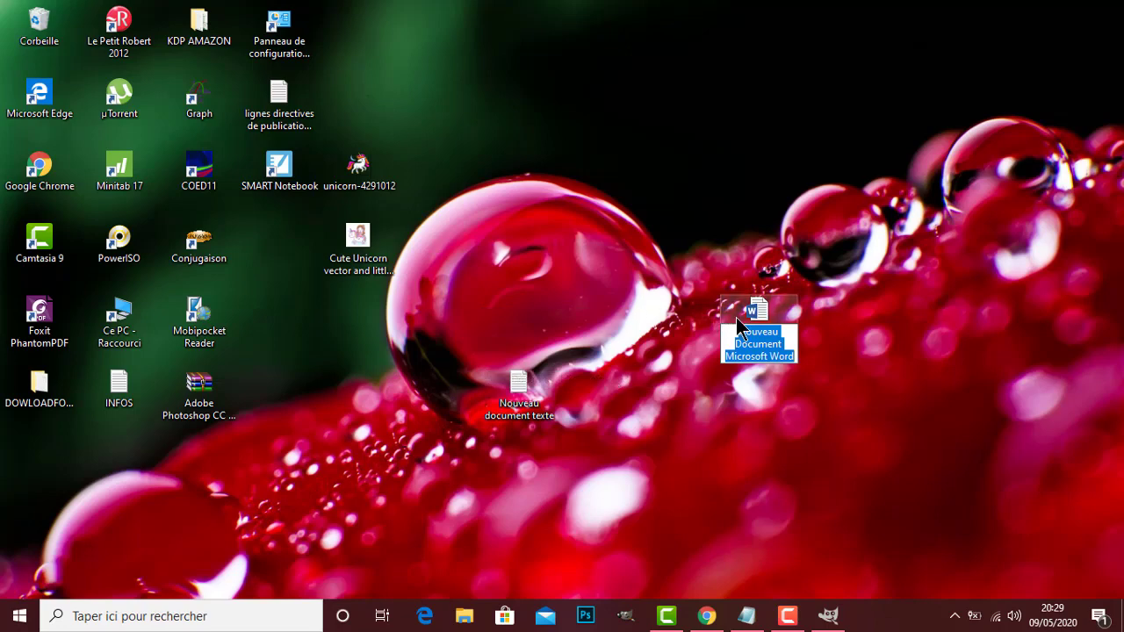
{"action": "type", "text": "Coloriage"}
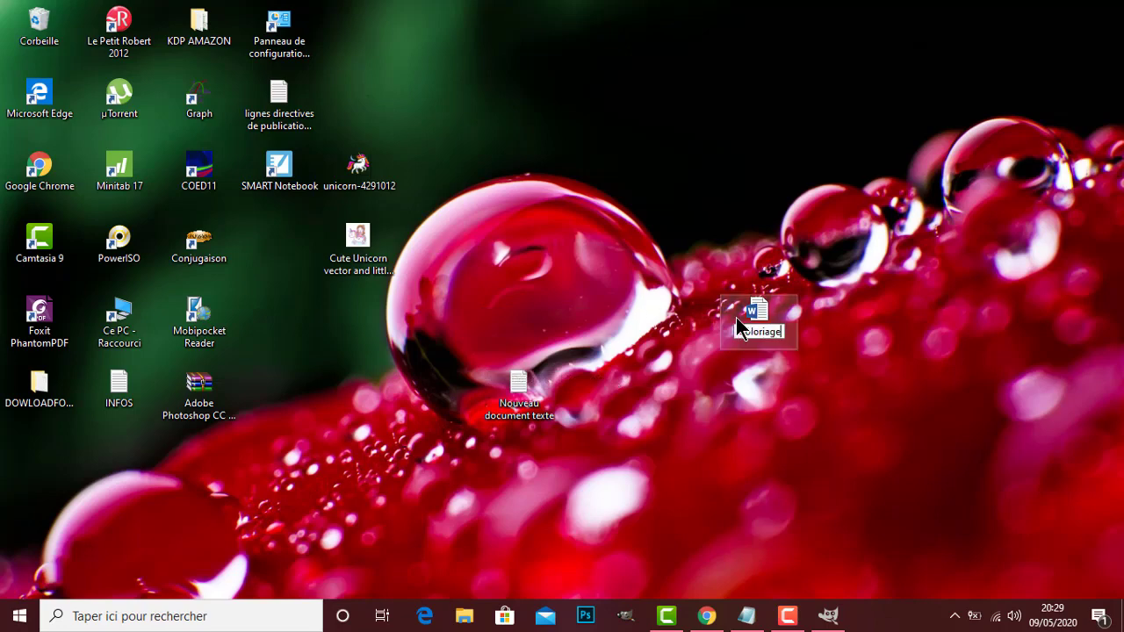
{"action": "left_click", "coordinate": [770, 314]}
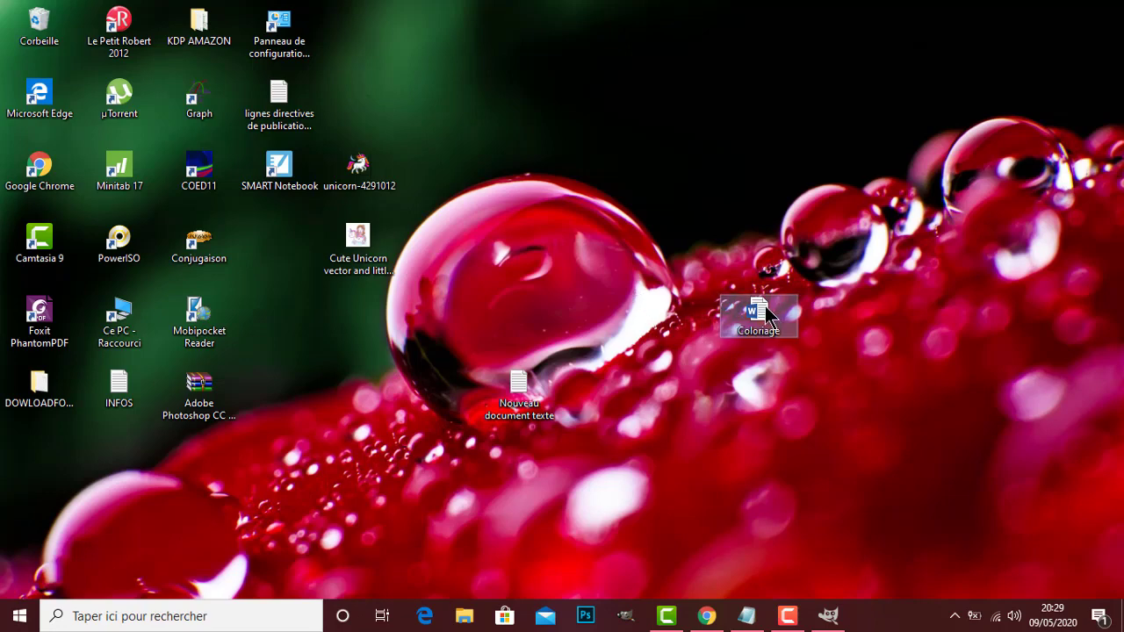
{"action": "double_click", "coordinate": [770, 315]}
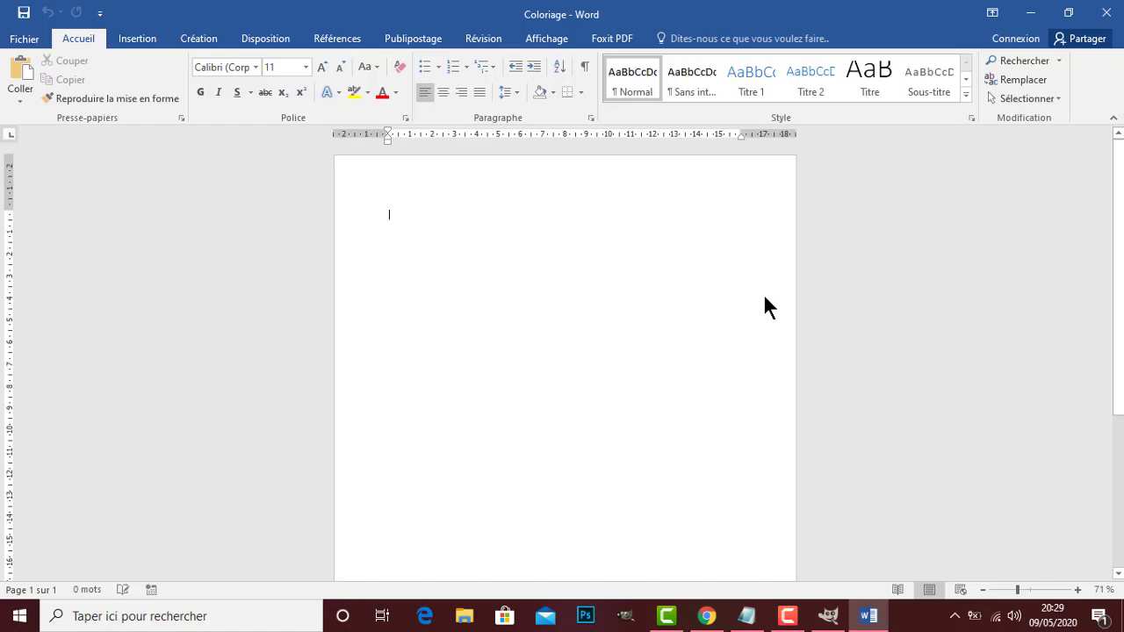
Paste the Cute Unicorn princess picture from the desktop into the Coloriage document and delete it again.
{"action": "left_click", "coordinate": [869, 616]}
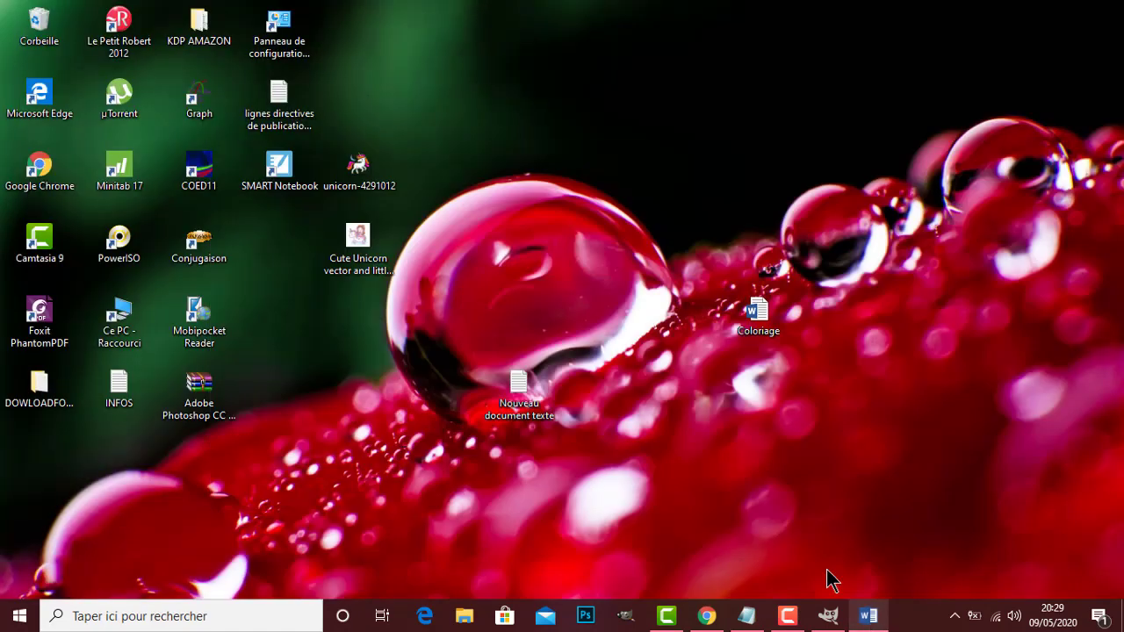
{"action": "left_click", "coordinate": [377, 251]}
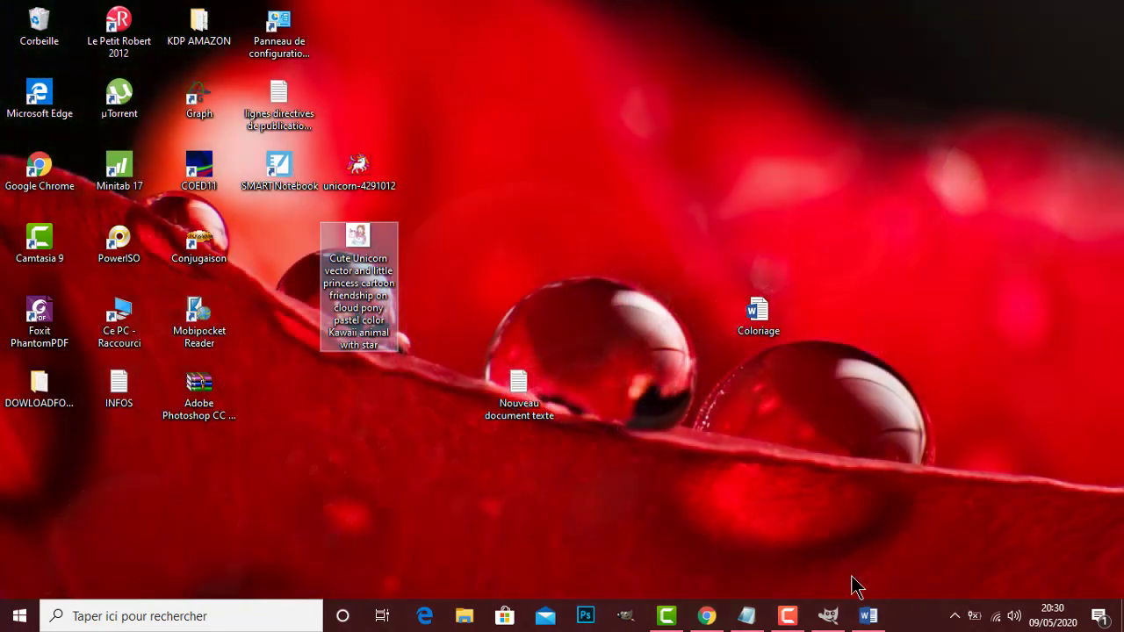
{"action": "left_click", "coordinate": [869, 615]}
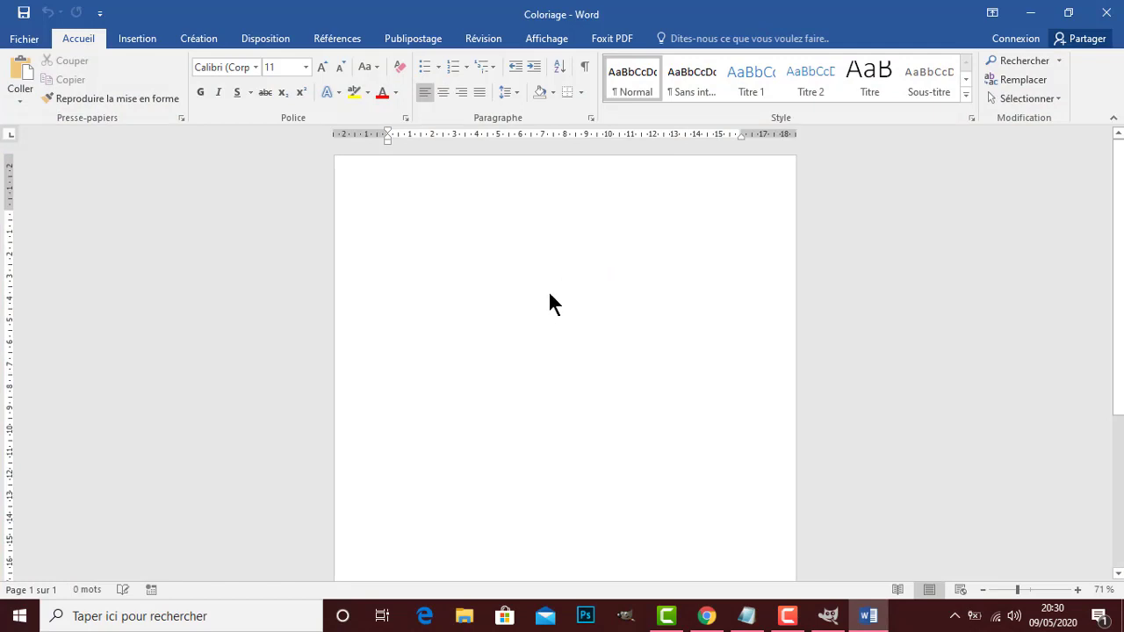
{"action": "key", "text": "ctrl+v"}
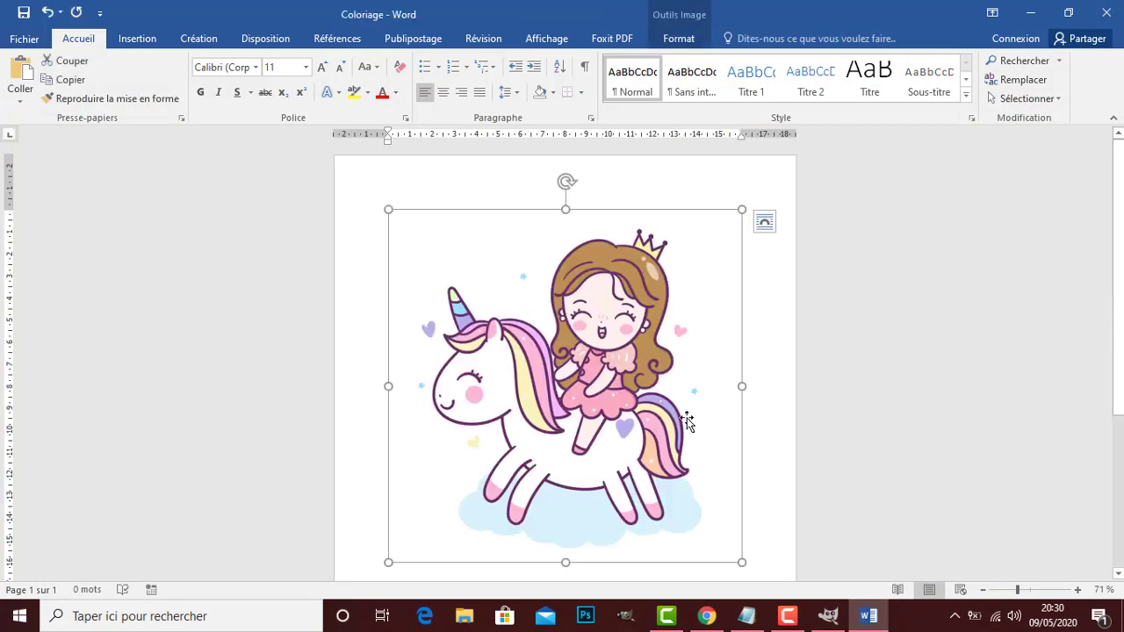
{"action": "key", "text": "Delete"}
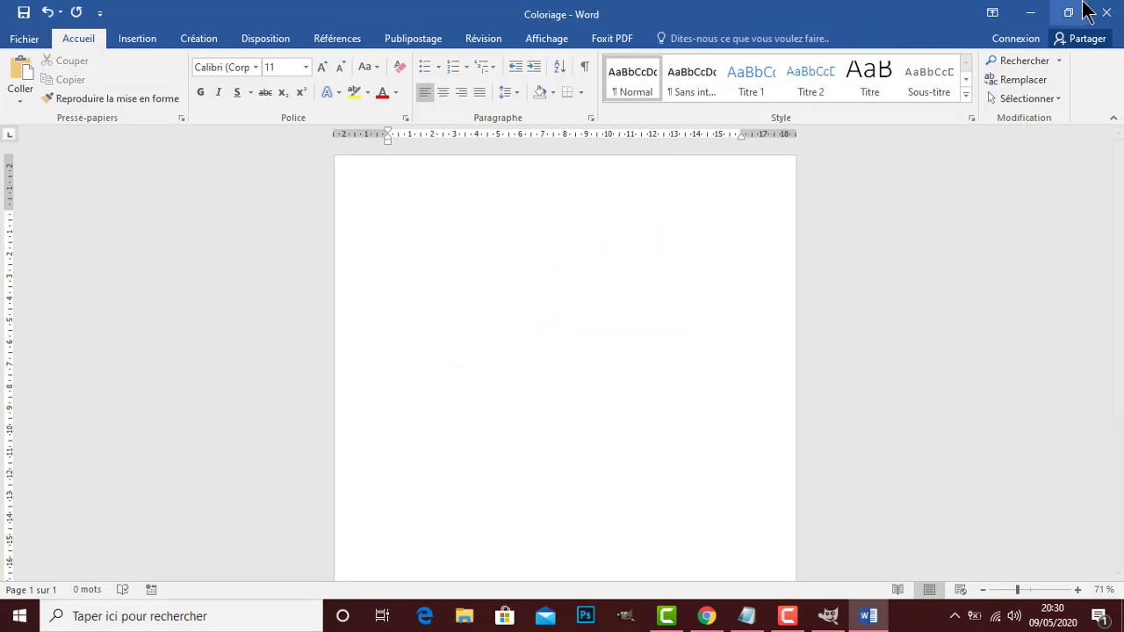
Copy the unicorn-4291012 picture from the desktop and write "La photo avant traitement" at font size 40 in the Coloriage document.
{"action": "left_click", "coordinate": [1035, 14]}
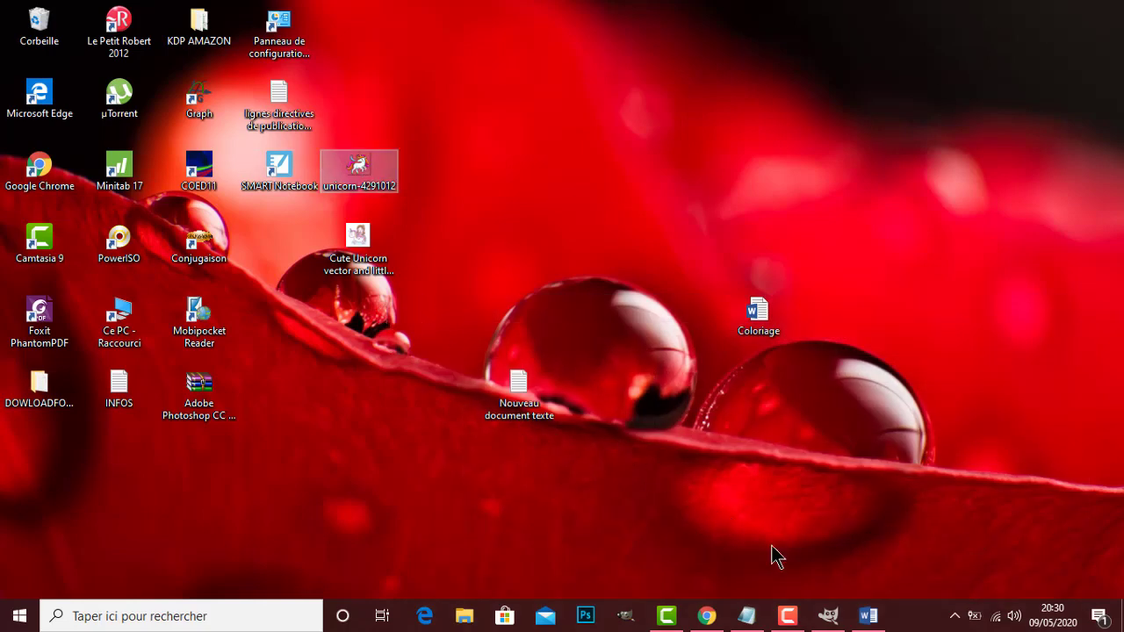
{"action": "left_click", "coordinate": [869, 615]}
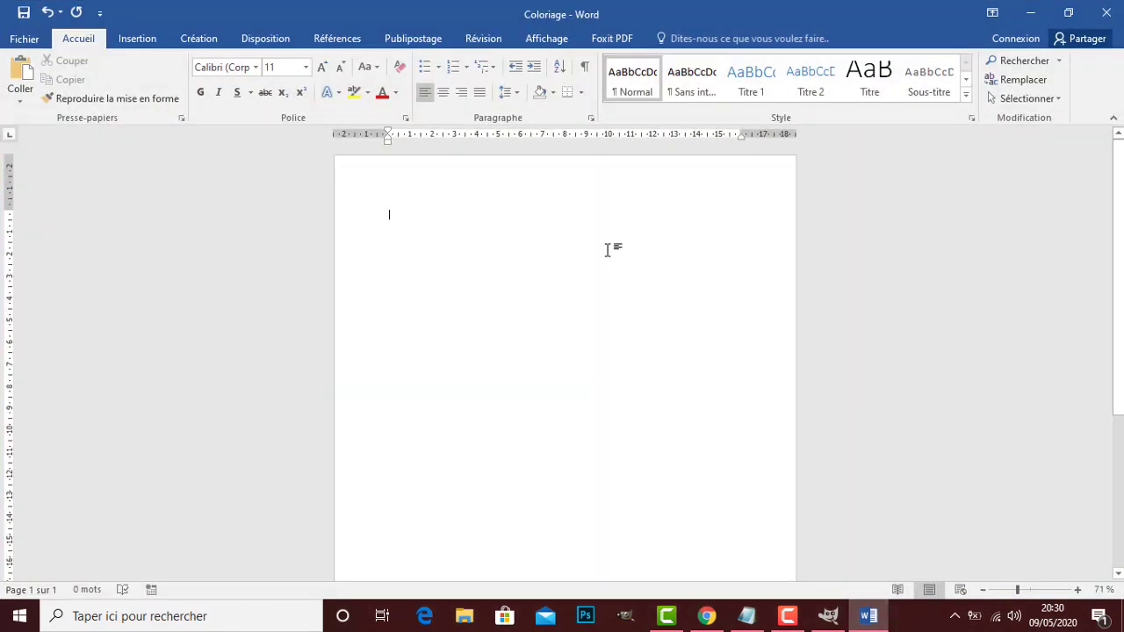
{"action": "type", "text": "LA"}
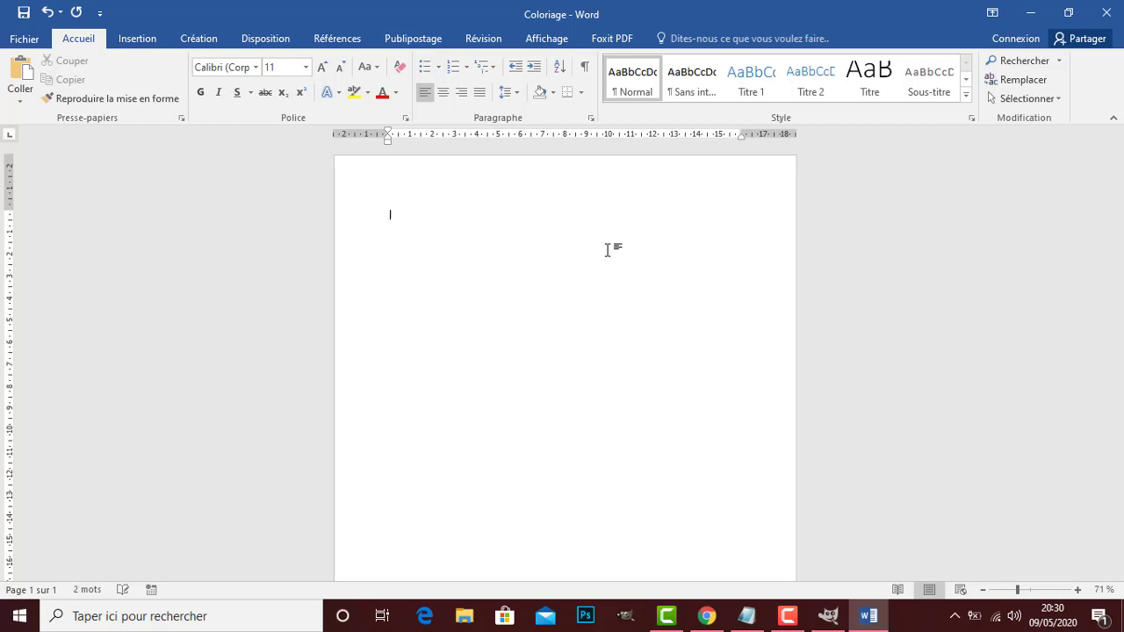
{"action": "left_click", "coordinate": [273, 66]}
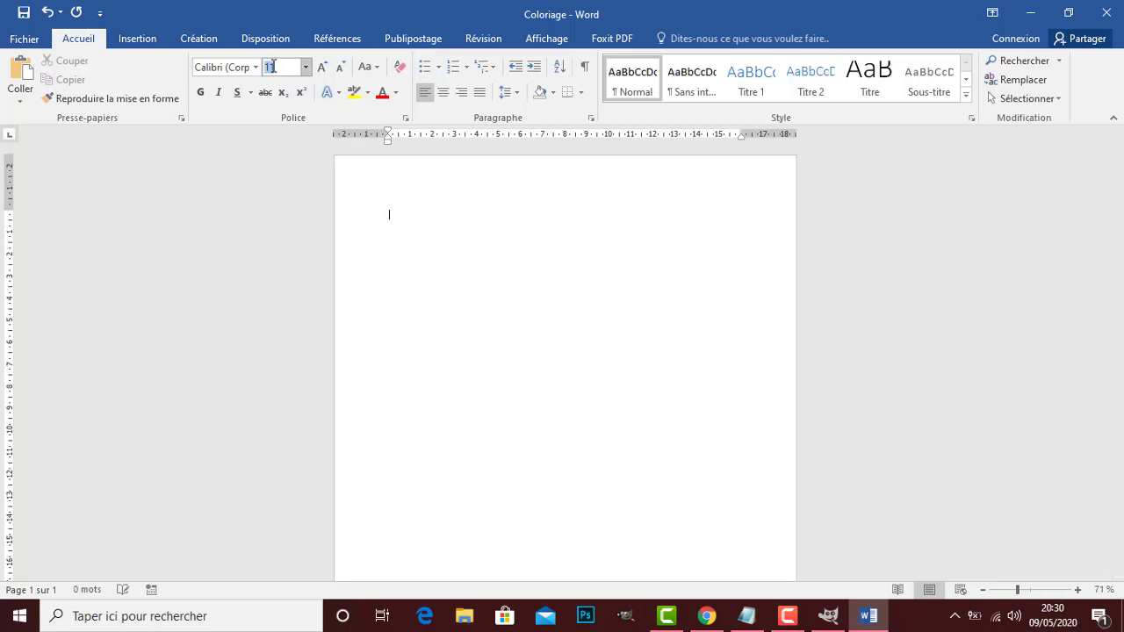
{"action": "key", "text": "Return"}
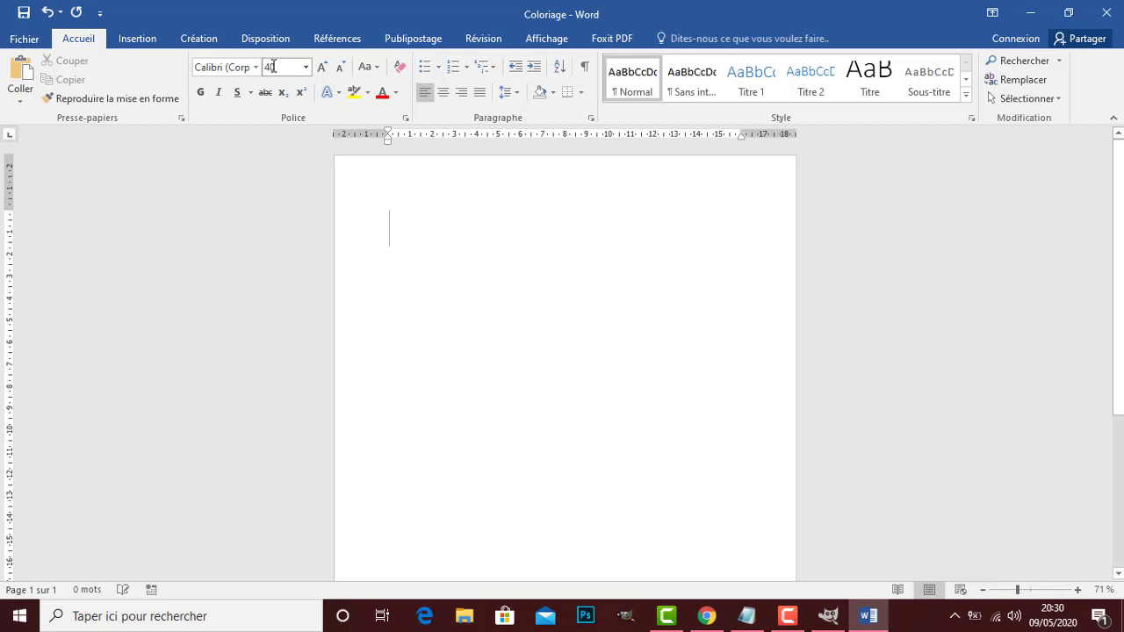
{"action": "type", "text": "La photo av"}
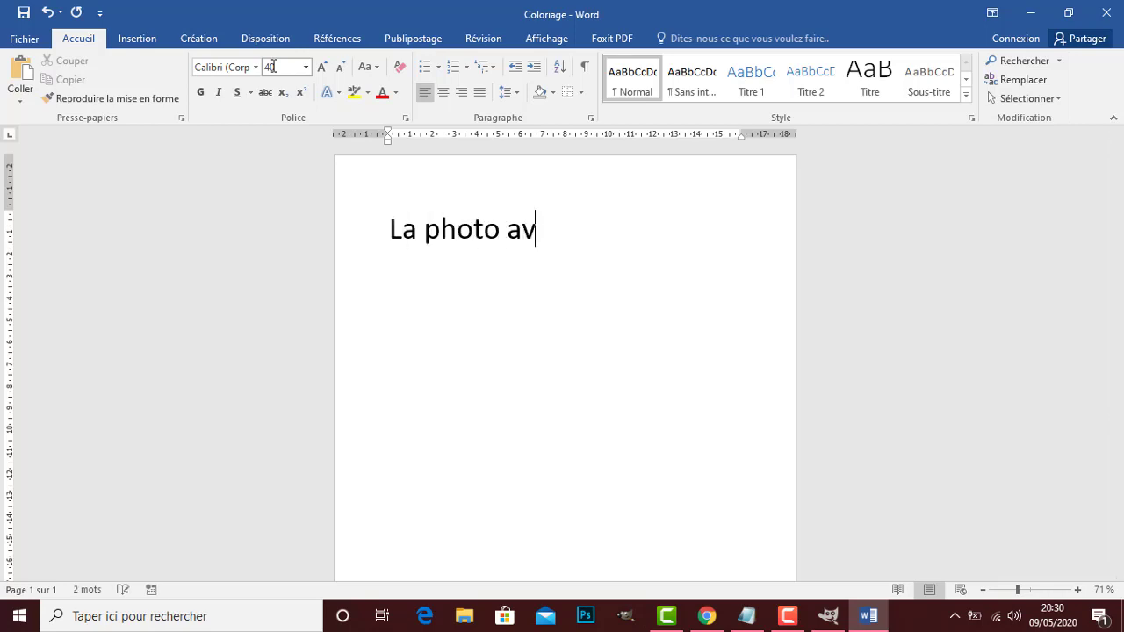
{"action": "type", "text": "ant traitement"}
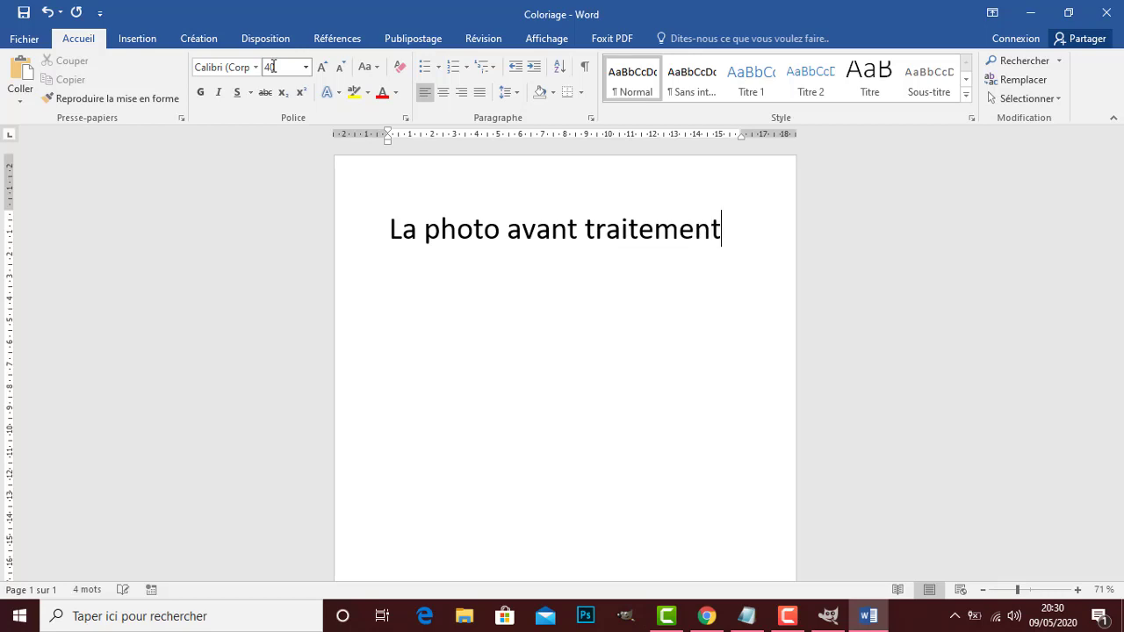
{"action": "key", "text": "Return"}
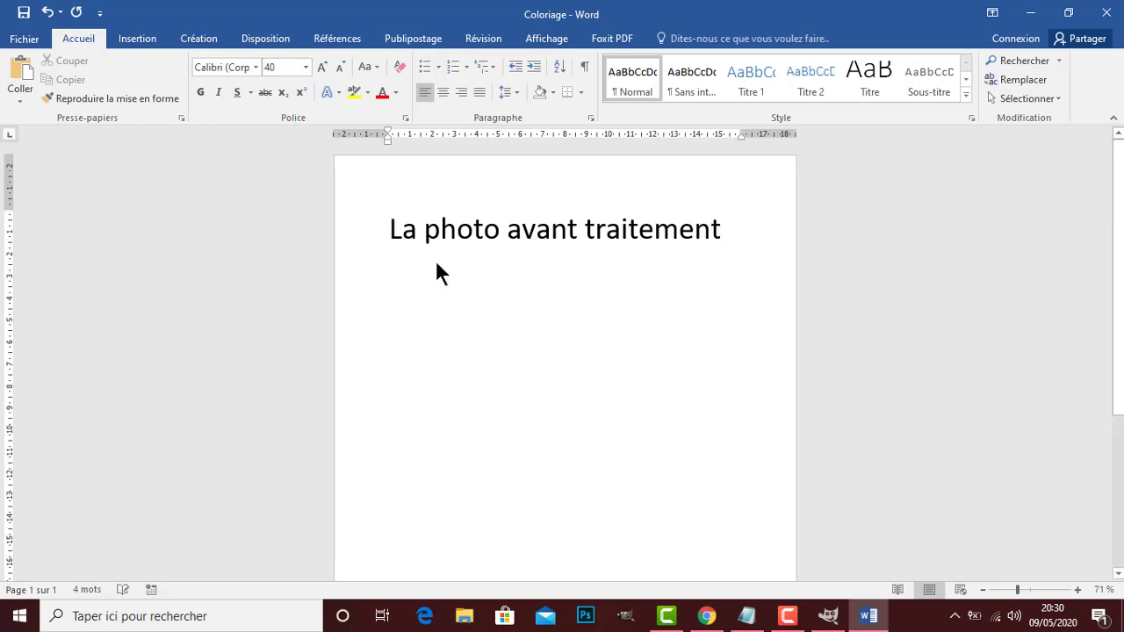
Paste the coloured unicorn picture below the heading and add blank lines until a second page starts.
{"action": "key", "text": "ctrl+v"}
{"action": "key", "text": "Return"}
{"action": "key", "text": "Return"}
{"action": "key", "text": "Return"}
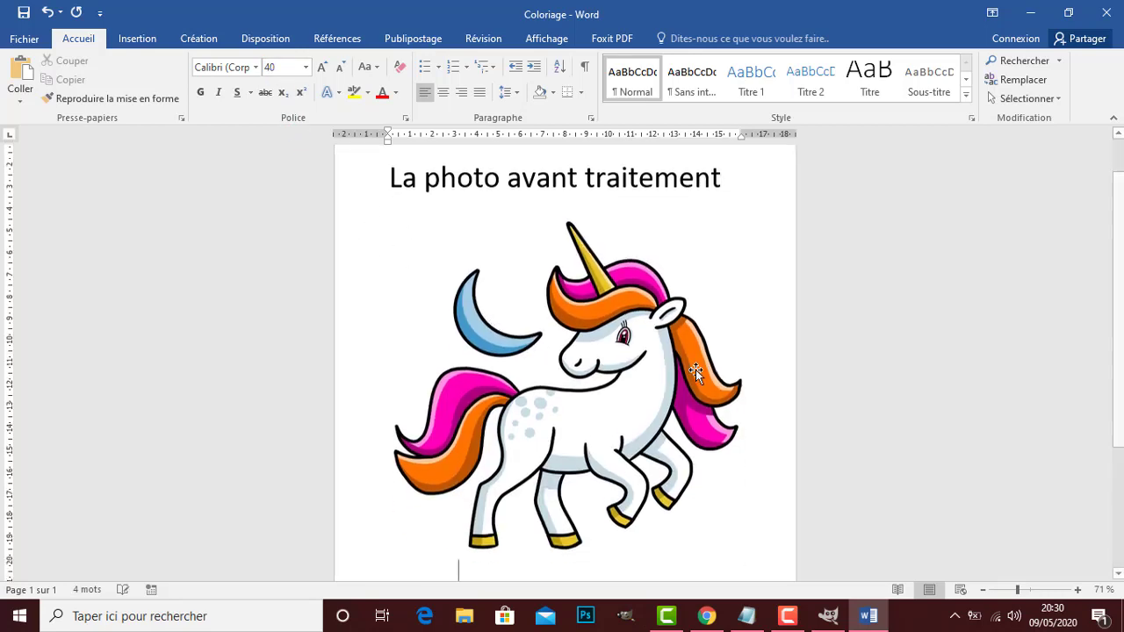
{"action": "key", "text": "Return"}
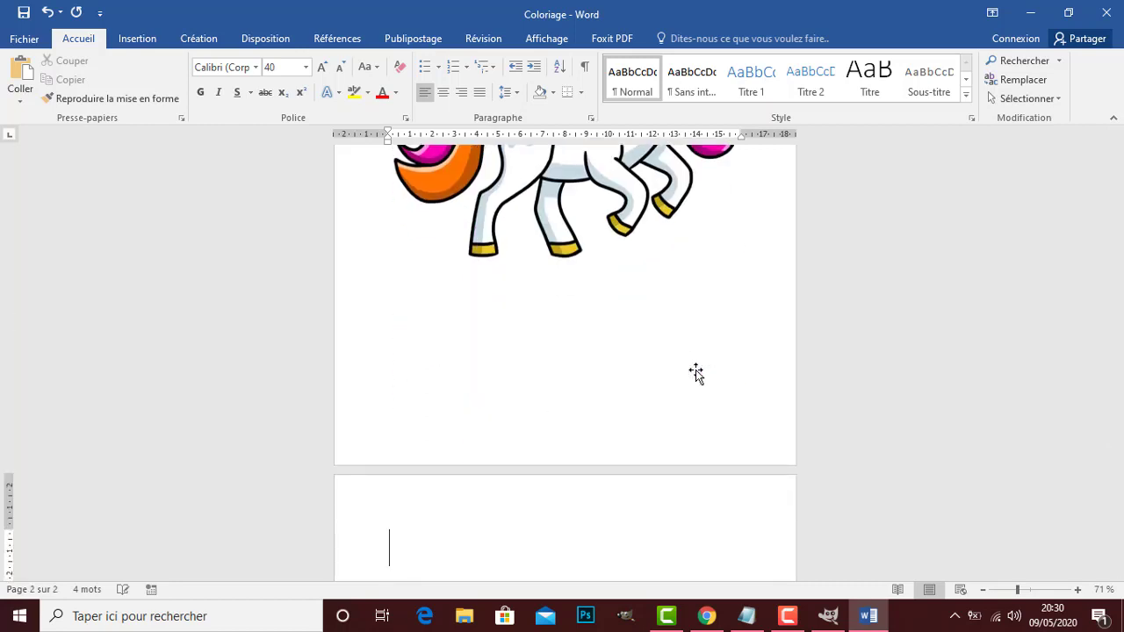
Write "La photo après traitement à mettre dans notre livre de coloriage" on the second page, followed by a new line.
{"action": "type", "text": "La phot"}
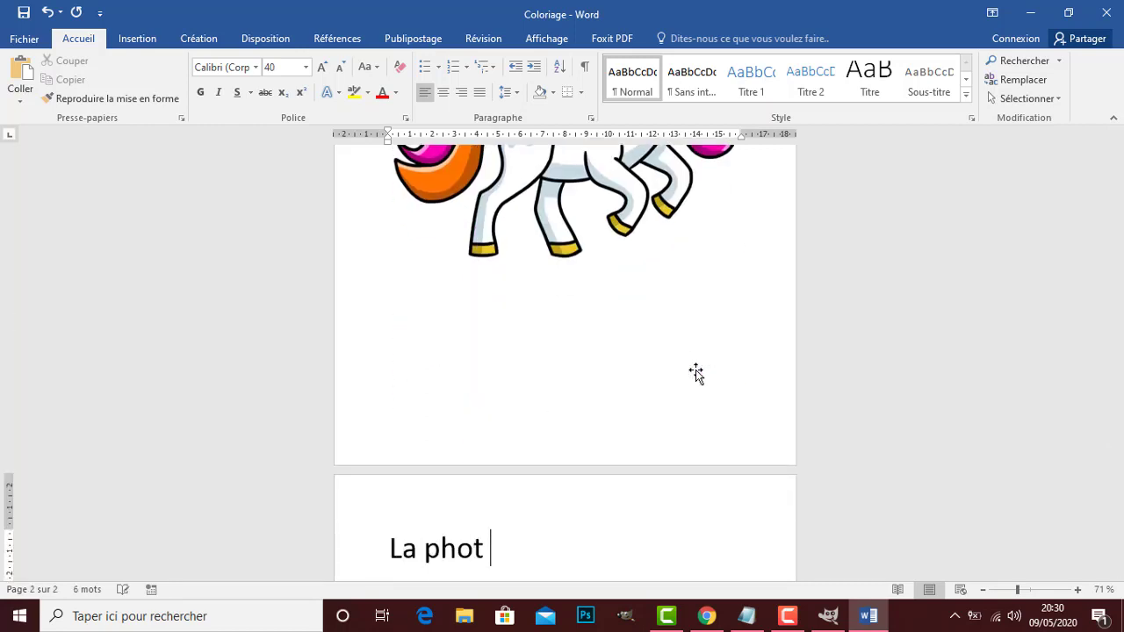
{"action": "key", "text": "BackSpace"}
{"action": "type", "text": "o après tr"}
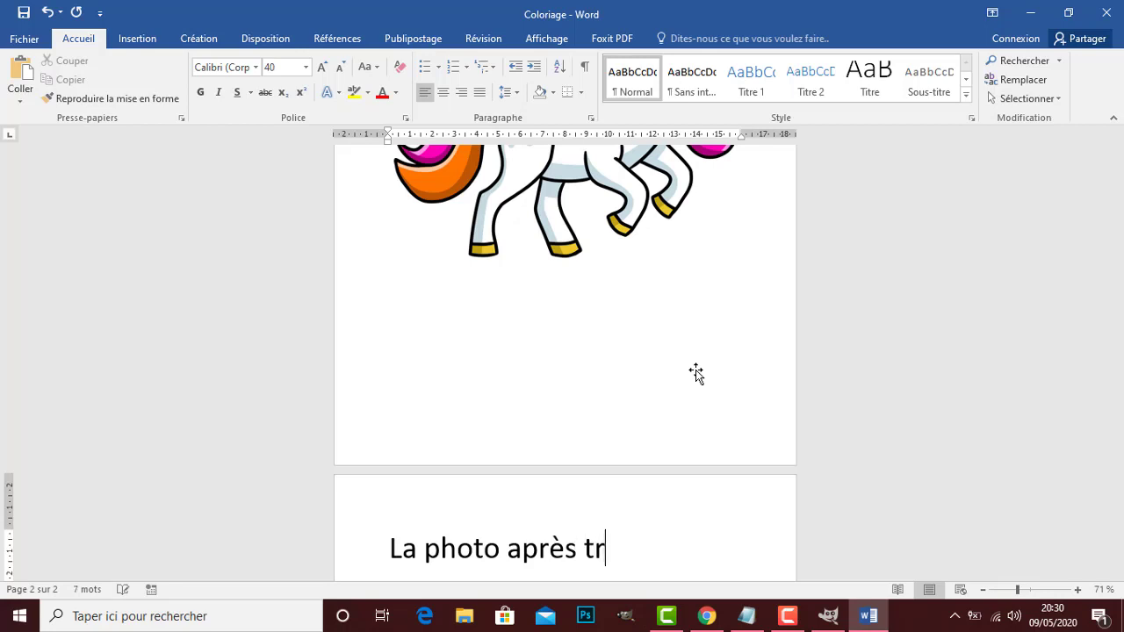
{"action": "type", "text": "aitement "}
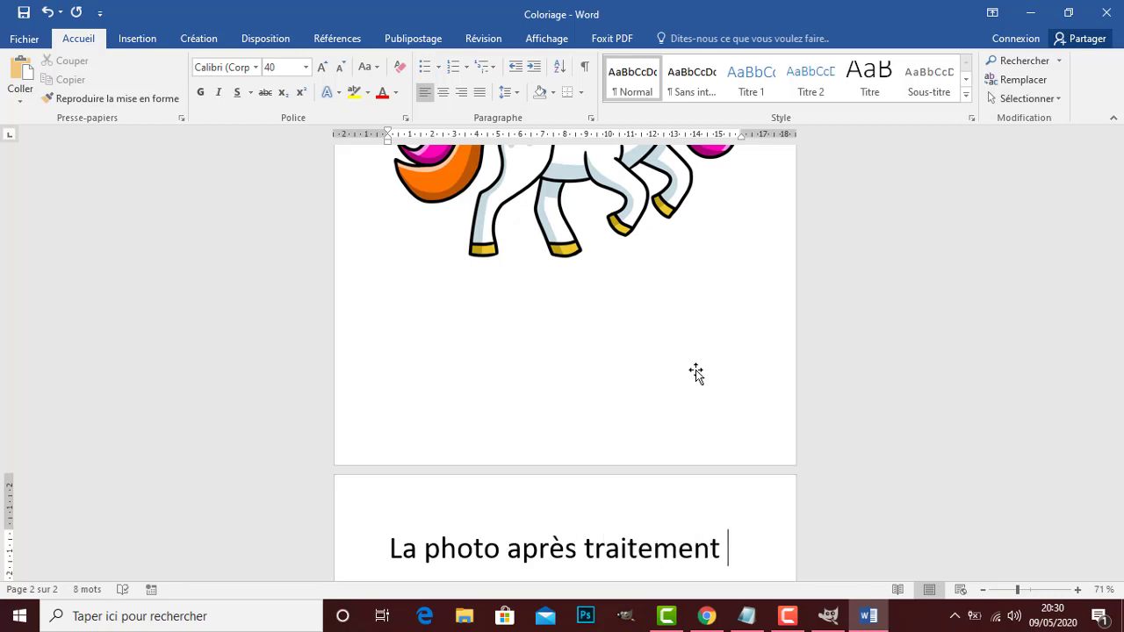
{"action": "type", "text": "à mettre"}
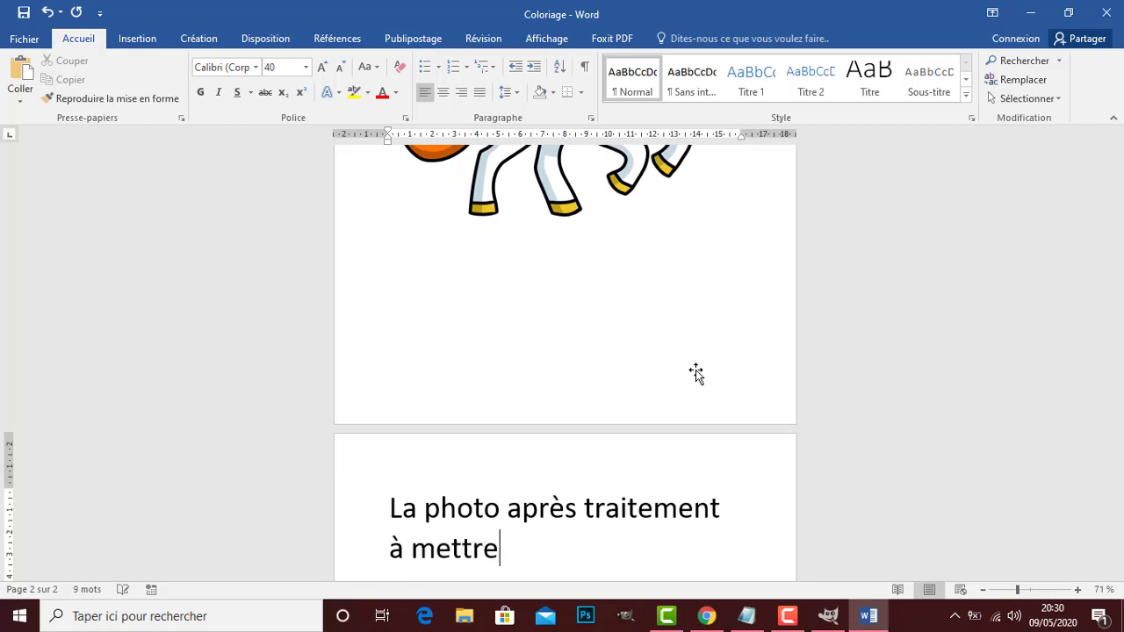
{"action": "type", "text": " dans notre"}
{"action": "type", "text": "livr"}
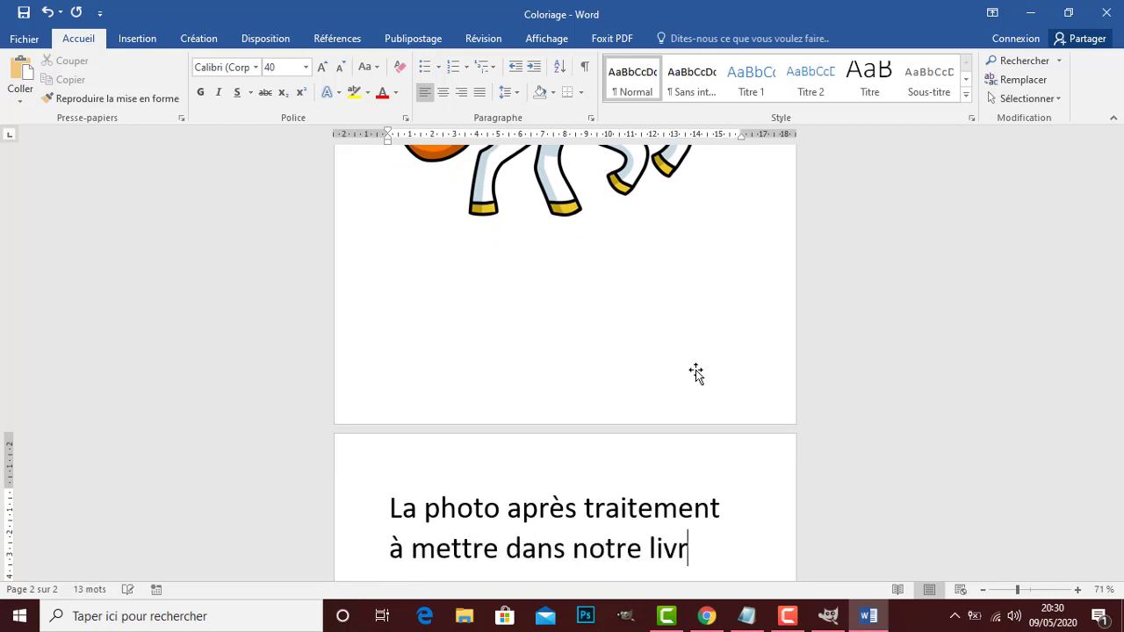
{"action": "type", "text": "e de coloriage"}
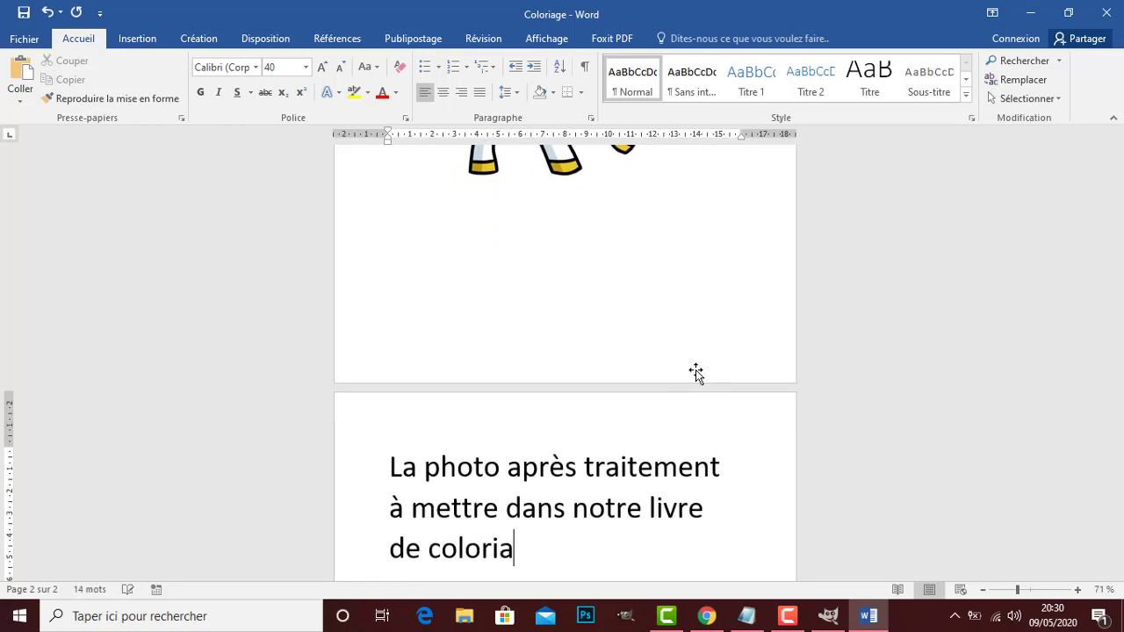
{"action": "key", "text": "Return"}
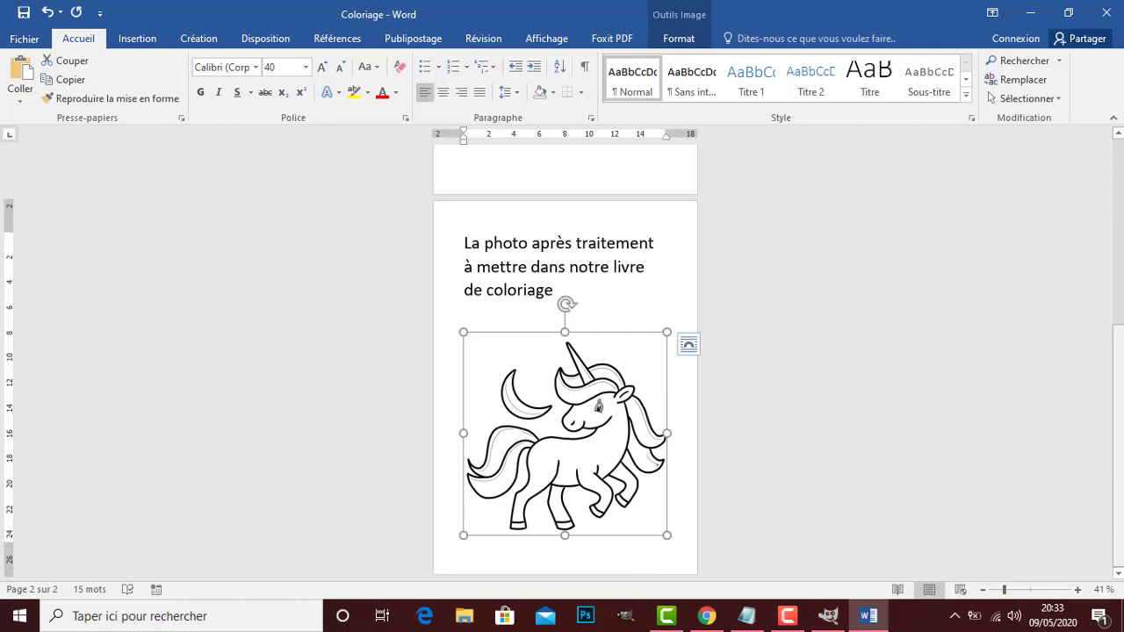
Delete the coloured unicorn picture and the black-and-white unicorn picture from the document.
{"action": "scroll", "coordinate": [1113, 315], "scroll_direction": "up", "scroll_amount": 5}
{"action": "left_click", "coordinate": [597, 310]}
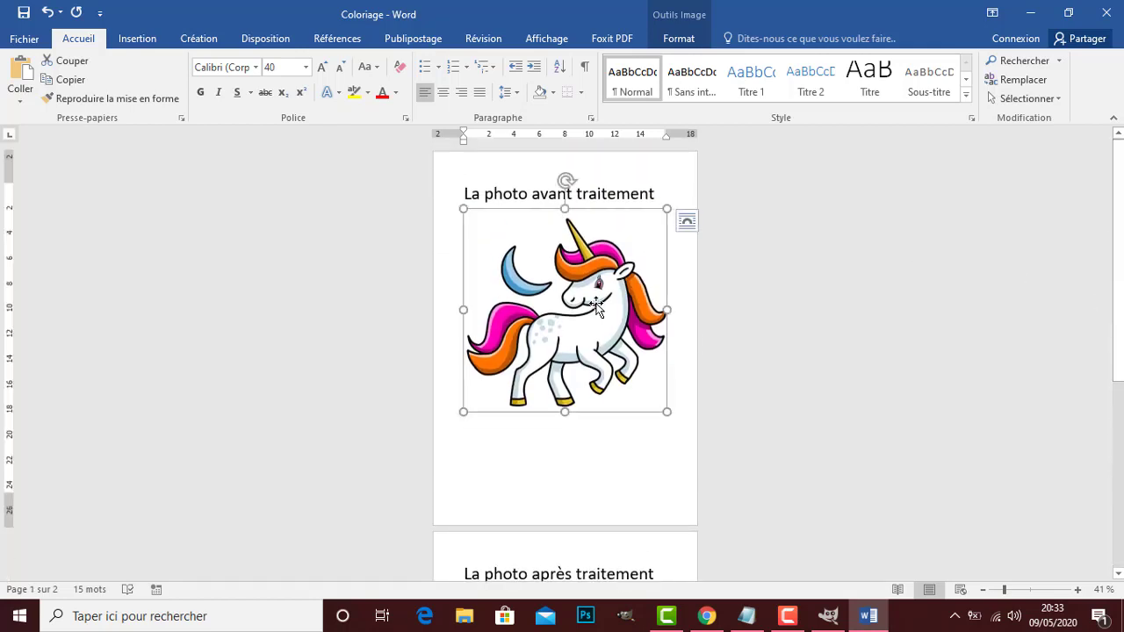
{"action": "key", "text": "Delete"}
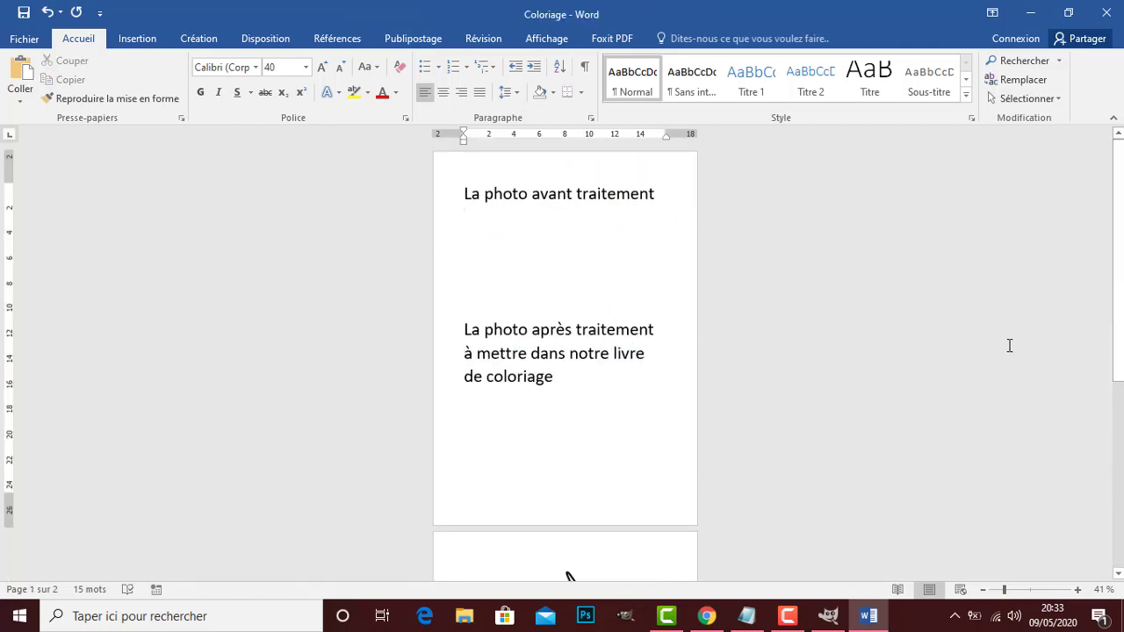
{"action": "left_click", "coordinate": [589, 573]}
{"action": "key", "text": "Delete"}
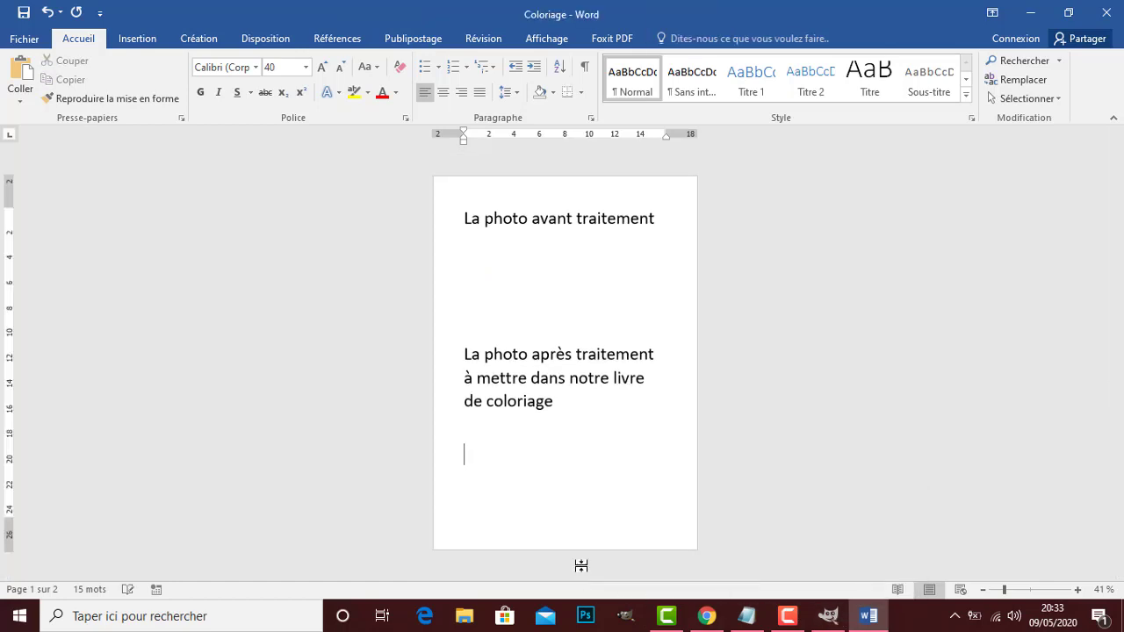
Switch to the Notepad file and write "Je vais vous montrer comment faire" below a few blank lines.
{"action": "left_click", "coordinate": [746, 616]}
{"action": "key", "text": "Return"}
{"action": "key", "text": "Return"}
{"action": "key", "text": "Return"}
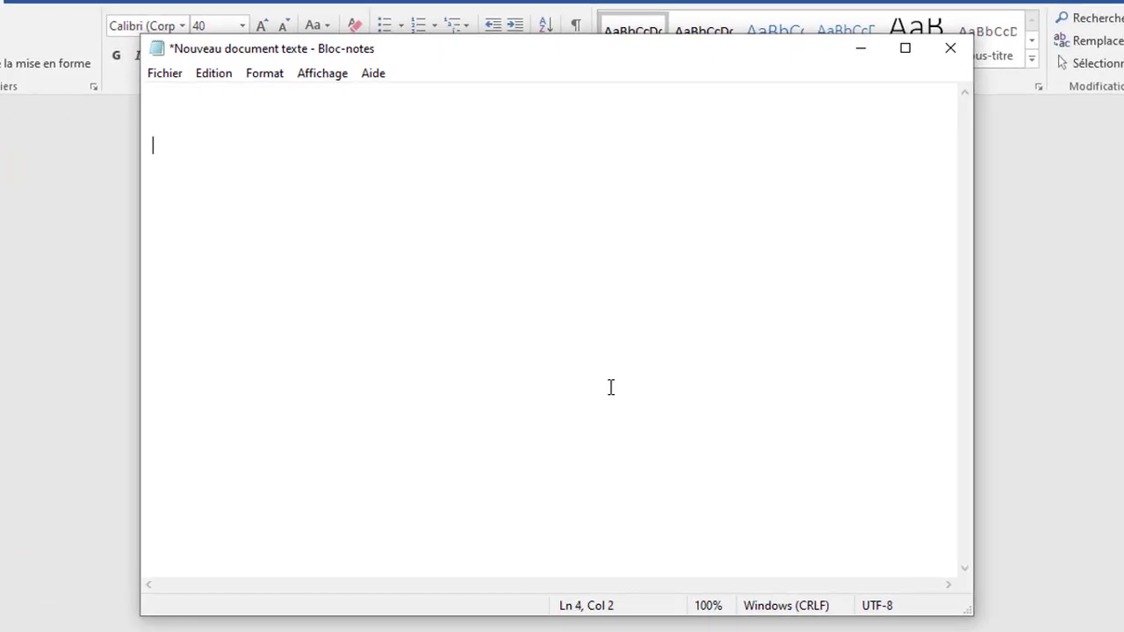
{"action": "type", "text": "Je vais vous montrer comment"}
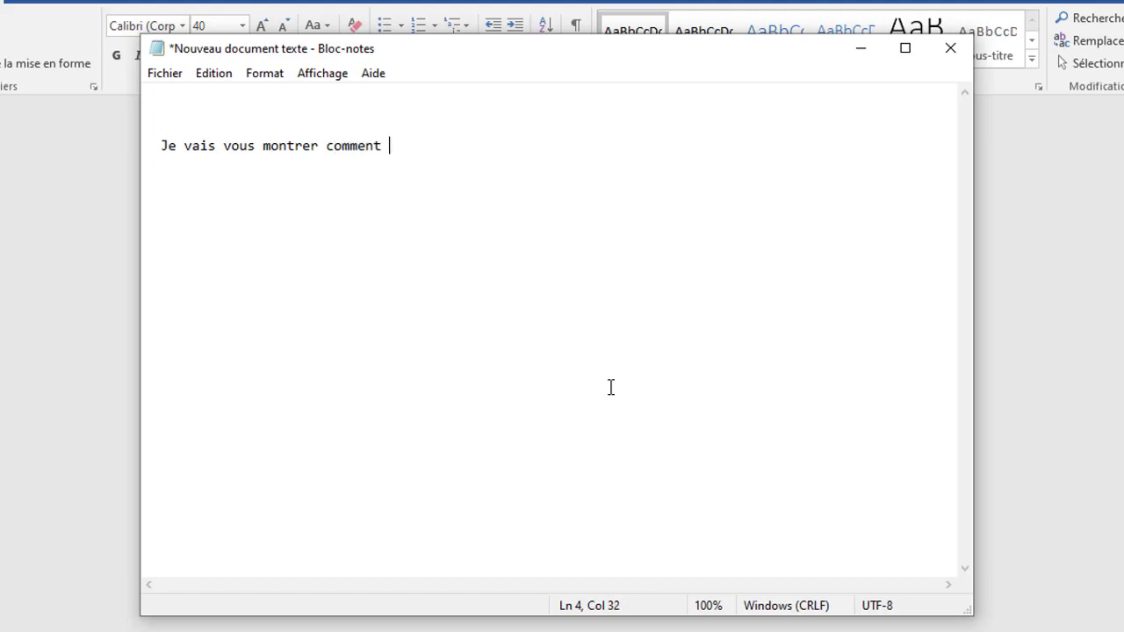
{"action": "type", "text": "faire"}
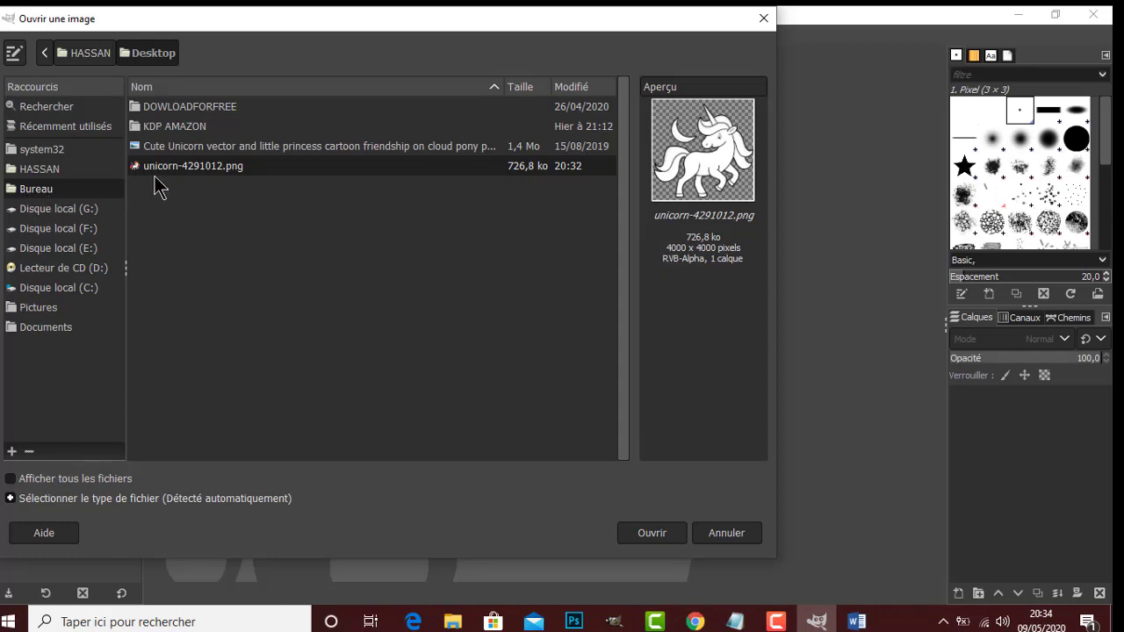
Open the Cute Unicorn princess picture from the desktop and apply Exposition with black level 0,063 and exposure 8,372.
{"action": "left_click", "coordinate": [175, 145]}
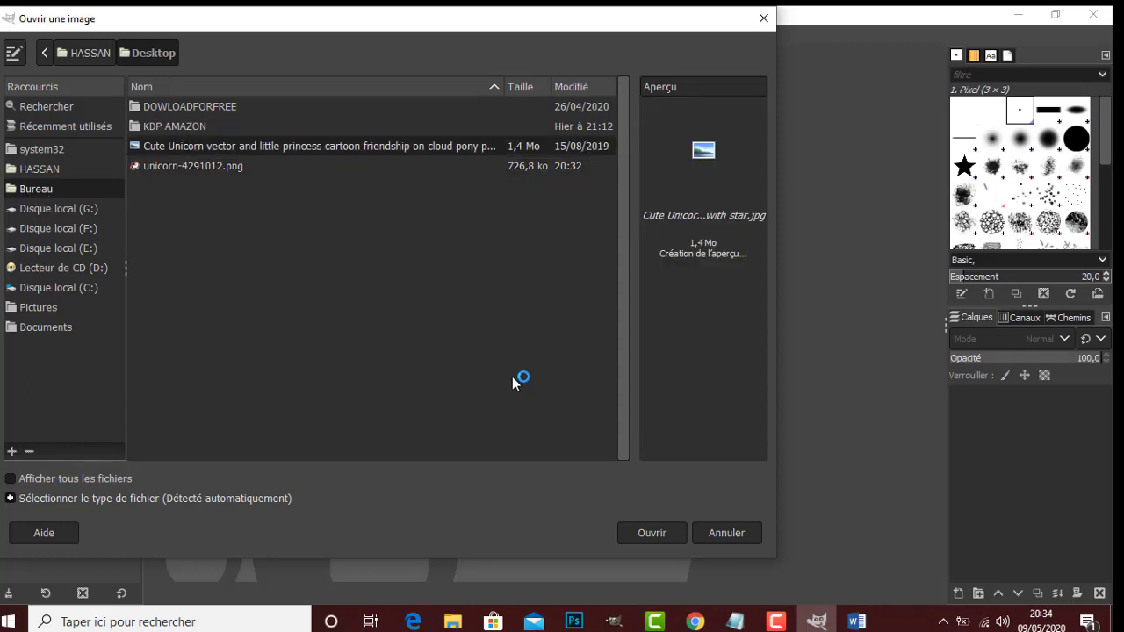
{"action": "left_click", "coordinate": [648, 534]}
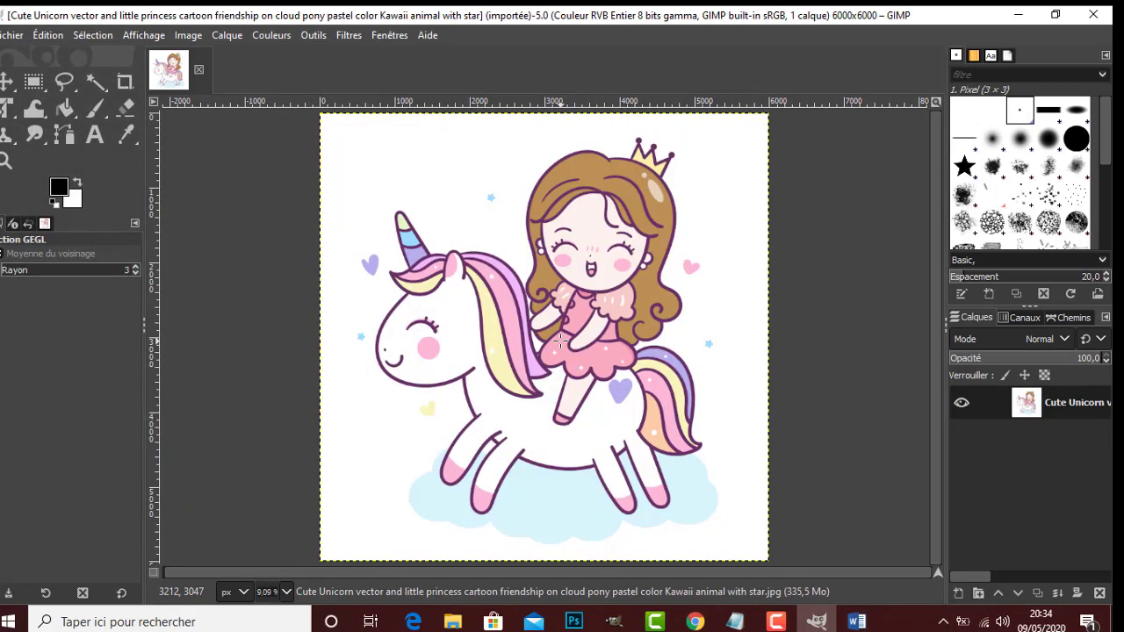
{"action": "left_click", "coordinate": [274, 41]}
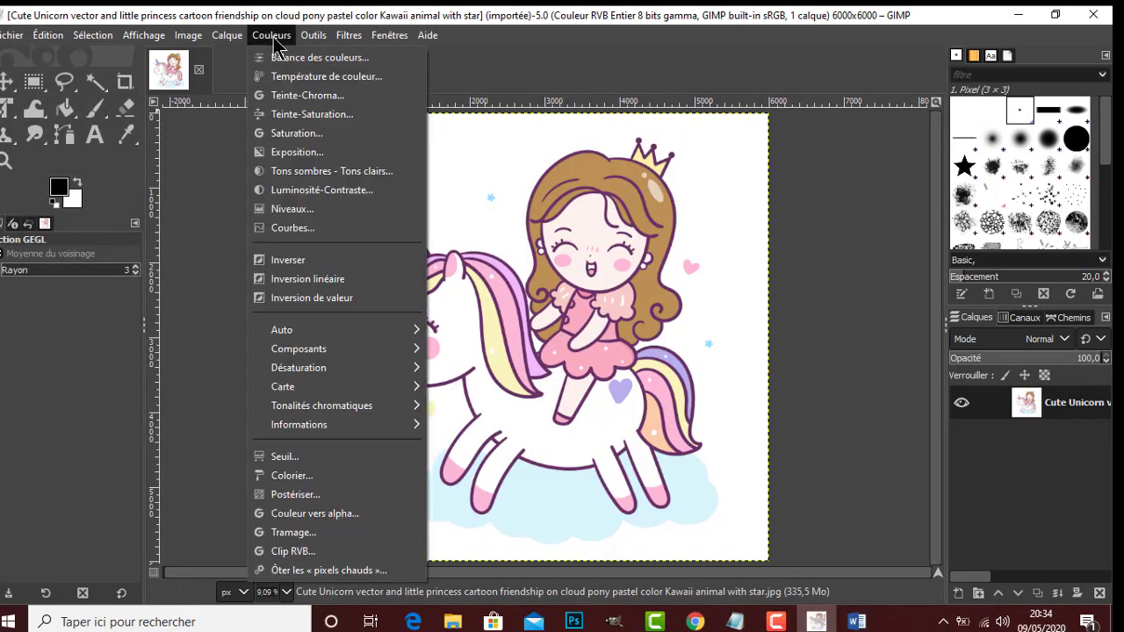
{"action": "left_click", "coordinate": [301, 154]}
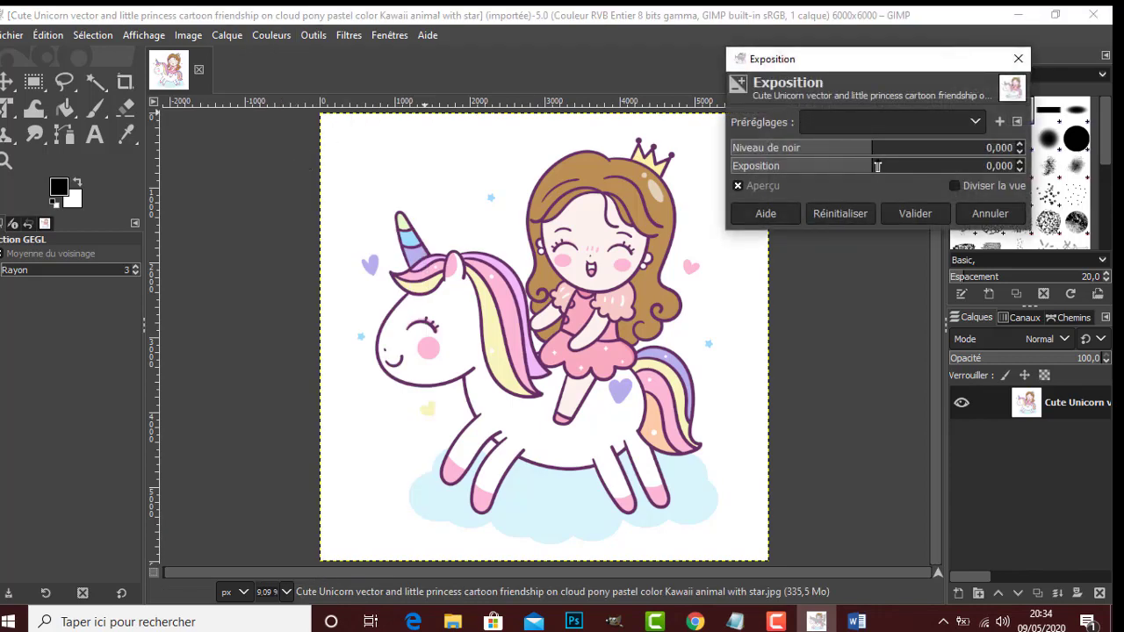
{"action": "left_click_drag", "start_coordinate": [876, 166], "coordinate": [954, 156]}
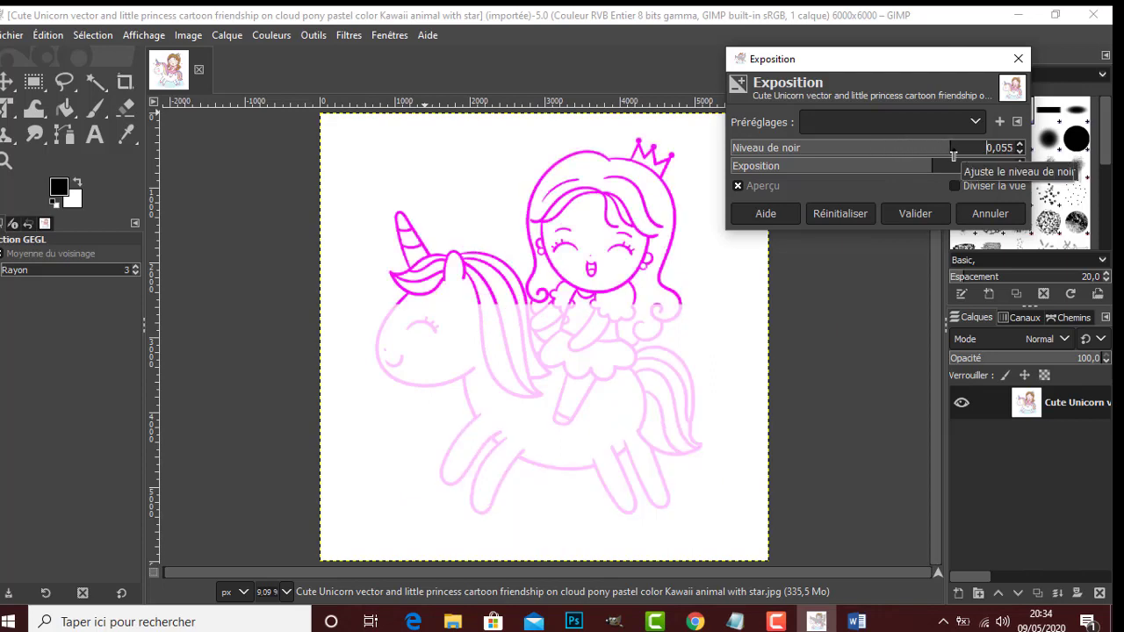
{"action": "left_click_drag", "start_coordinate": [964, 166], "coordinate": [976, 166]}
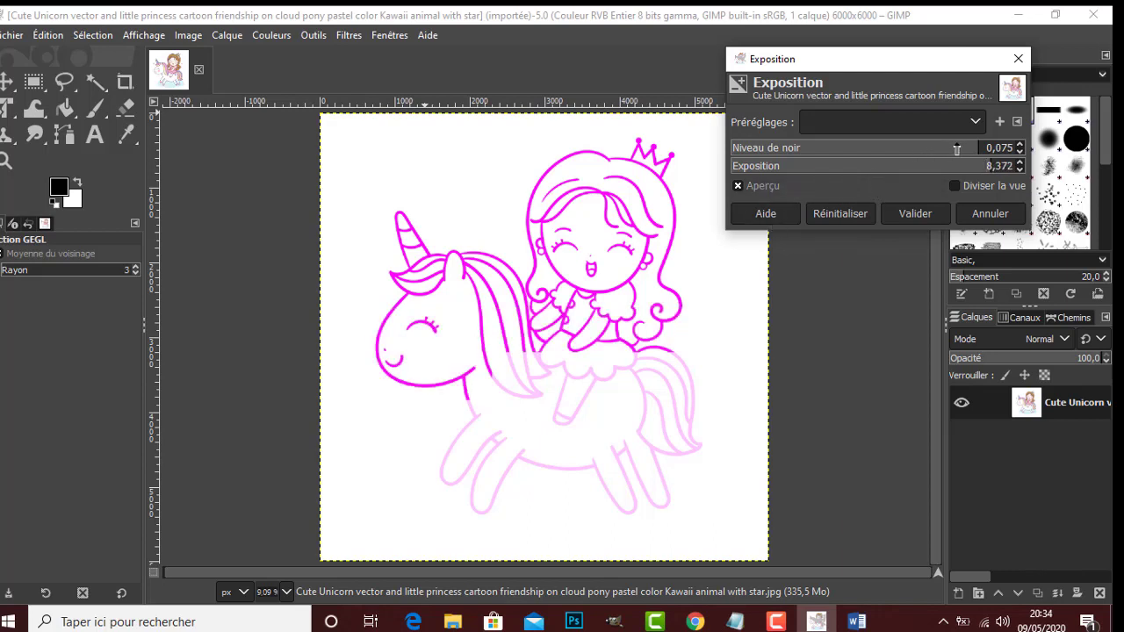
{"action": "left_click", "coordinate": [962, 148]}
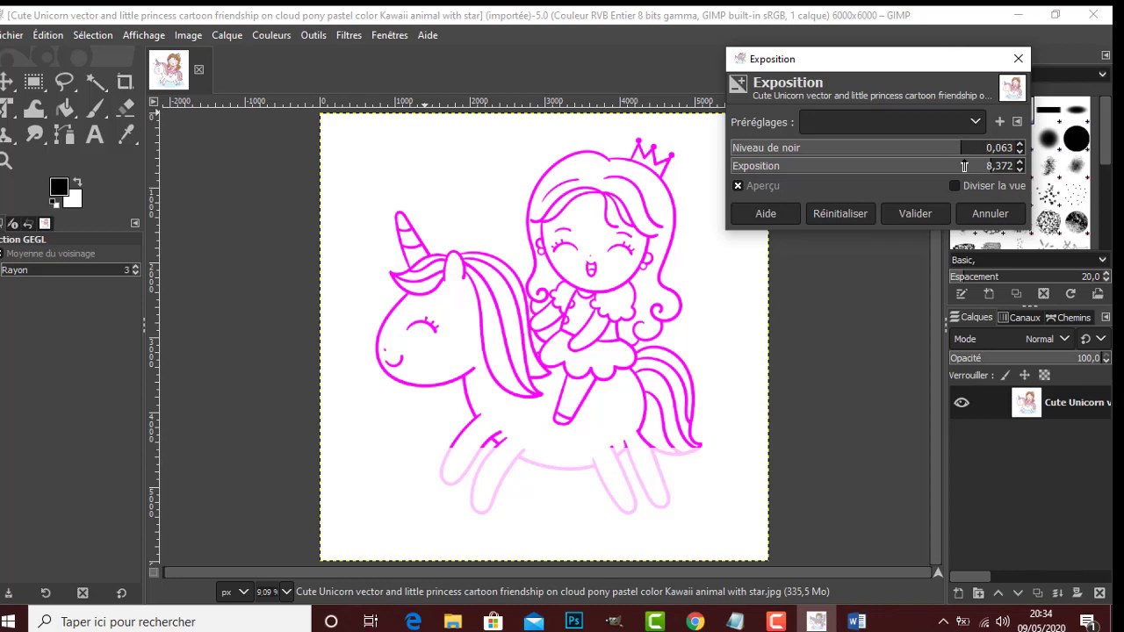
{"action": "left_click", "coordinate": [911, 219]}
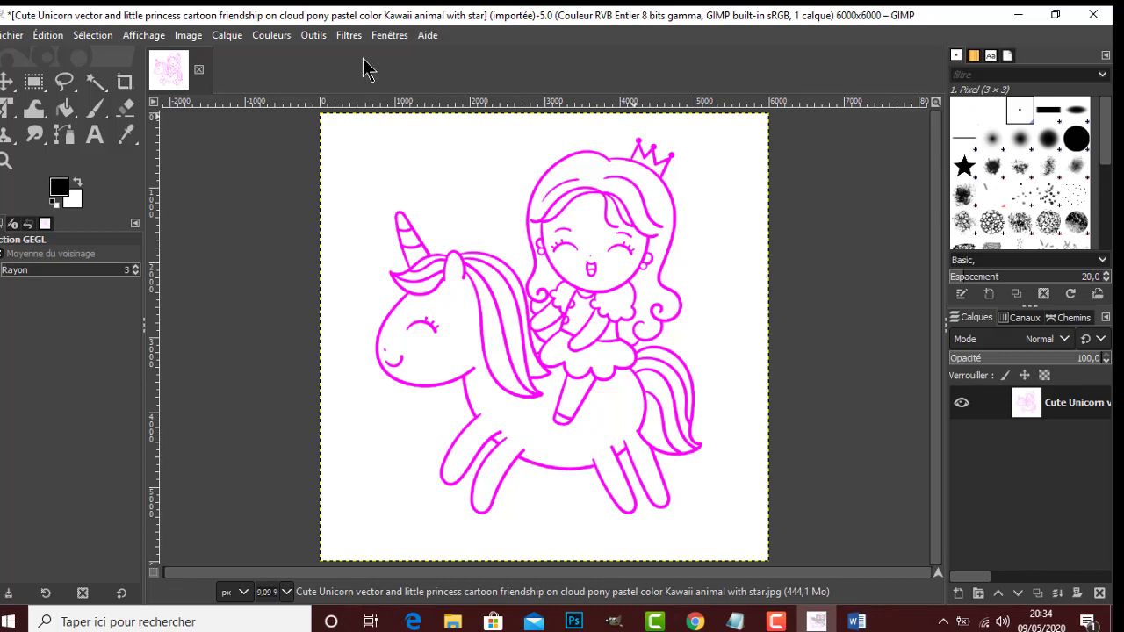
Apply the Photocopie (ancien) filter with mask radius 50,00, contrast 0,800, and black and white percentages 1,000.
{"action": "left_click", "coordinate": [348, 35]}
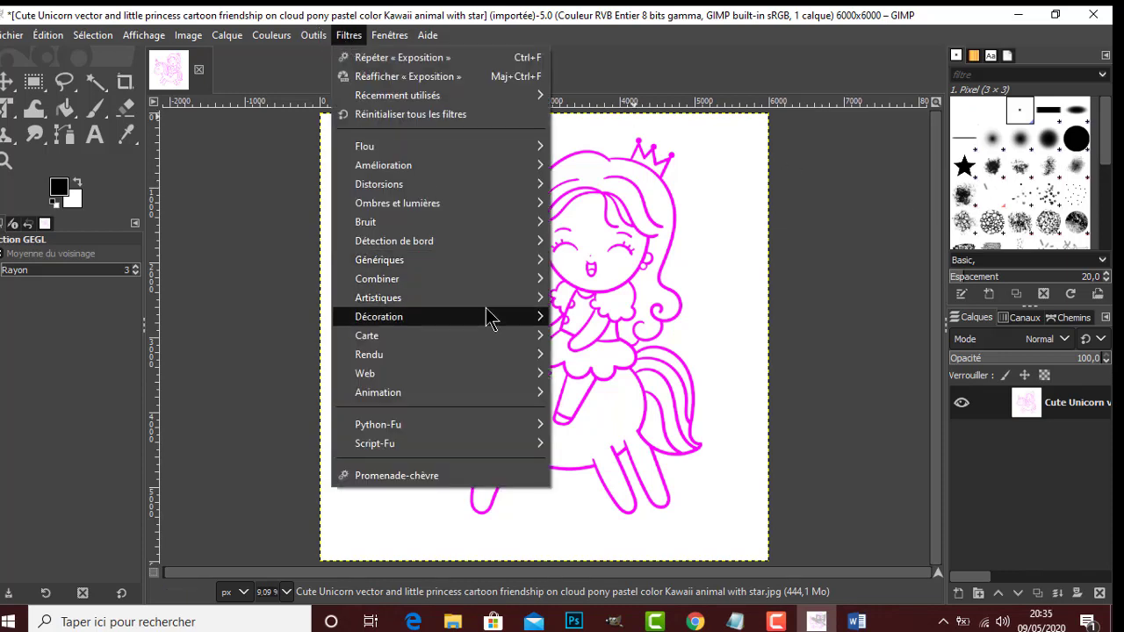
{"action": "mouse_move", "coordinate": [495, 303]}
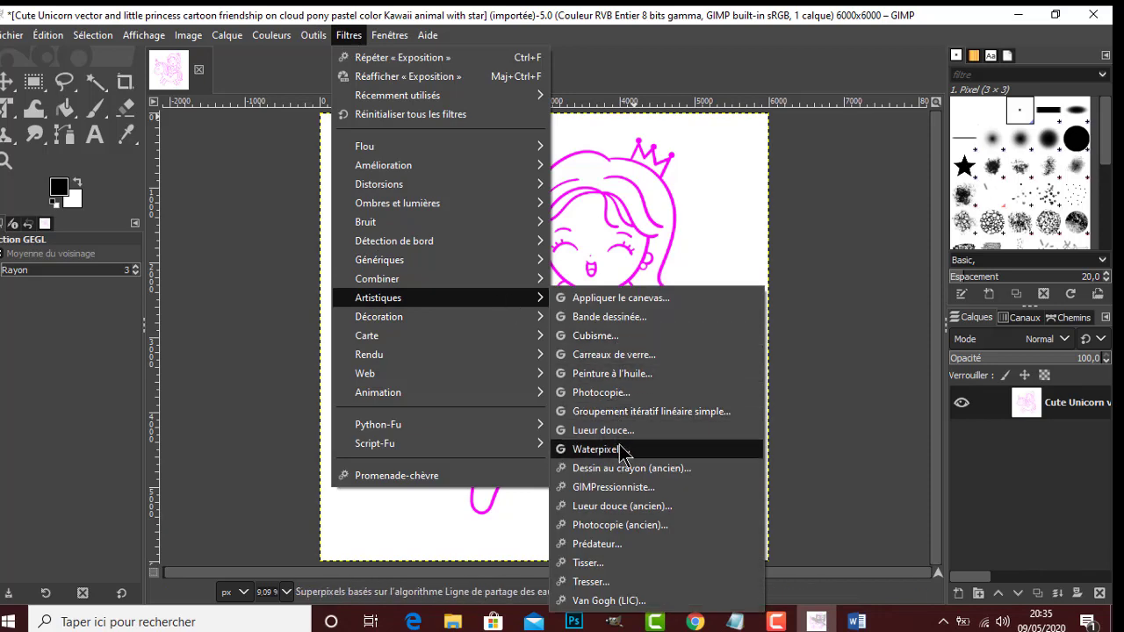
{"action": "left_click", "coordinate": [634, 542]}
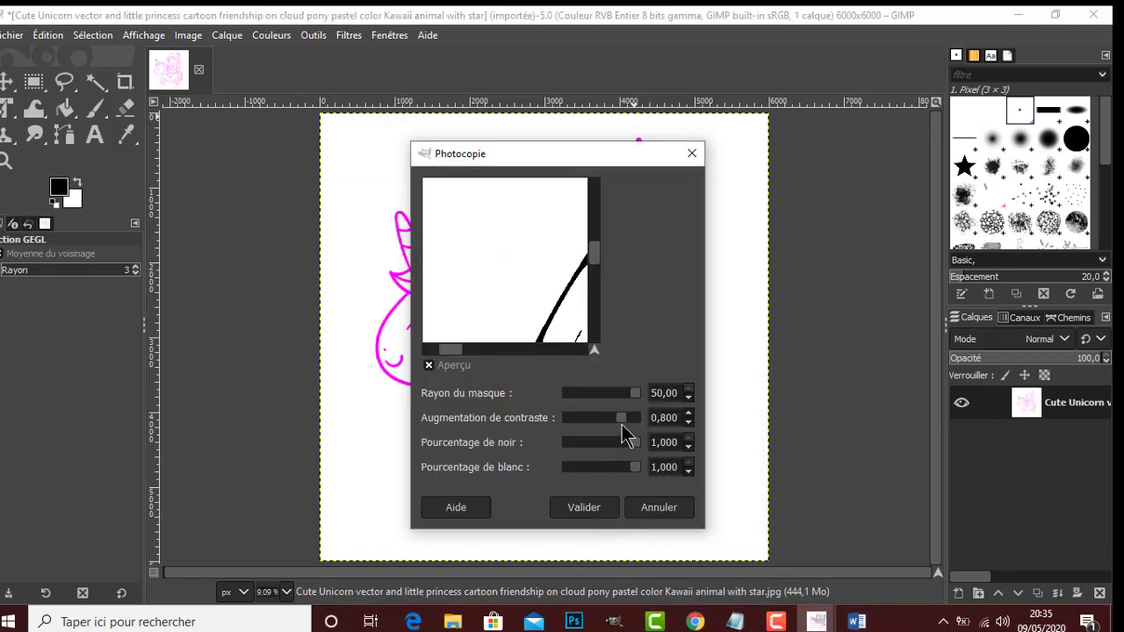
{"action": "left_click", "coordinate": [594, 510]}
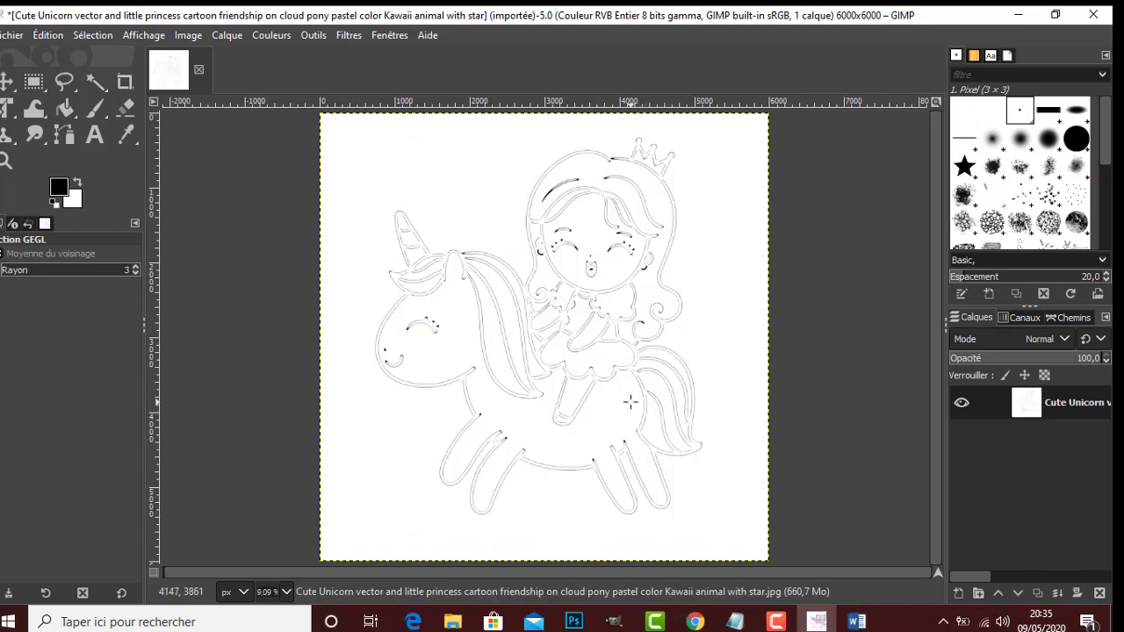
{"action": "left_click", "coordinate": [350, 35]}
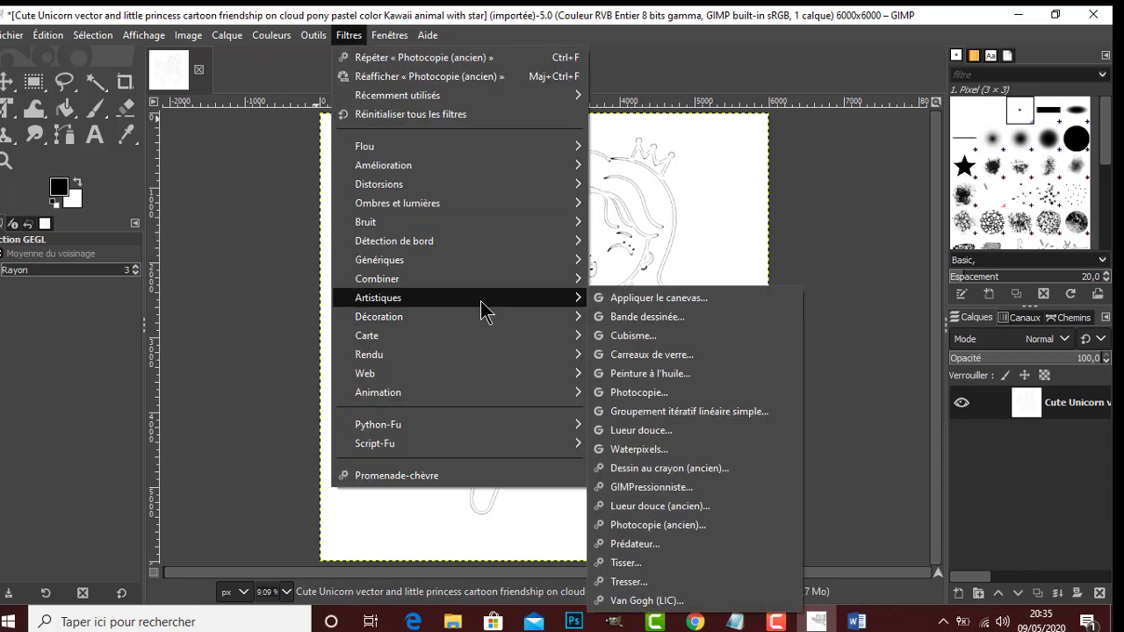
{"action": "mouse_move", "coordinate": [483, 329]}
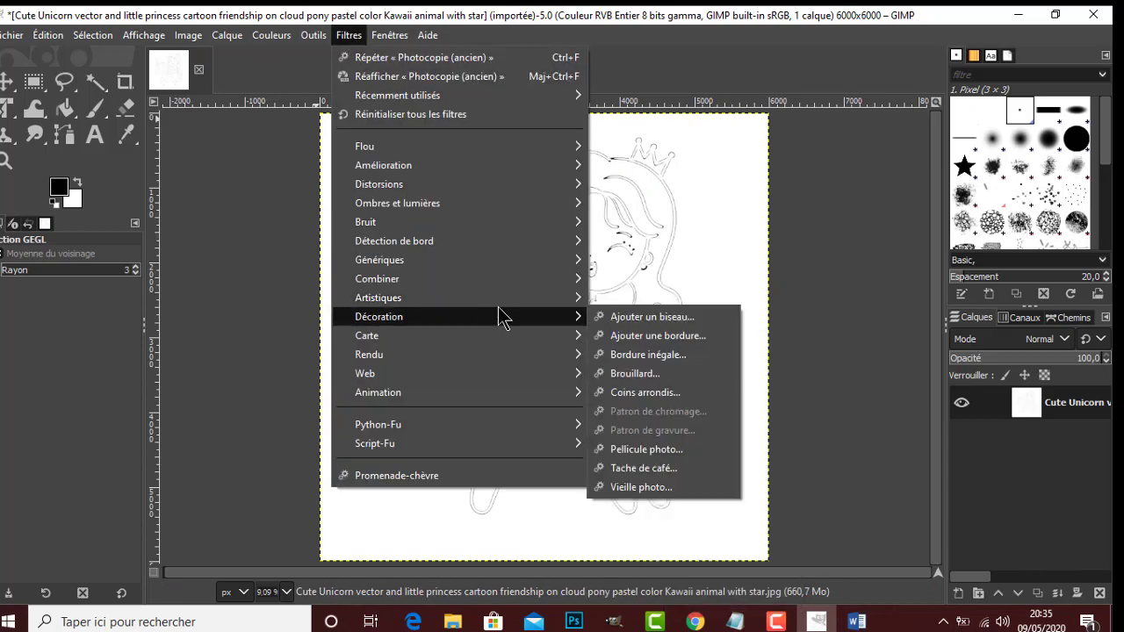
{"action": "mouse_move", "coordinate": [525, 299]}
{"action": "left_click", "coordinate": [685, 526]}
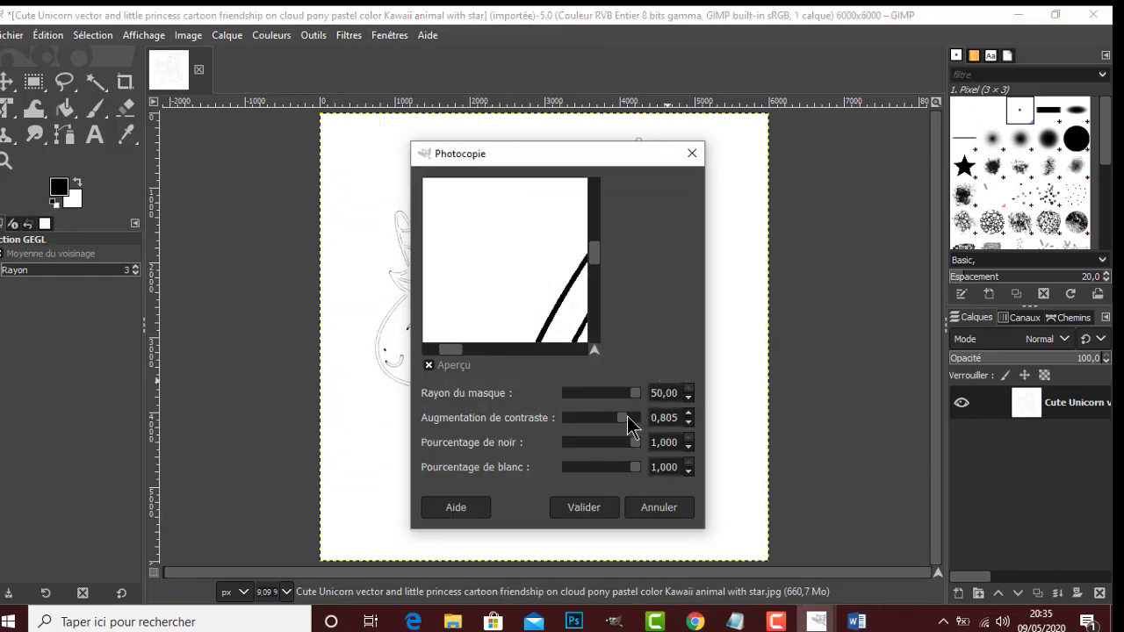
{"action": "left_click", "coordinate": [641, 417]}
{"action": "left_click_drag", "start_coordinate": [542, 289], "coordinate": [477, 276]}
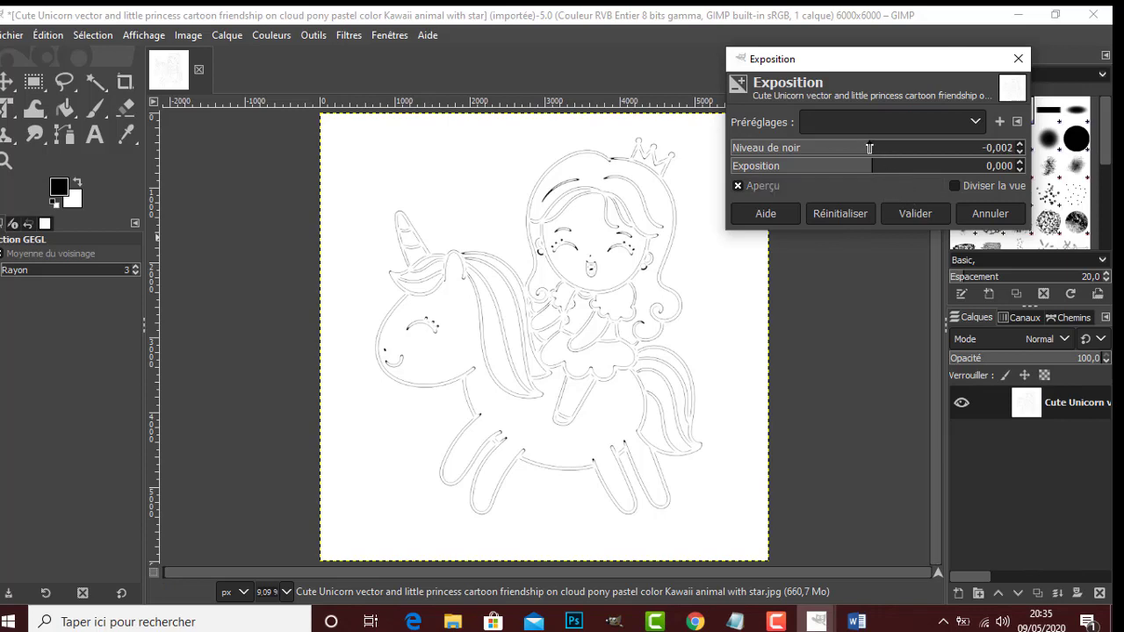
{"action": "left_click_drag", "start_coordinate": [870, 148], "coordinate": [950, 166]}
{"action": "left_click_drag", "start_coordinate": [869, 164], "coordinate": [839, 151]}
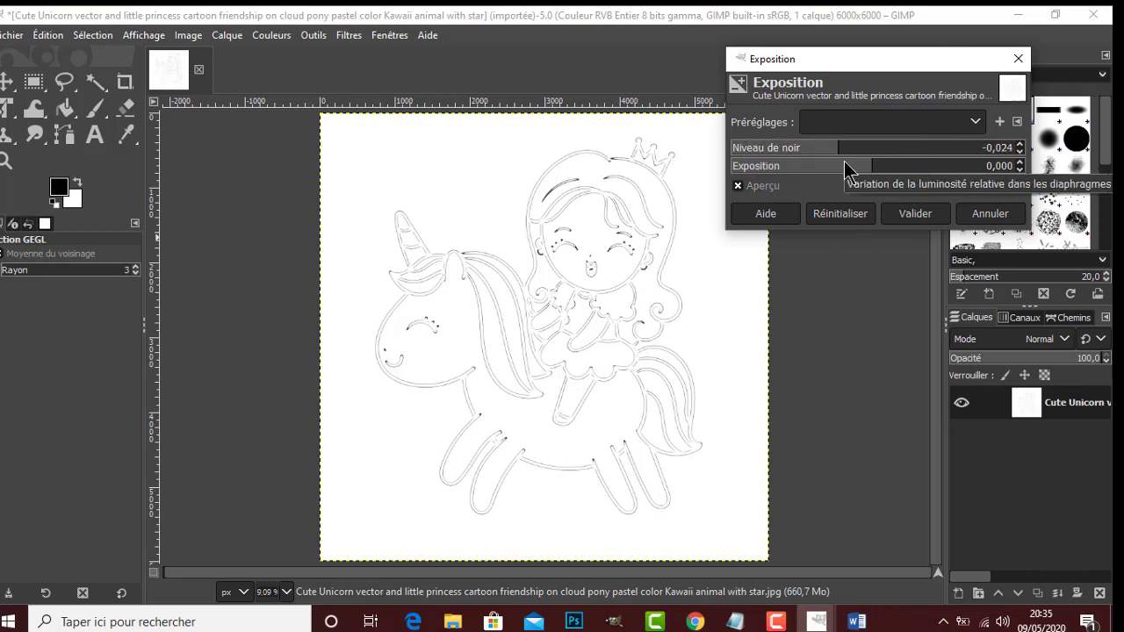
{"action": "left_click", "coordinate": [984, 215]}
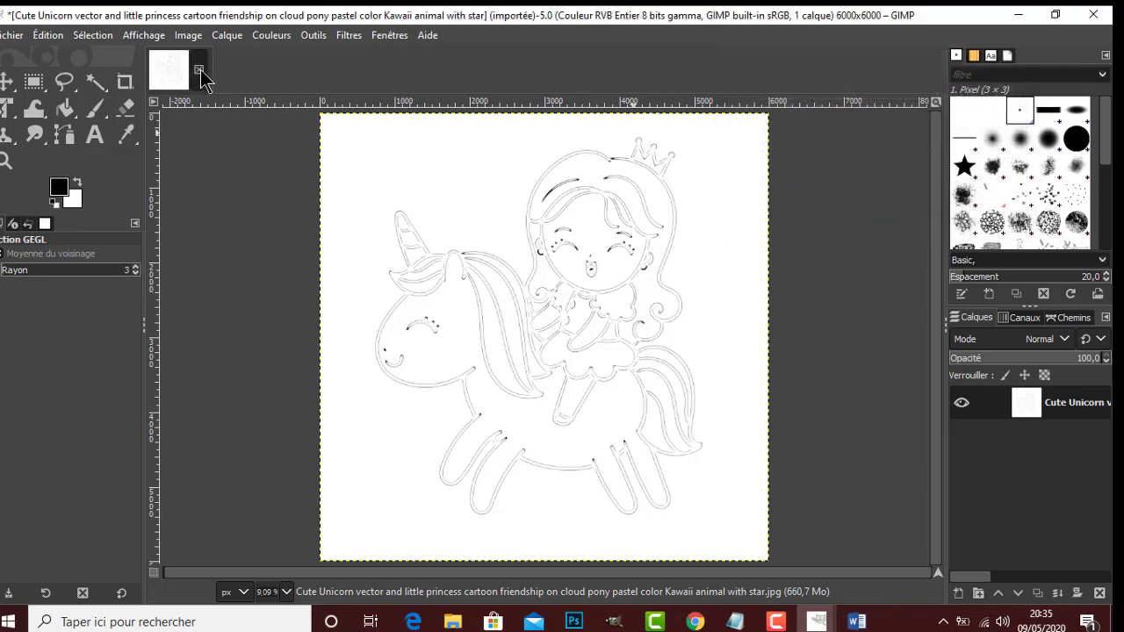
Close the edited princess image without saving and reopen the original Cute Unicorn princess picture from the desktop.
{"action": "left_click", "coordinate": [199, 71]}
{"action": "left_click", "coordinate": [527, 435]}
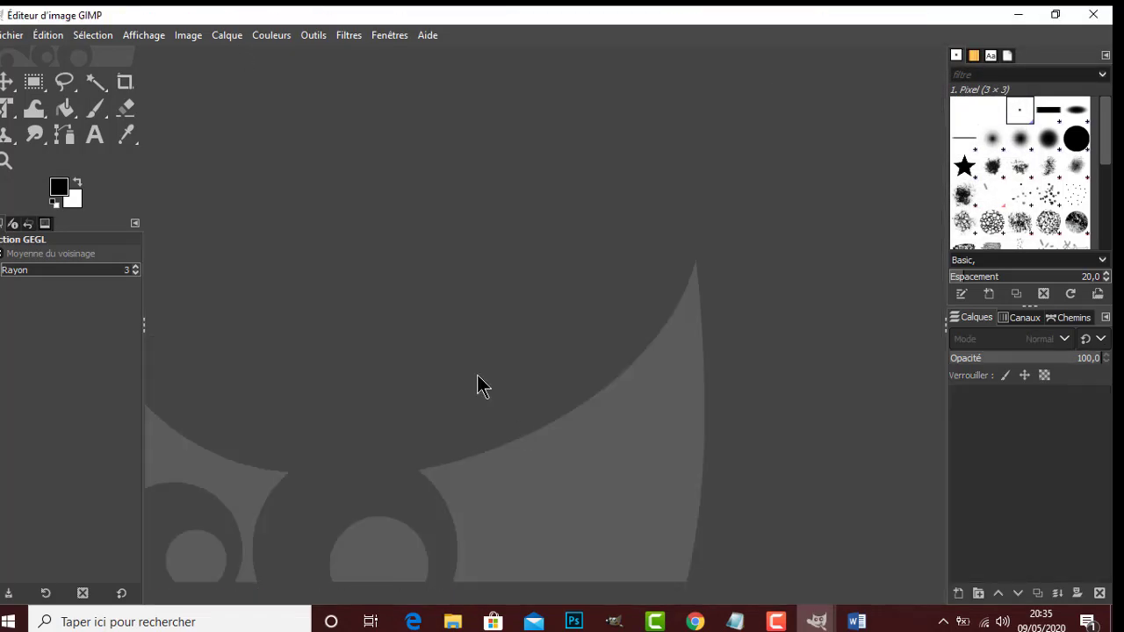
{"action": "left_click", "coordinate": [9, 35]}
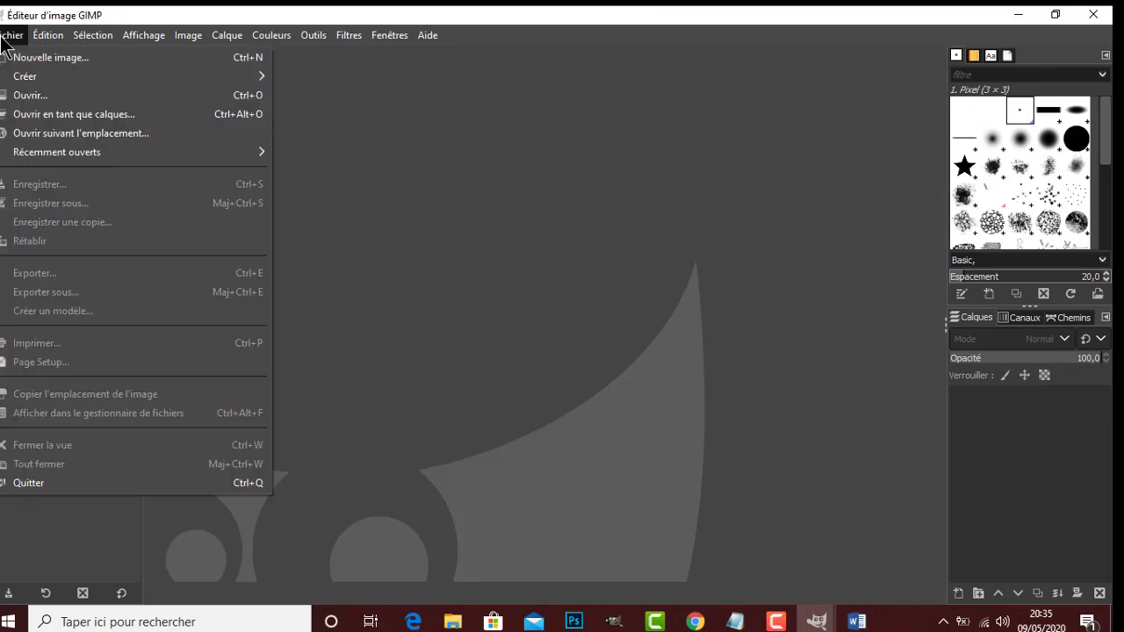
{"action": "left_click", "coordinate": [27, 95]}
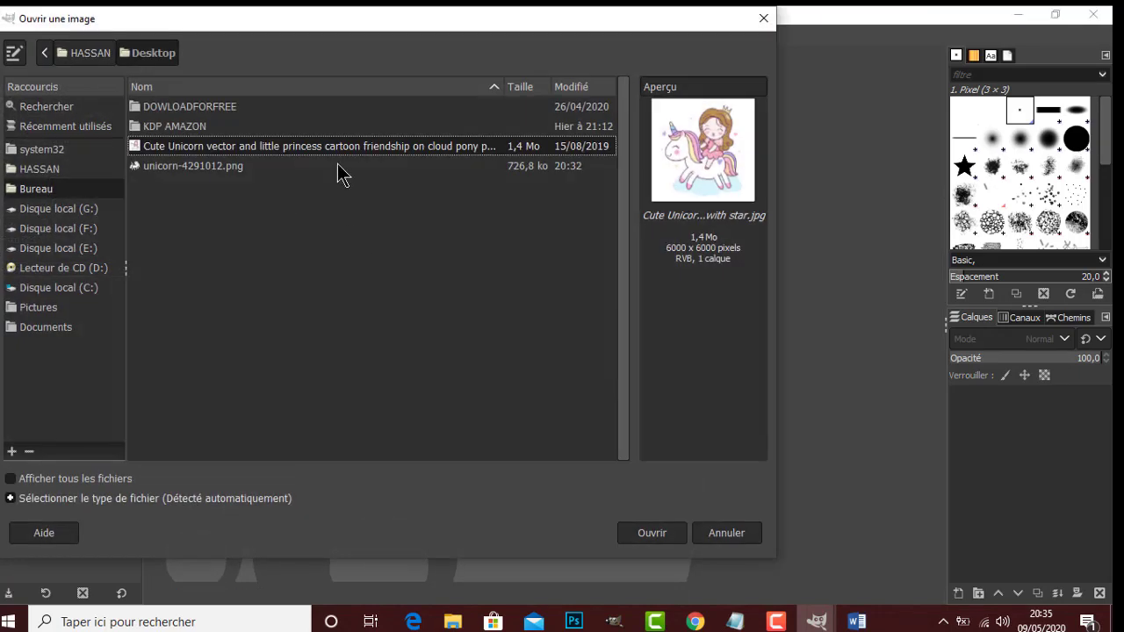
{"action": "left_click", "coordinate": [671, 538]}
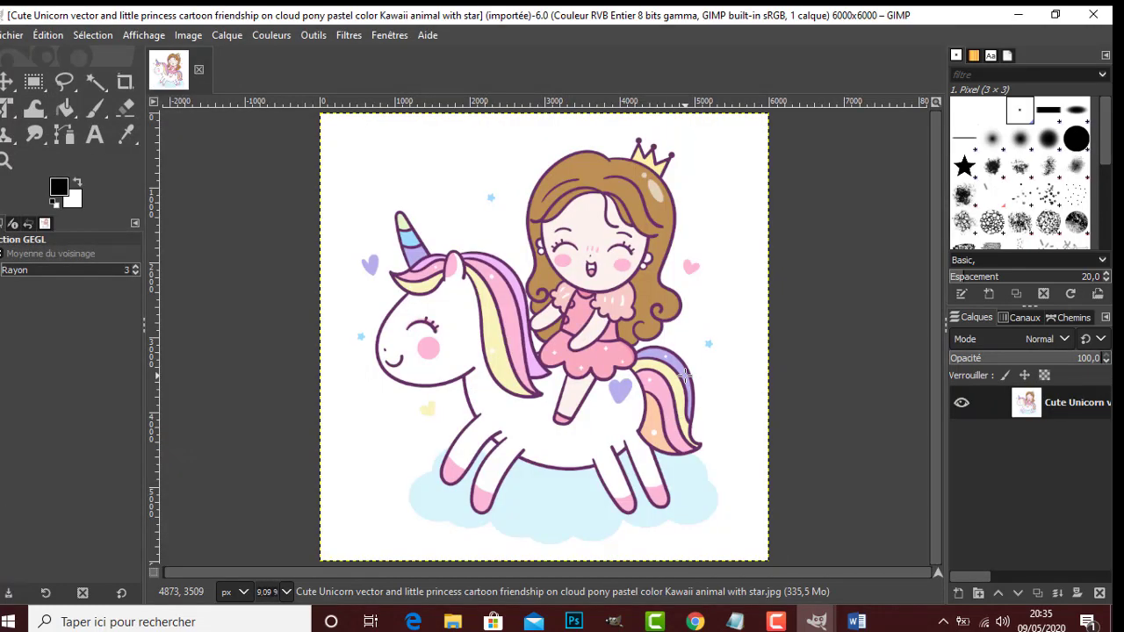
Apply the Photocopie (ancien) filter with mask radius 50,00, contrast 0,805, and black and white percentages 1,000.
{"action": "left_click", "coordinate": [349, 36]}
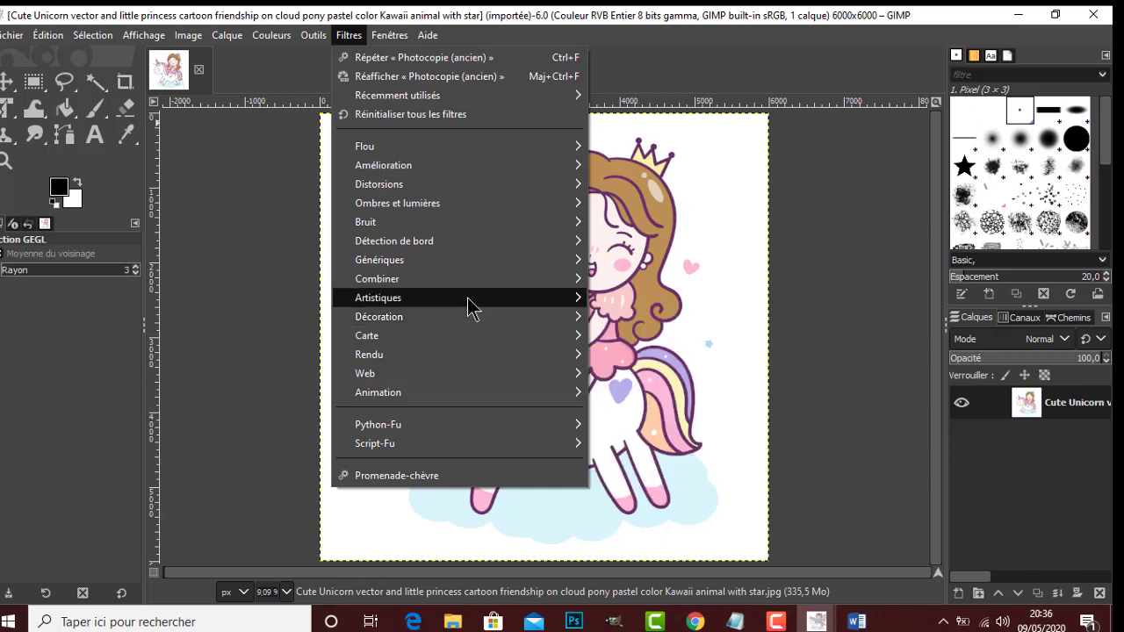
{"action": "mouse_move", "coordinate": [472, 302]}
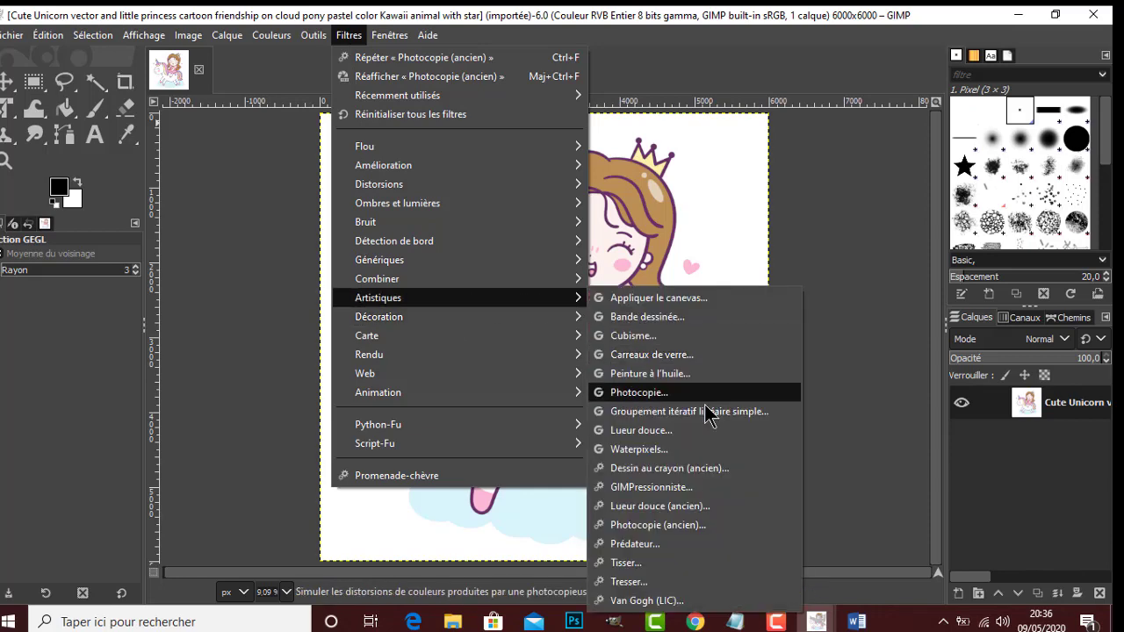
{"action": "left_click", "coordinate": [677, 526]}
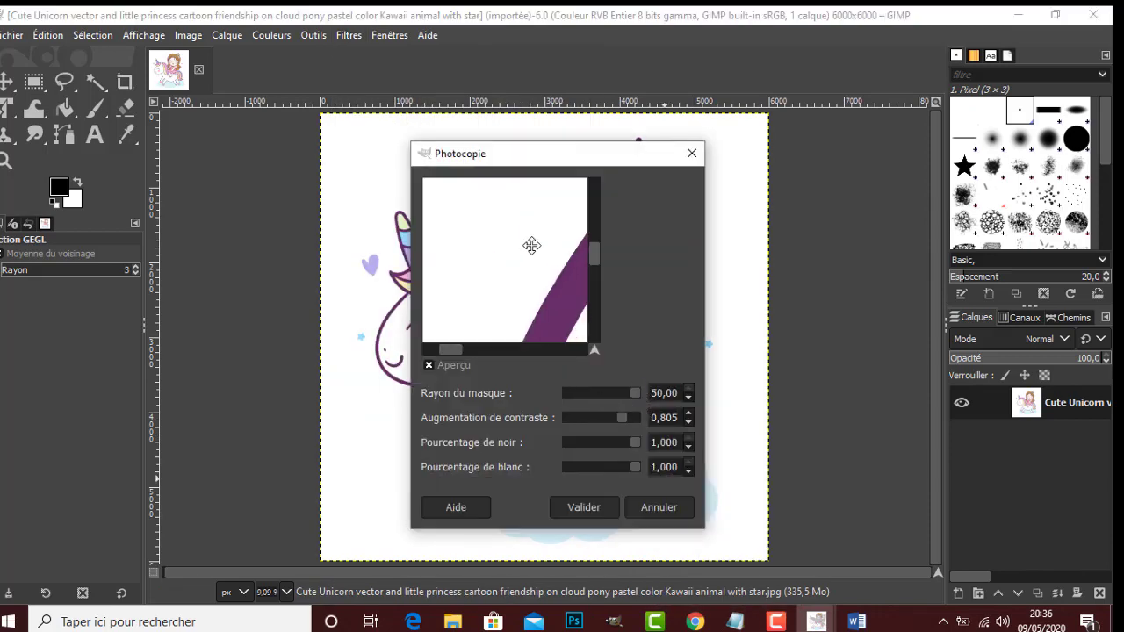
{"action": "left_click_drag", "start_coordinate": [530, 244], "coordinate": [417, 229]}
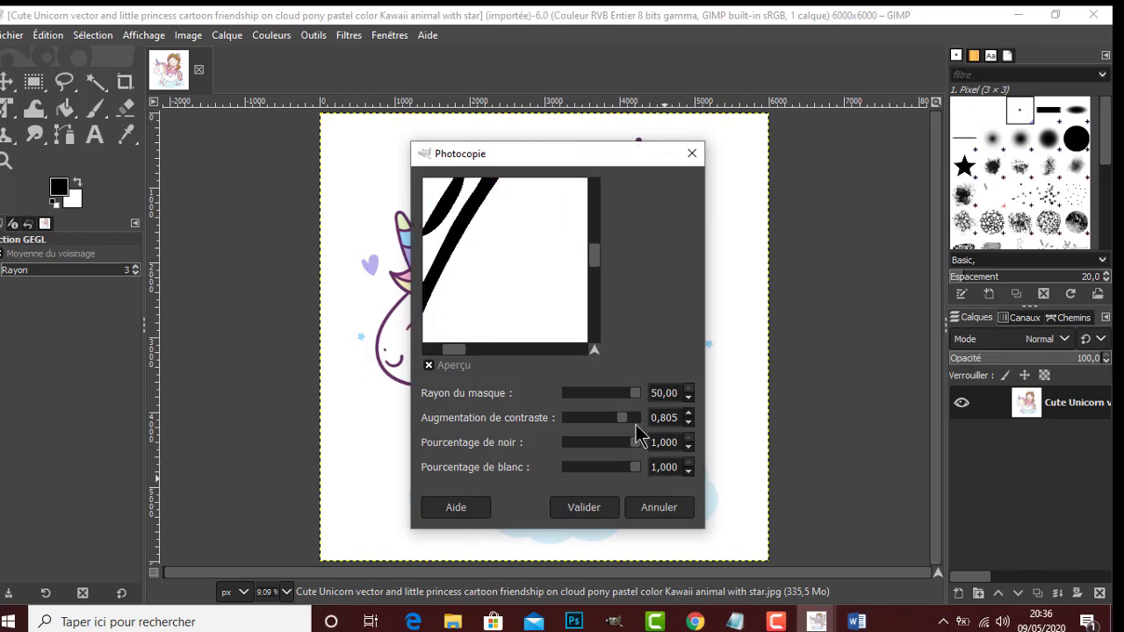
{"action": "left_click", "coordinate": [599, 507]}
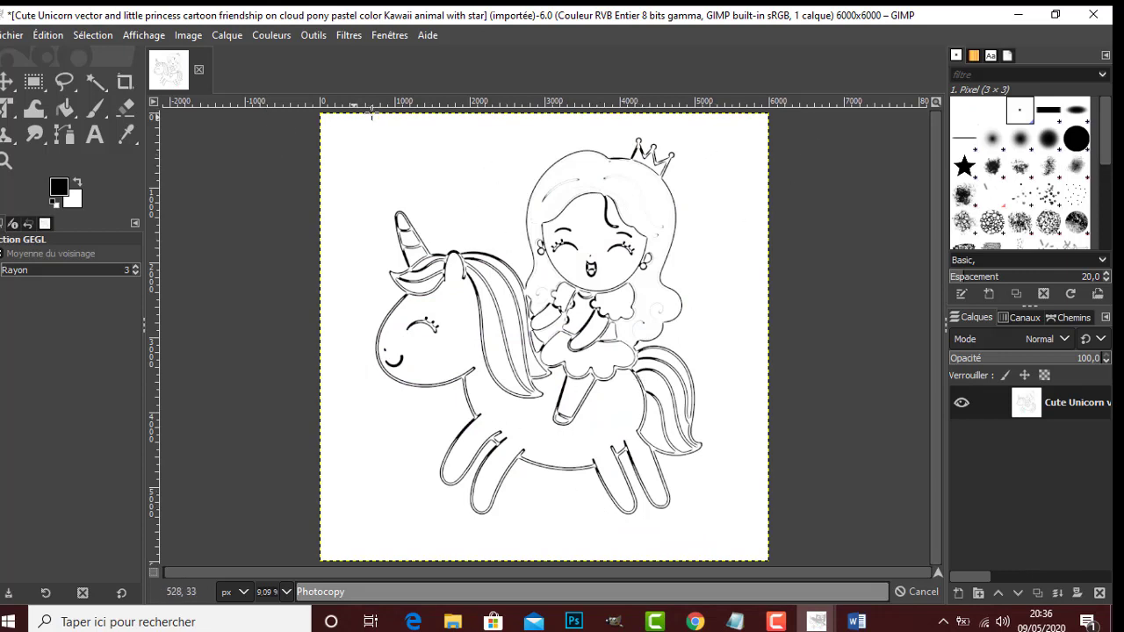
Export the decoloured princess picture to the desktop as uni2.png, keeping the offered PNG options.
{"action": "left_click", "coordinate": [7, 39]}
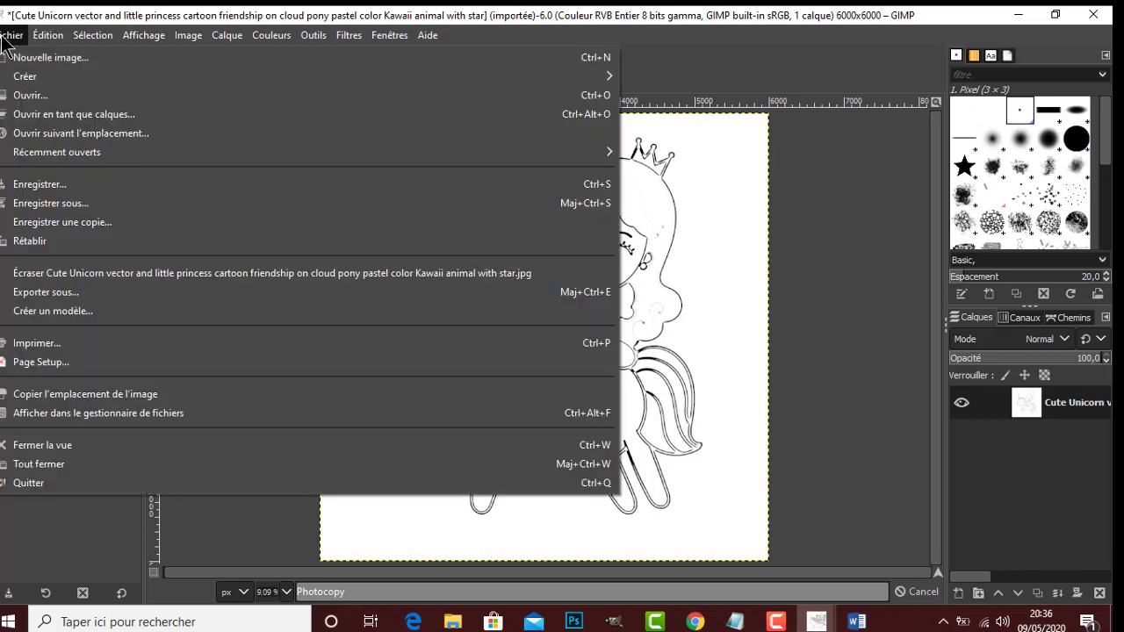
{"action": "left_click", "coordinate": [67, 292]}
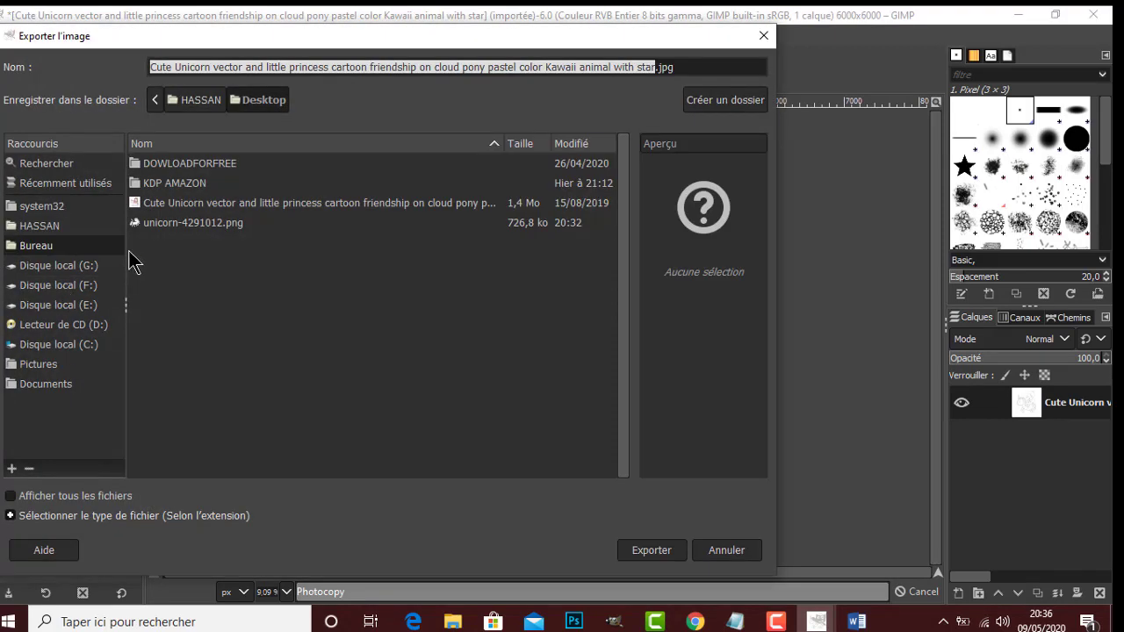
{"action": "left_click", "coordinate": [240, 68]}
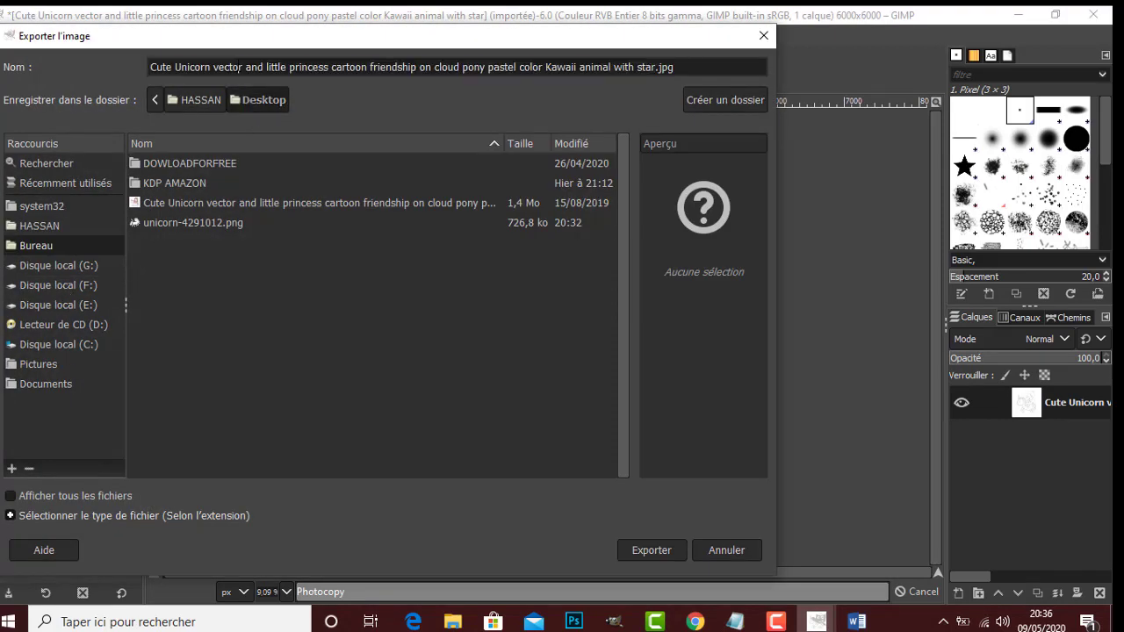
{"action": "key", "text": "ctrl+a"}
{"action": "type", "text": "univ"}
{"action": "key", "text": "BackSpace"}
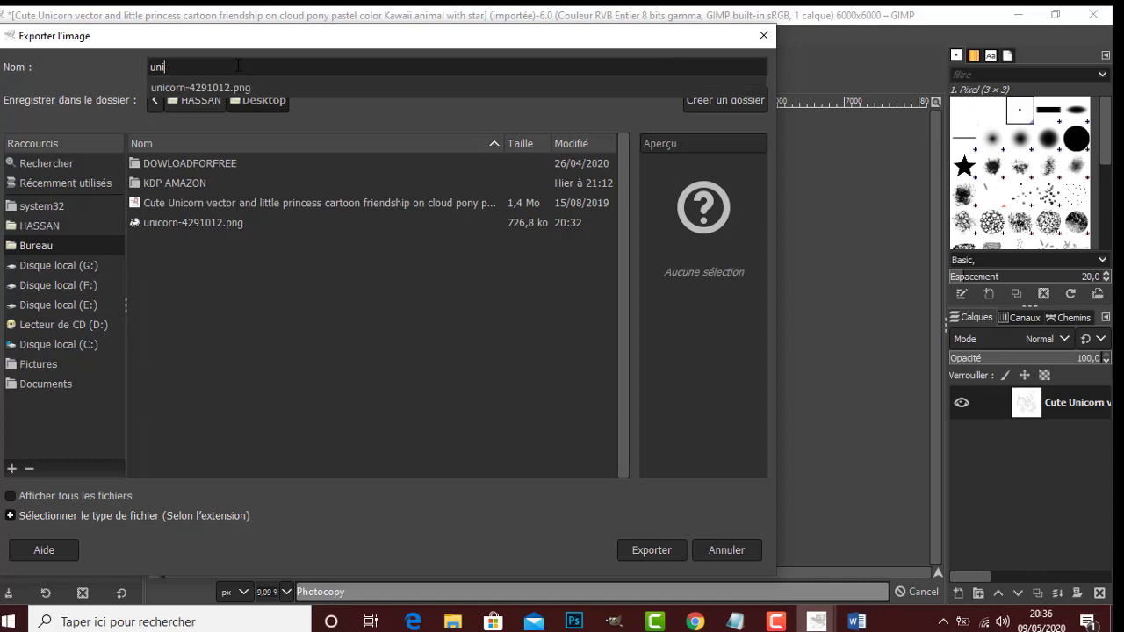
{"action": "type", "text": "2"}
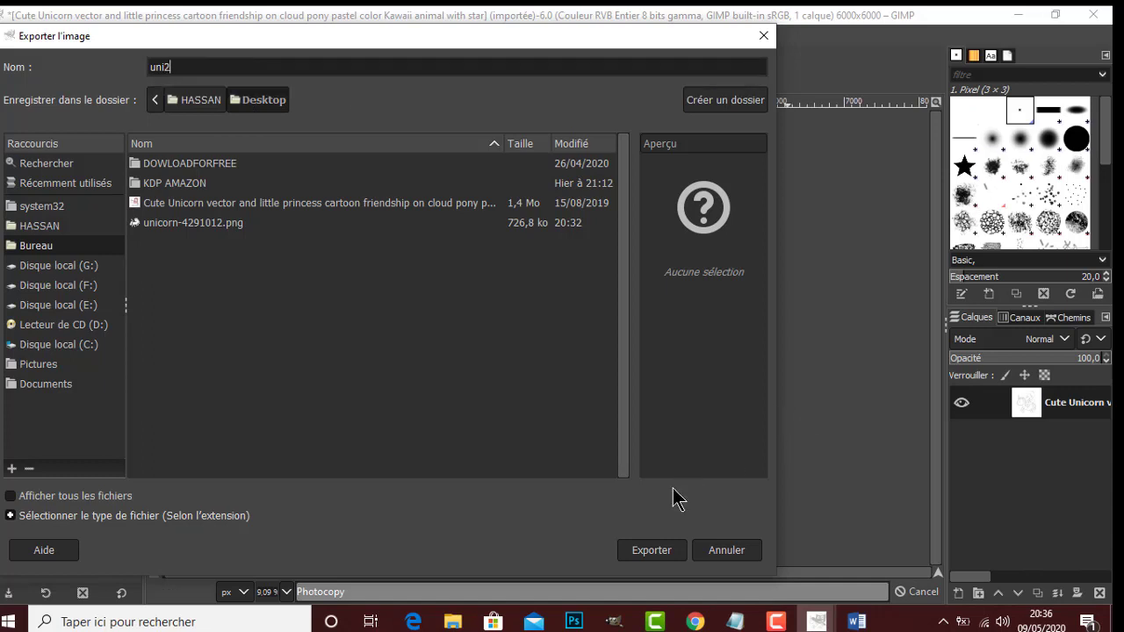
{"action": "left_click", "coordinate": [668, 551]}
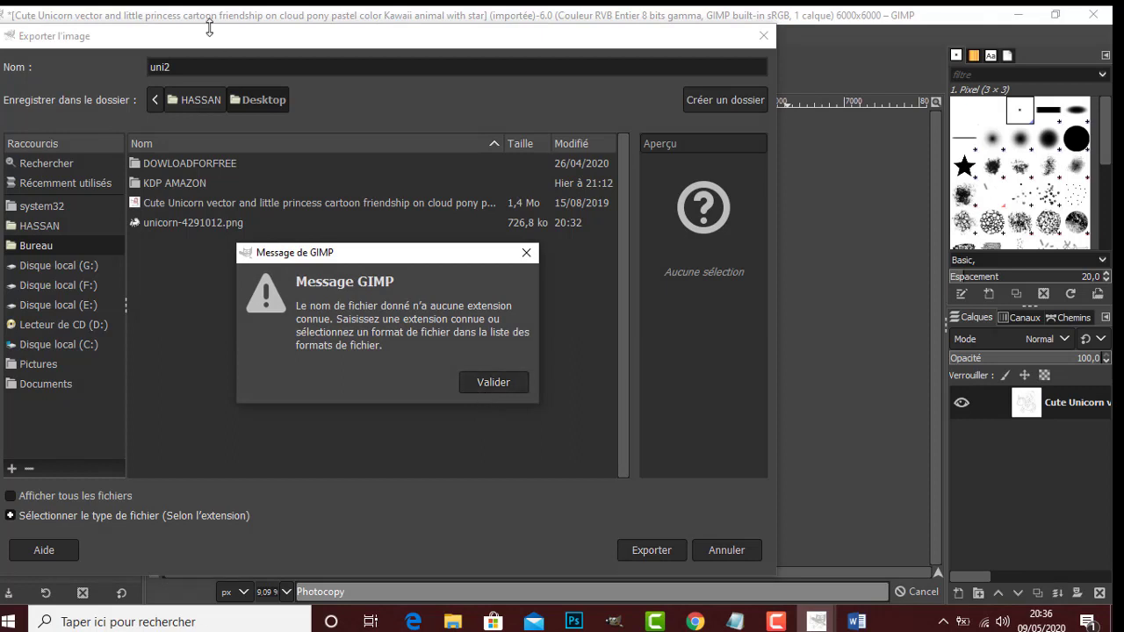
{"action": "left_click", "coordinate": [206, 69]}
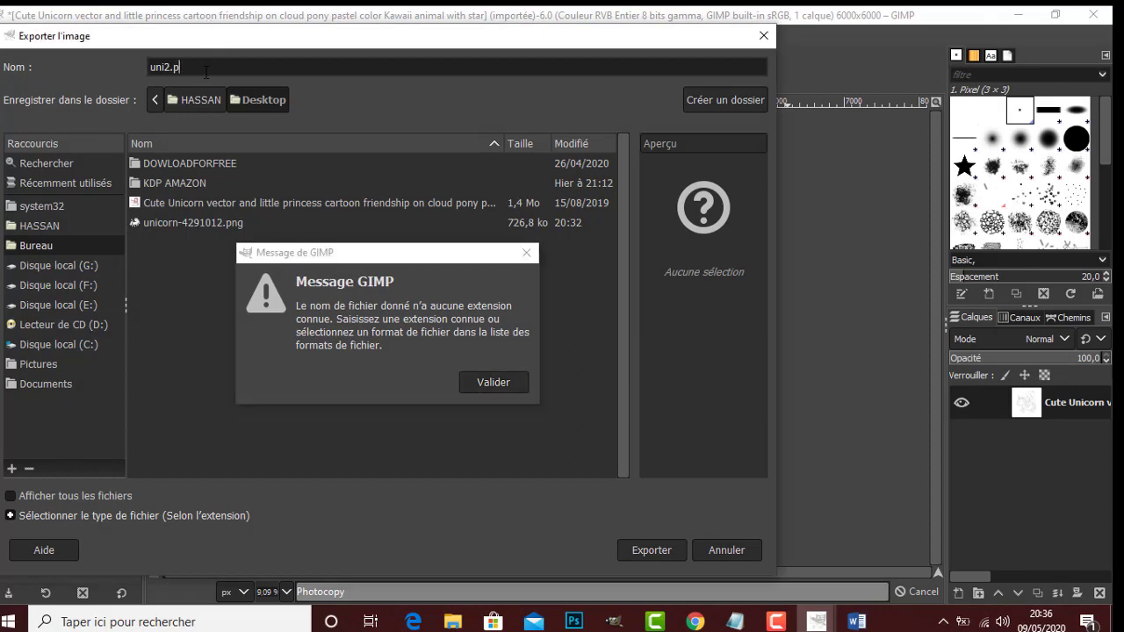
{"action": "key", "text": "Return"}
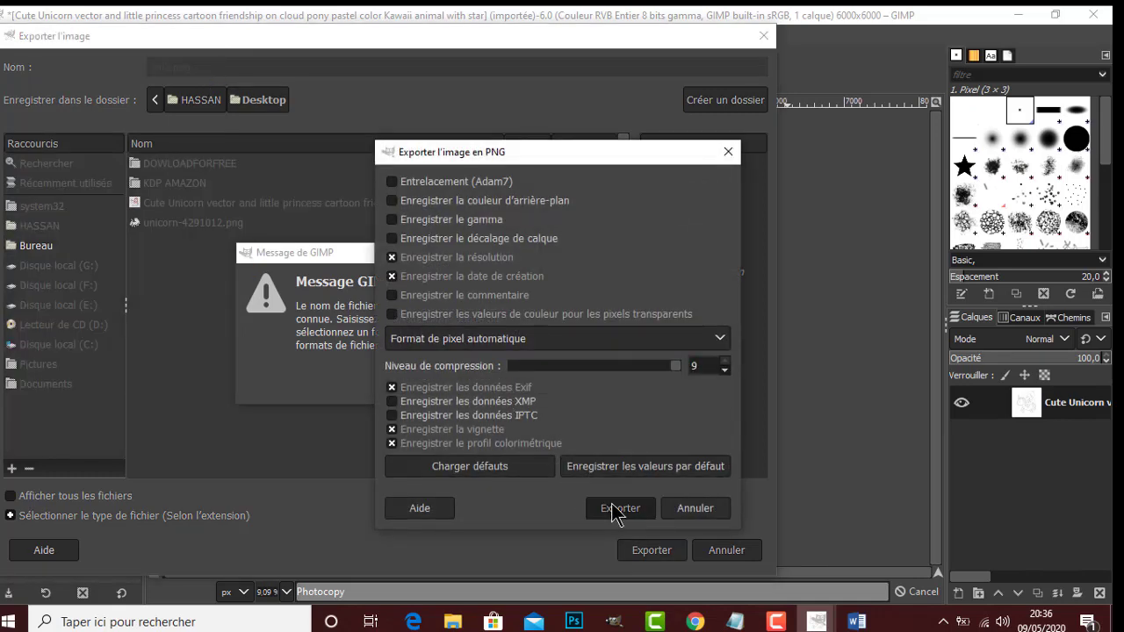
{"action": "left_click", "coordinate": [617, 508]}
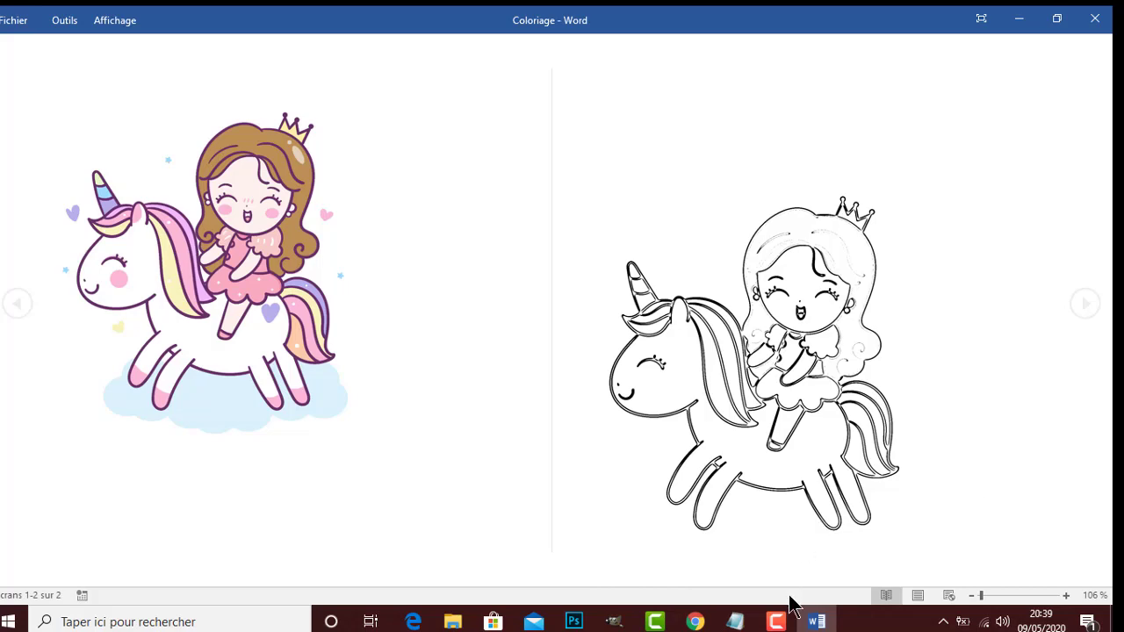
Switch to the Notepad file and write "Voilà le résultat final : nous avons décolorer les images d'une façon à créer un livre de coloriage".
{"action": "left_click", "coordinate": [736, 622]}
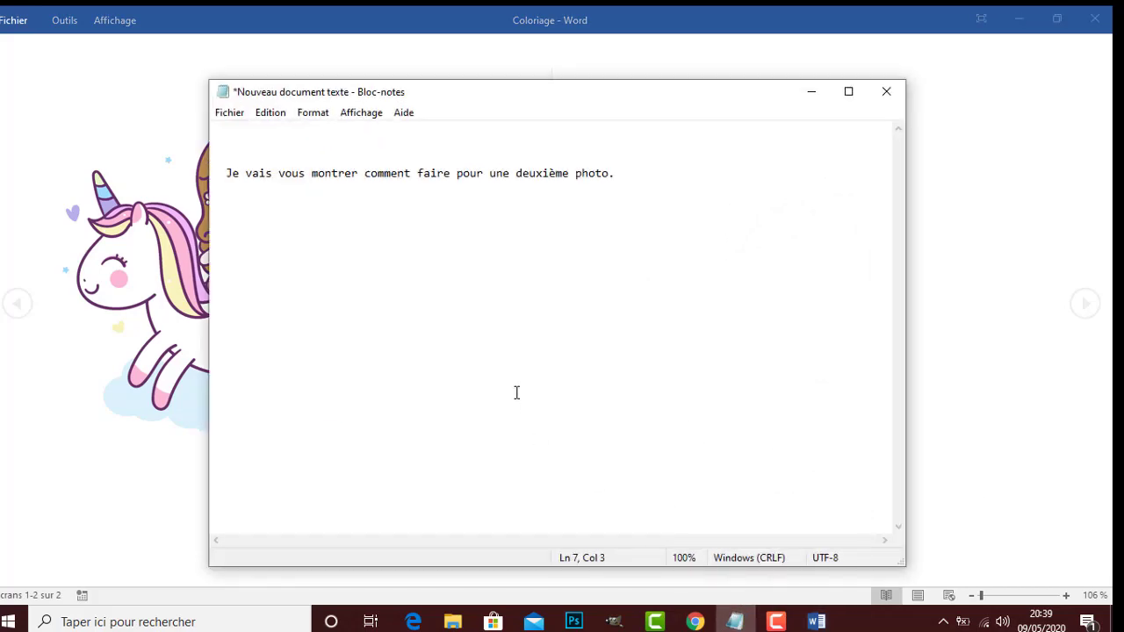
{"action": "type", "text": "Voilà le résultat fi"}
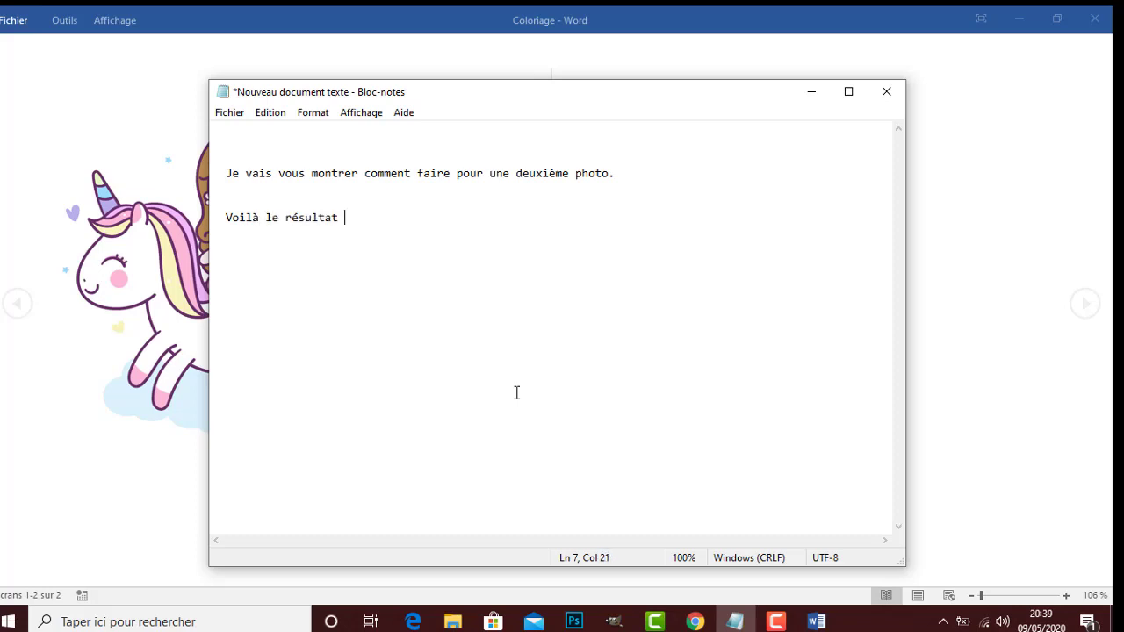
{"action": "type", "text": "nal : O"}
{"action": "key", "text": "BackSpace"}
{"action": "type", "text": "nous avons "}
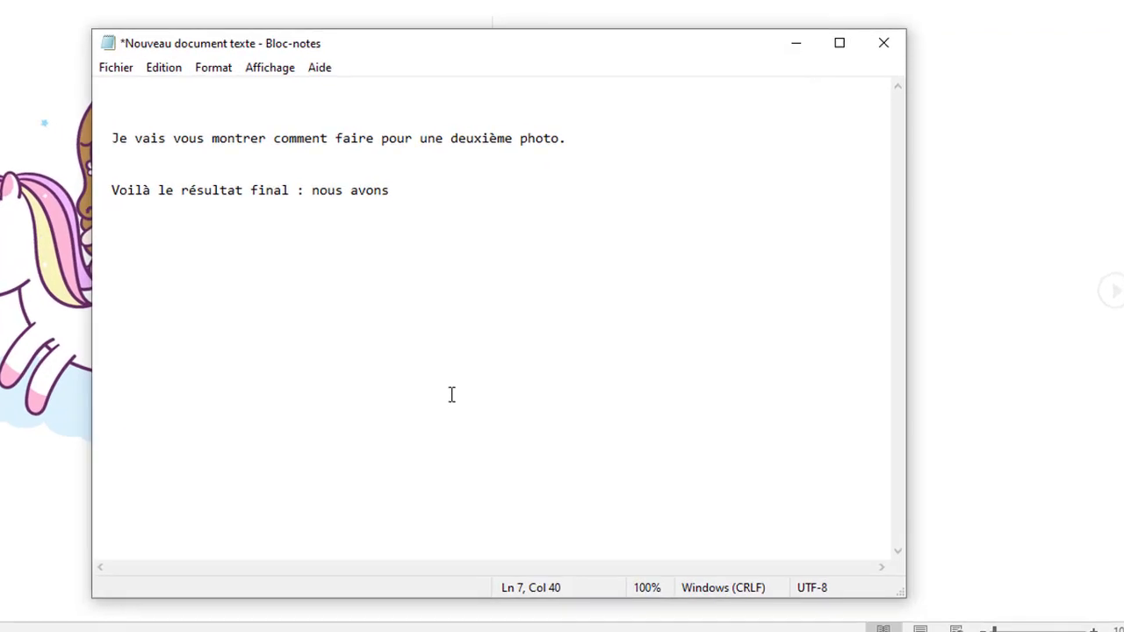
{"action": "type", "text": "décolorer les i"}
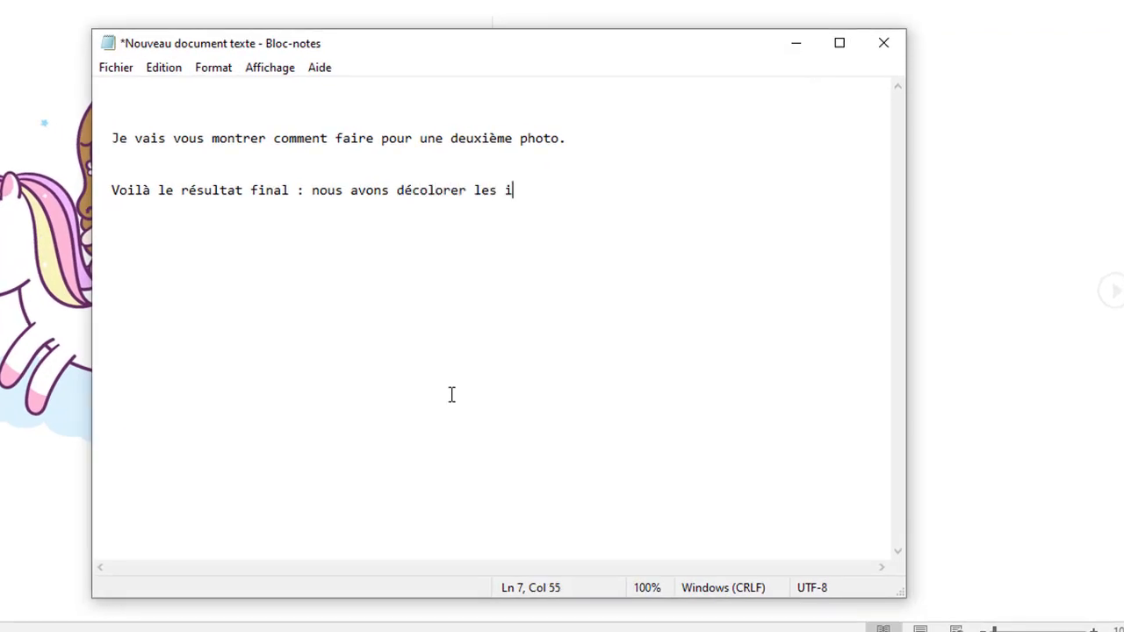
{"action": "type", "text": "mages d'un"}
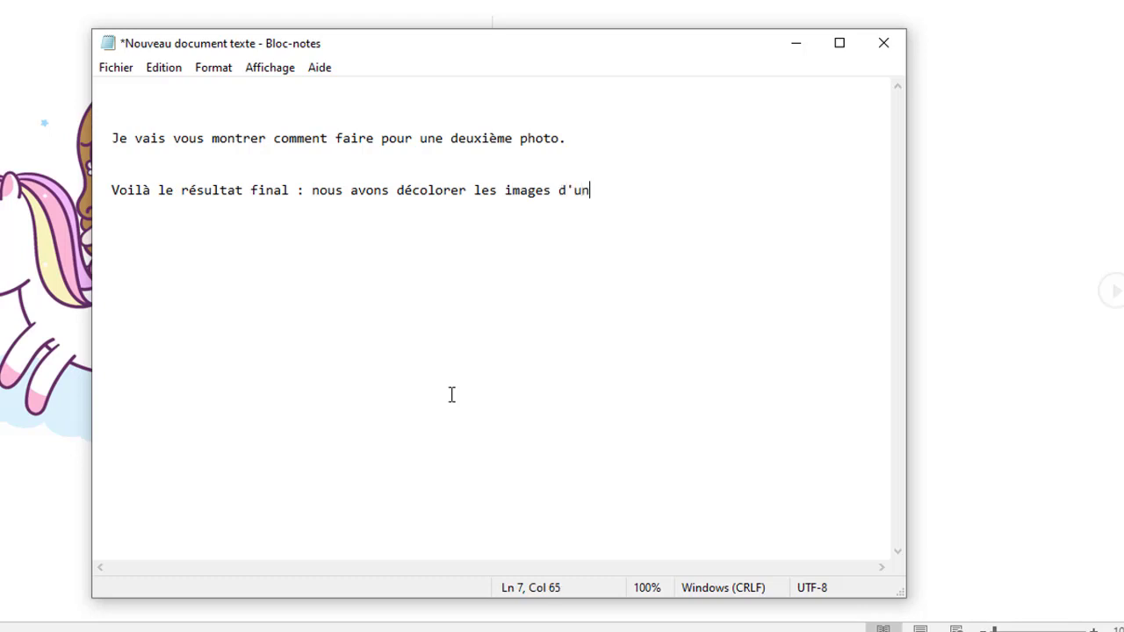
{"action": "type", "text": "e facon aç cré"}
{"action": "key", "text": "BackSpace"}
{"action": "key", "text": "BackSpace"}
{"action": "key", "text": "BackSpace"}
{"action": "key", "text": "BackSpace"}
{"action": "key", "text": "BackSpace"}
{"action": "type", "text": "à créer un lib"}
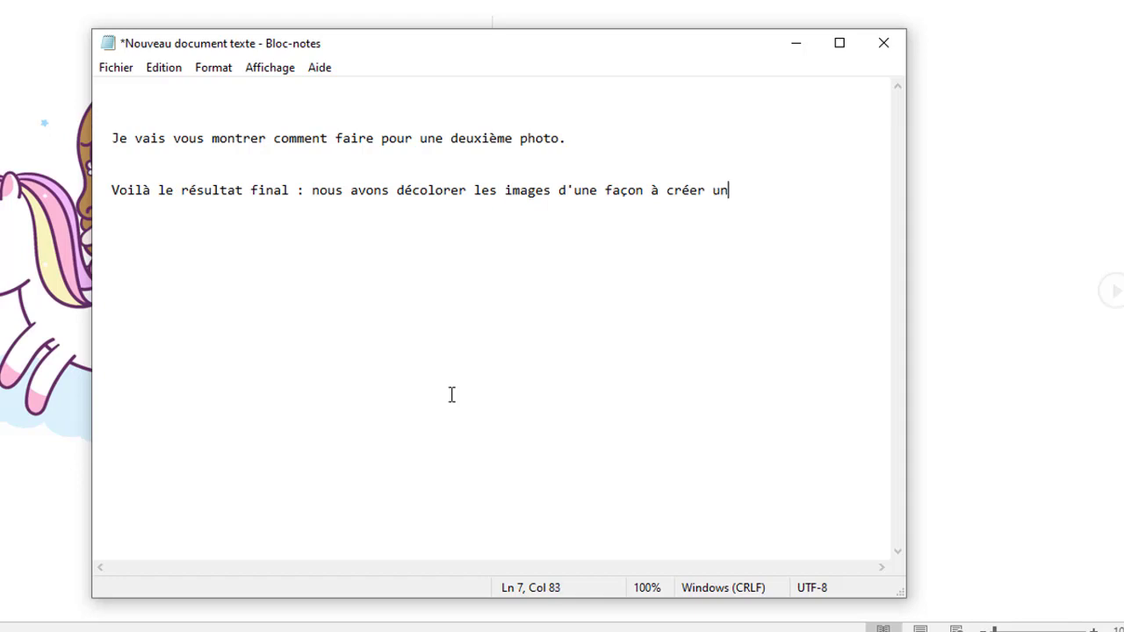
{"action": "type", "text": "re de coloriage"}
Write "soit pour les adultes ou pour les enfants." three lines below the coloriage sentence, and add several blank lines after it.
{"action": "key", "text": "Return"}
{"action": "key", "text": "Return"}
{"action": "key", "text": "Return"}
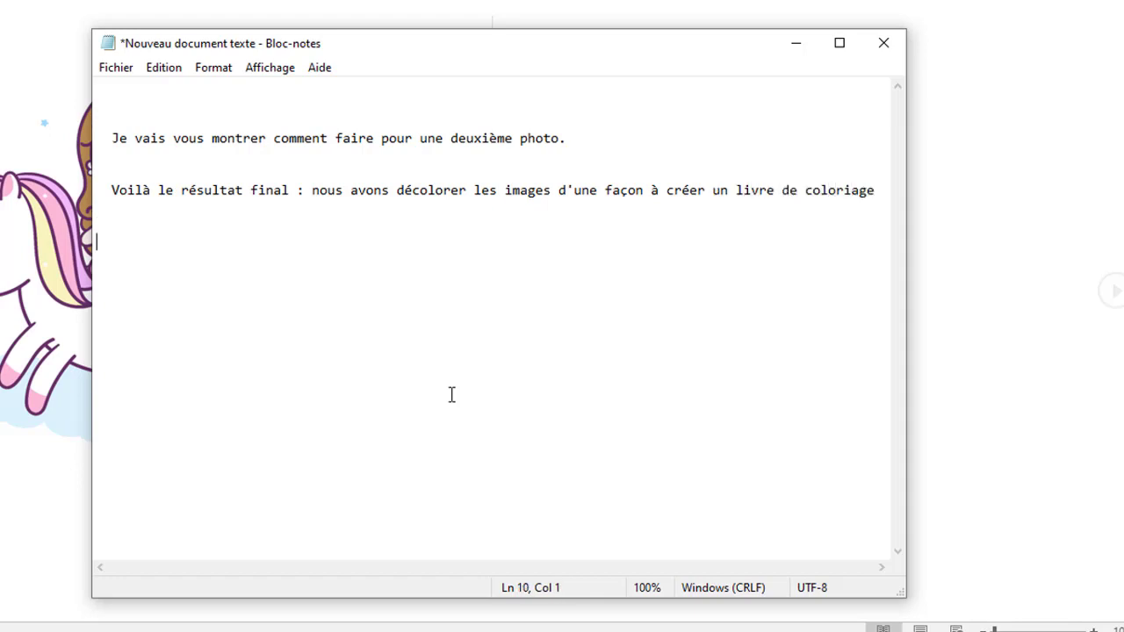
{"action": "type", "text": "soit pour les adult"}
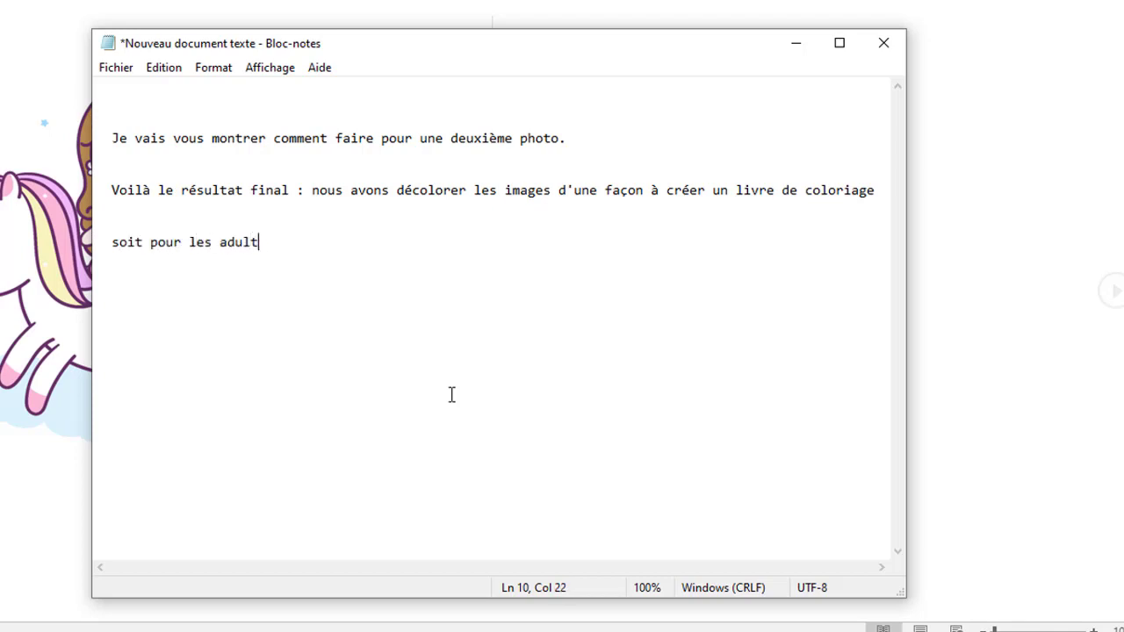
{"action": "type", "text": "es o"}
{"action": "type", "text": "u pou "}
{"action": "type", "text": " l"}
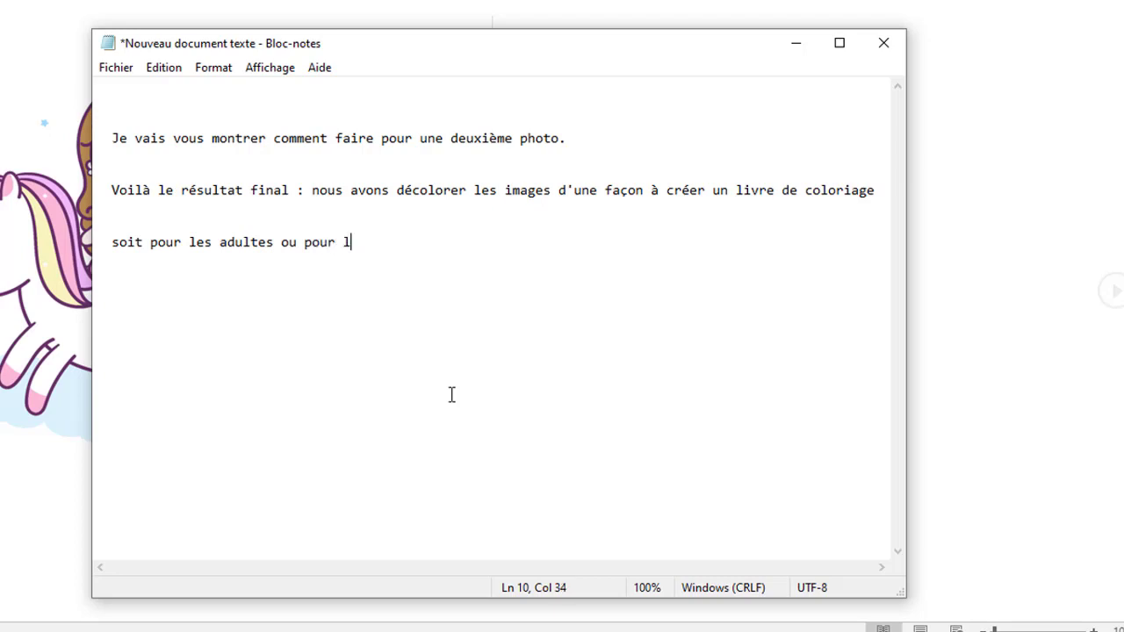
{"action": "type", "text": "es enfants."}
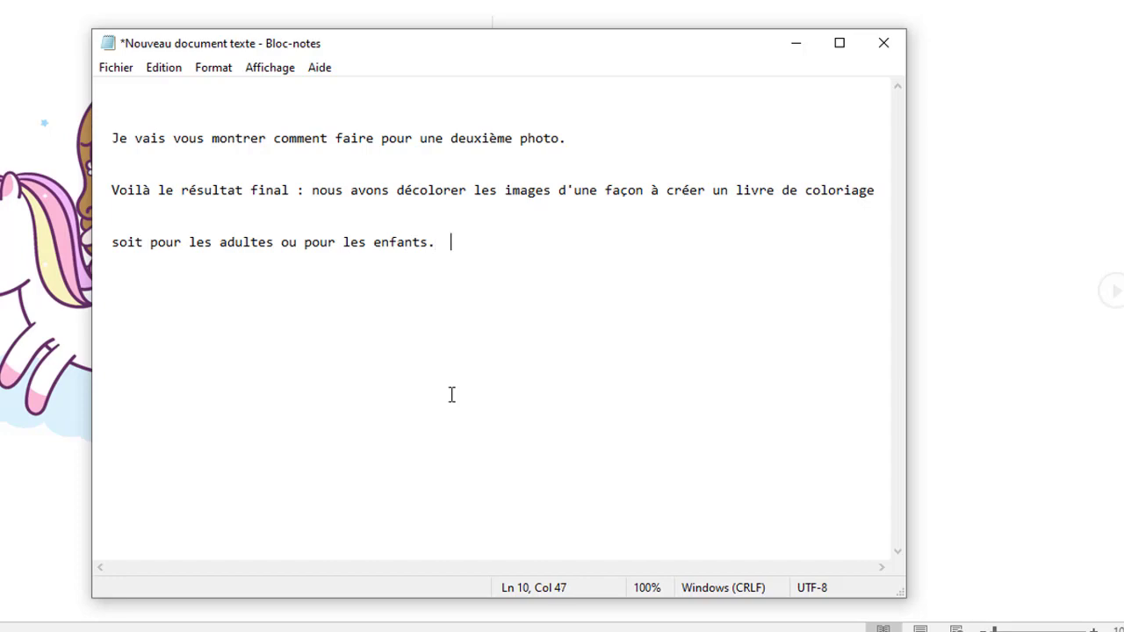
{"action": "key", "text": "Return"}
{"action": "key", "text": "Return"}
{"action": "key", "text": "Return"}
{"action": "key", "text": "Return"}
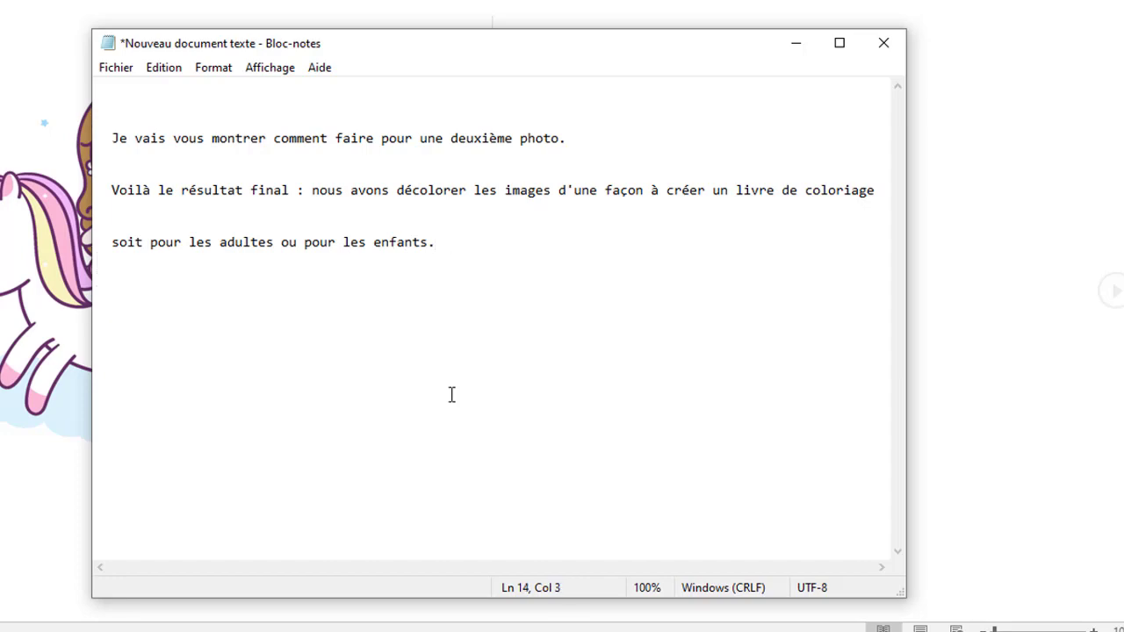